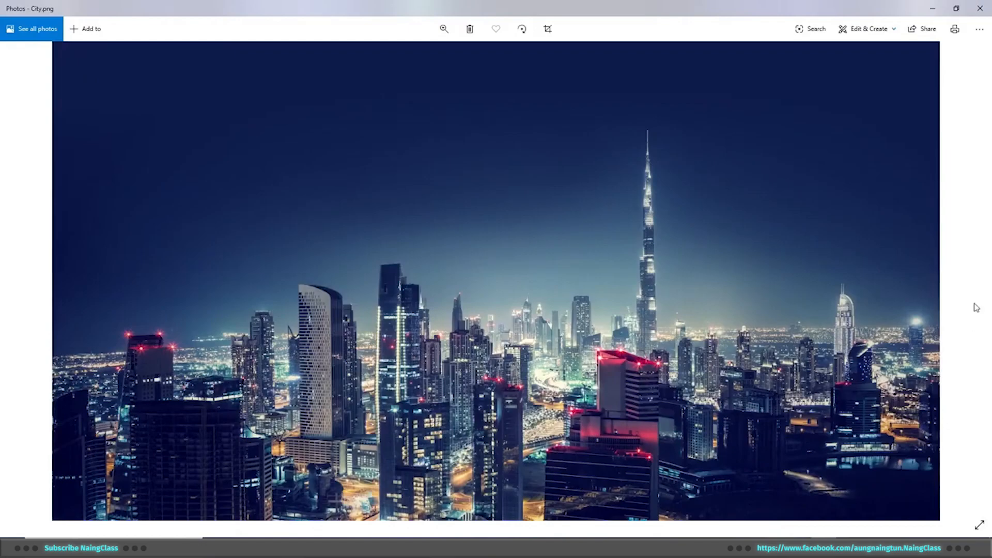
Close the photo viewer and open the City image from the desktop in Photoshop
click(980, 8)
click(317, 548)
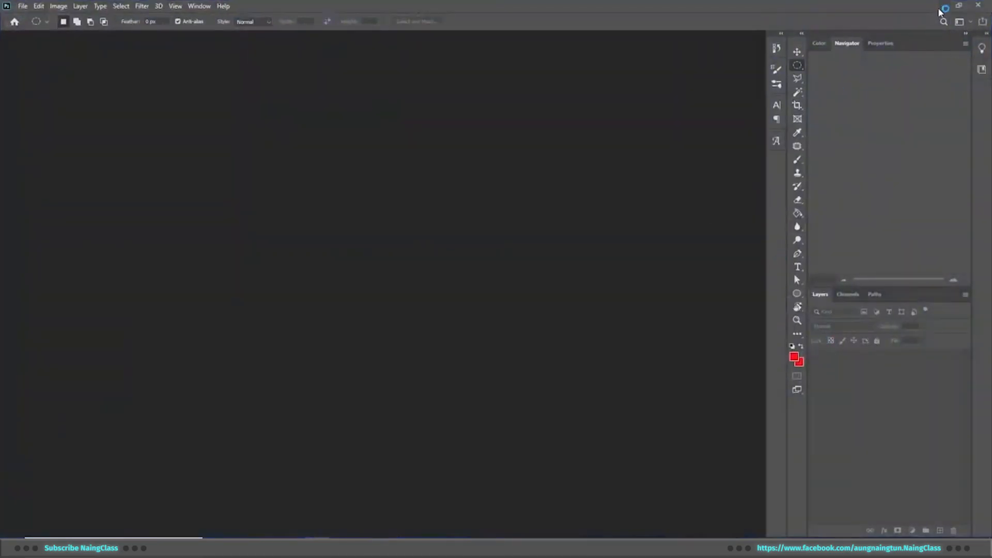
click(941, 6)
right_click(433, 105)
click(510, 137)
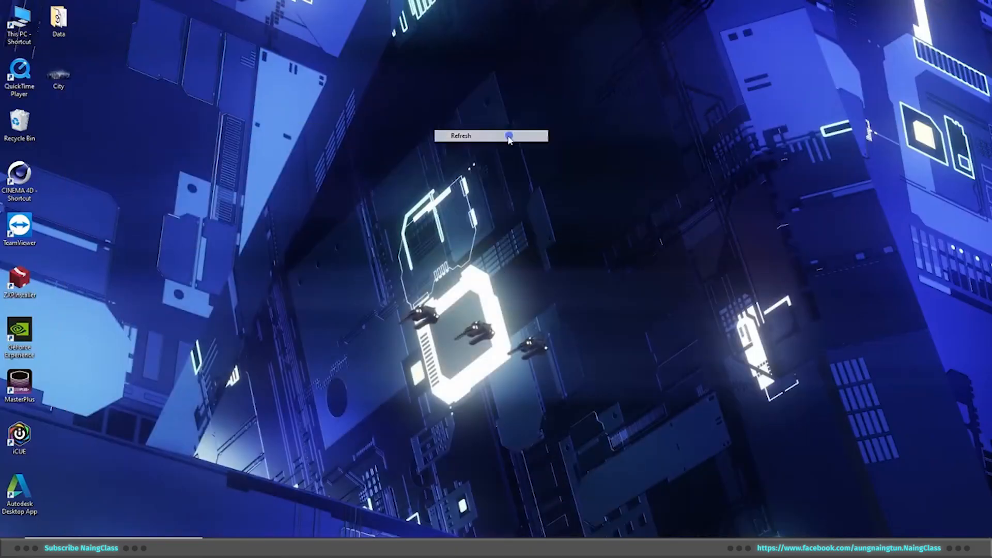
drag(61, 76, 555, 436)
drag(318, 547, 440, 244)
Check the image size and convert the locked Background into a regular layer
key(ctrl+alt+i)
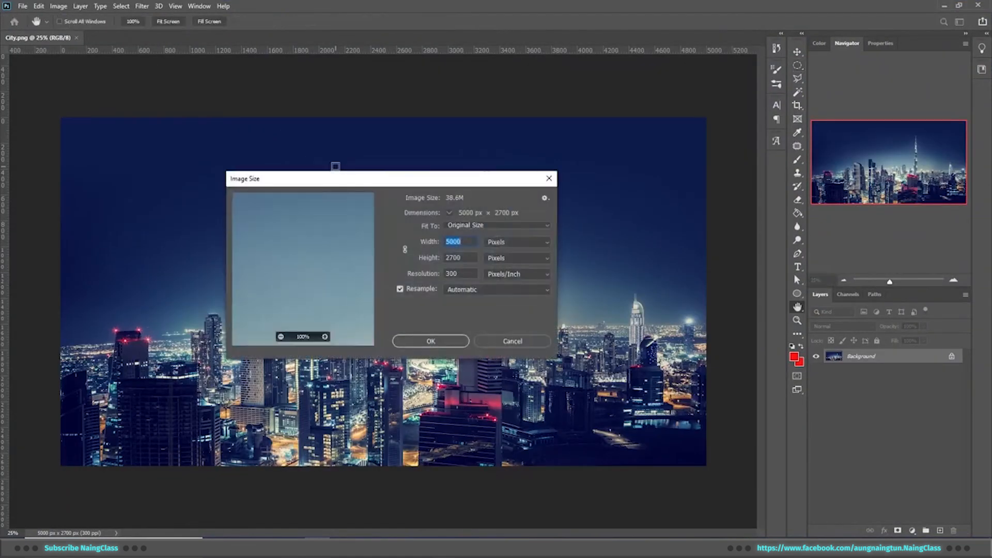
click(442, 344)
scroll(486, 263, down, 4)
double_click(905, 358)
key(Return)
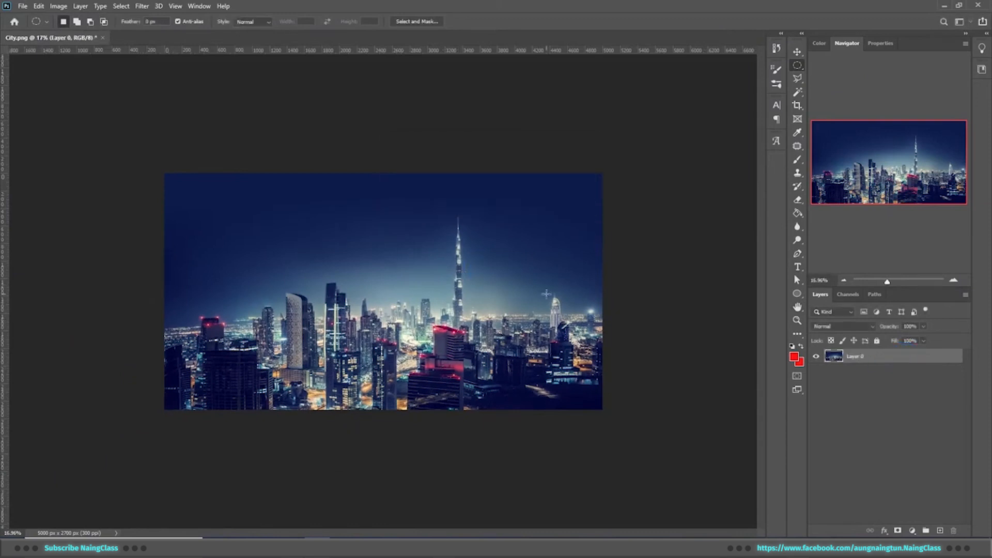
Set the canvas height to 5000 pixels and move the city layer down to the canvas's lower edge
key(ctrl+alt+c)
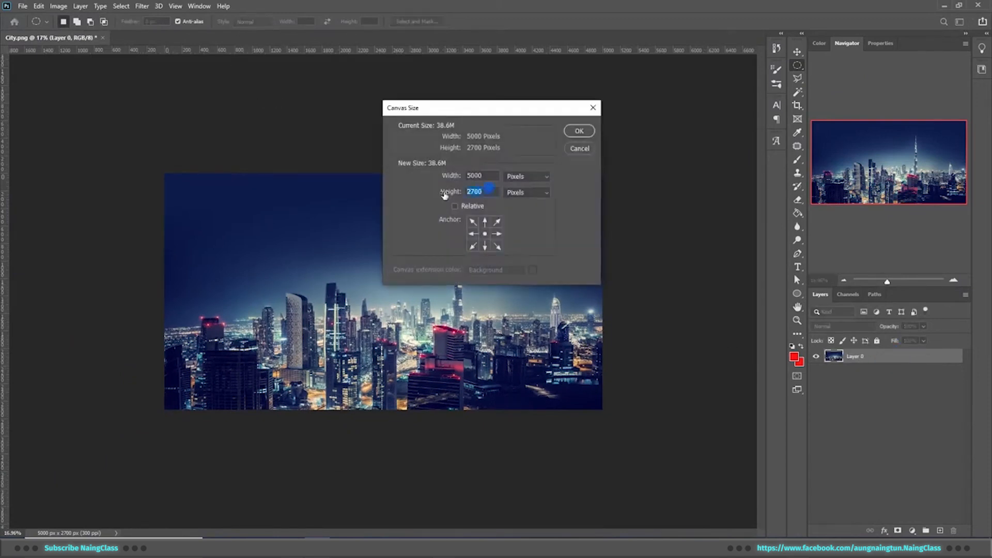
click(575, 135)
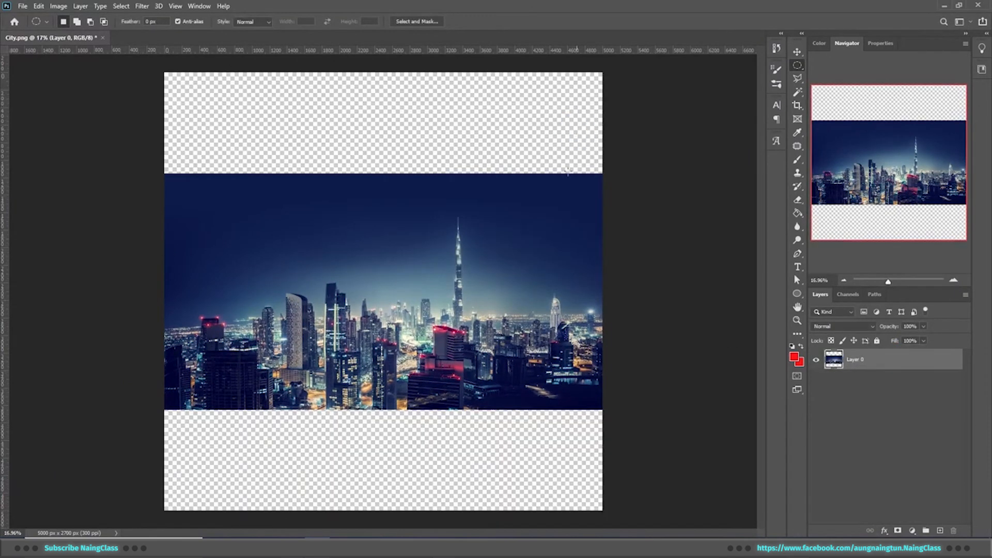
key(v)
drag(482, 195, 485, 295)
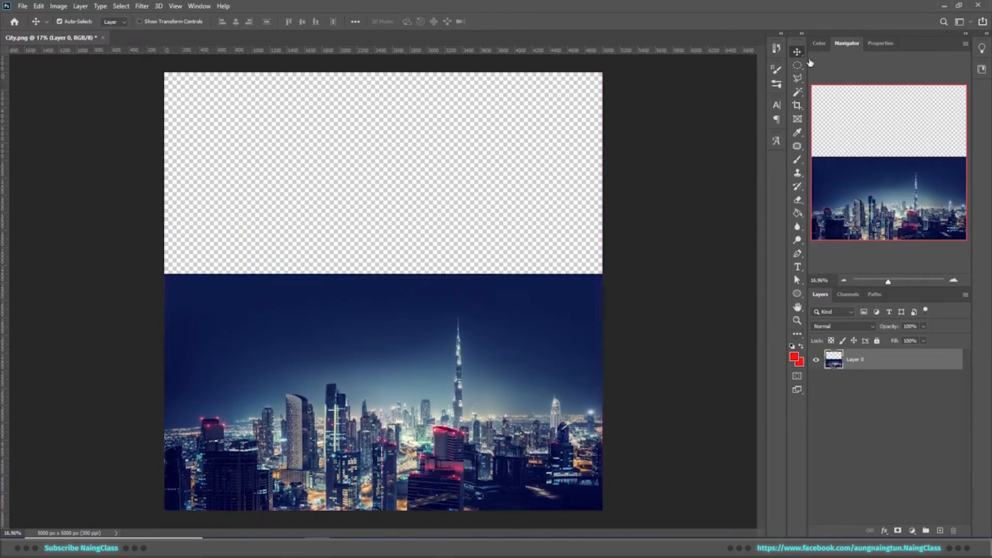
Add a Solid Color fill layer and place it below the city layer
click(912, 531)
click(913, 343)
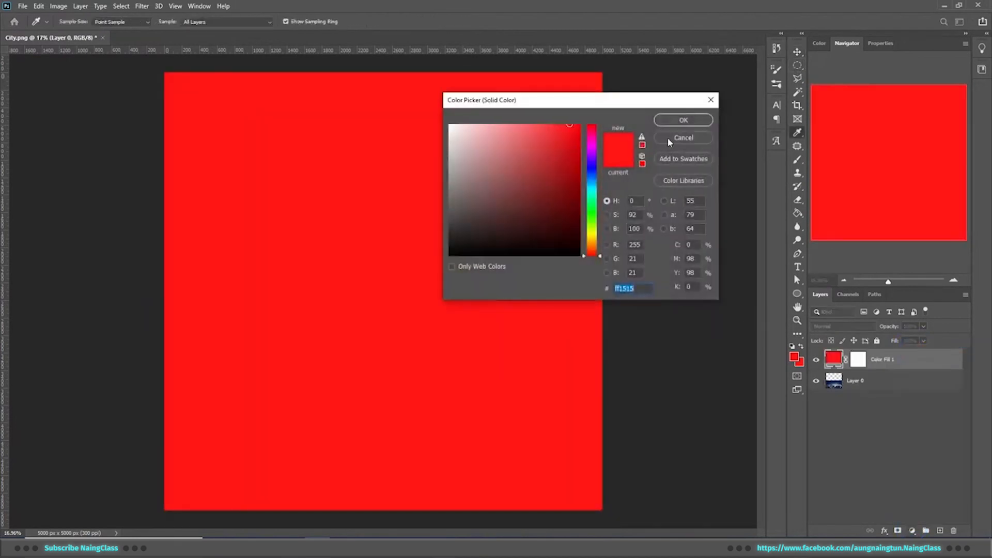
click(693, 117)
drag(878, 361, 879, 387)
Recolour the fill layer with the dark blue sampled from the upper edge of the sky
double_click(833, 382)
scroll(332, 295, up, 3)
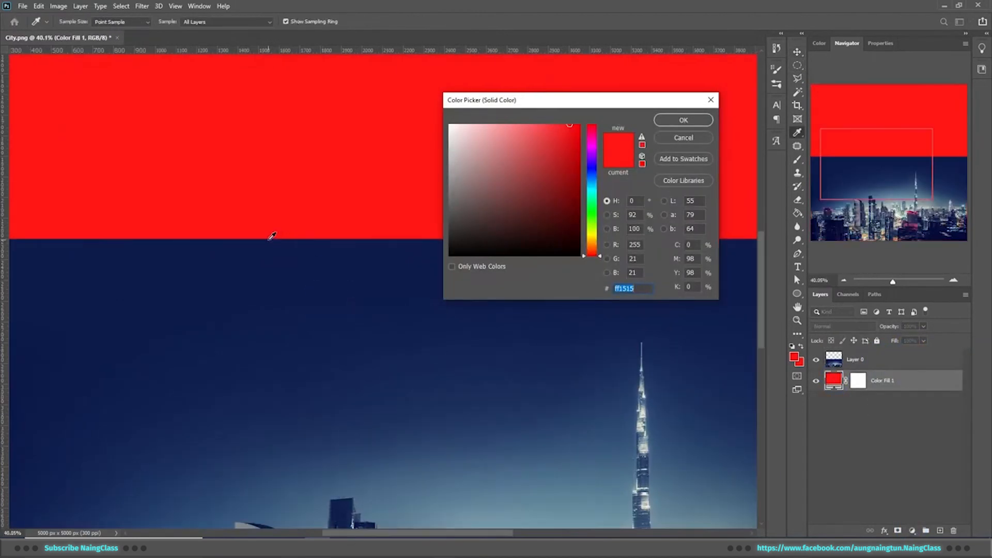
click(270, 237)
key(Return)
scroll(603, 231, down, 5)
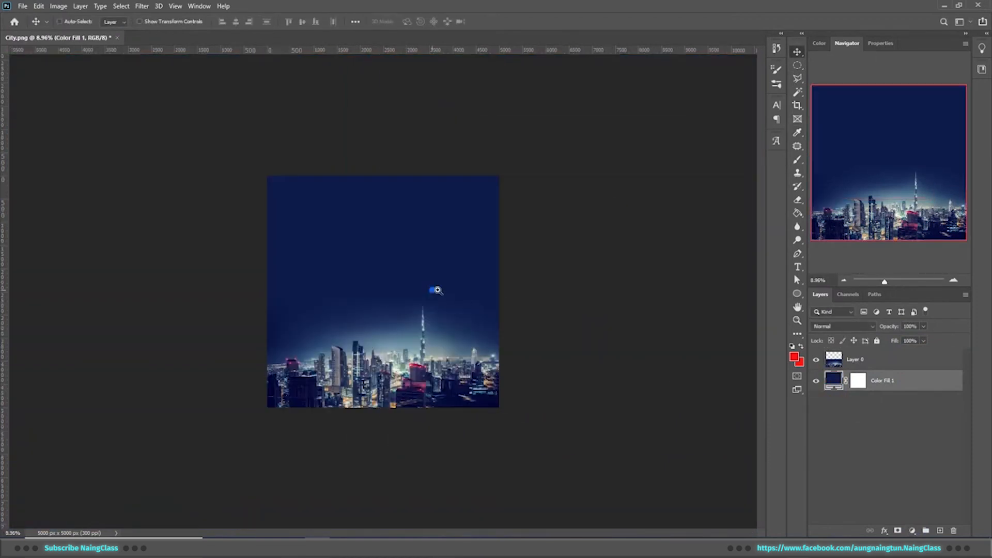
scroll(437, 290, up, 2)
Group the two layers and stamp their merged result onto a new layer above the hidden group
click(881, 367)
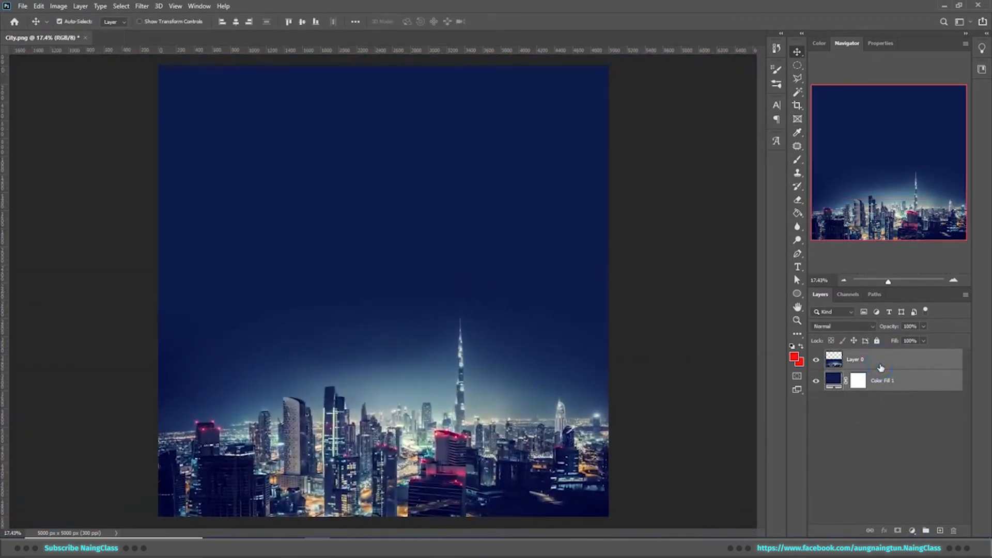
key(ctrl+g)
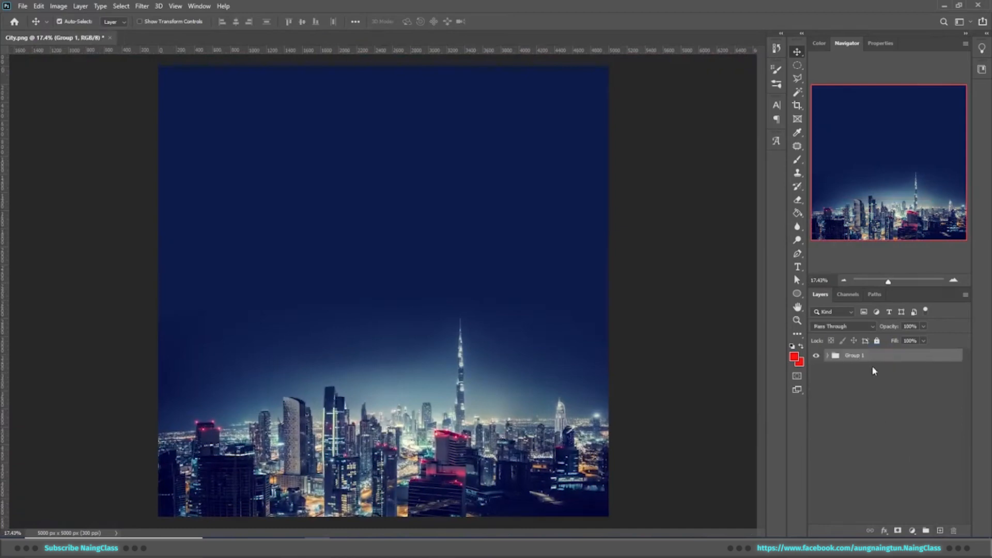
click(942, 530)
key(ctrl+alt+shift+e)
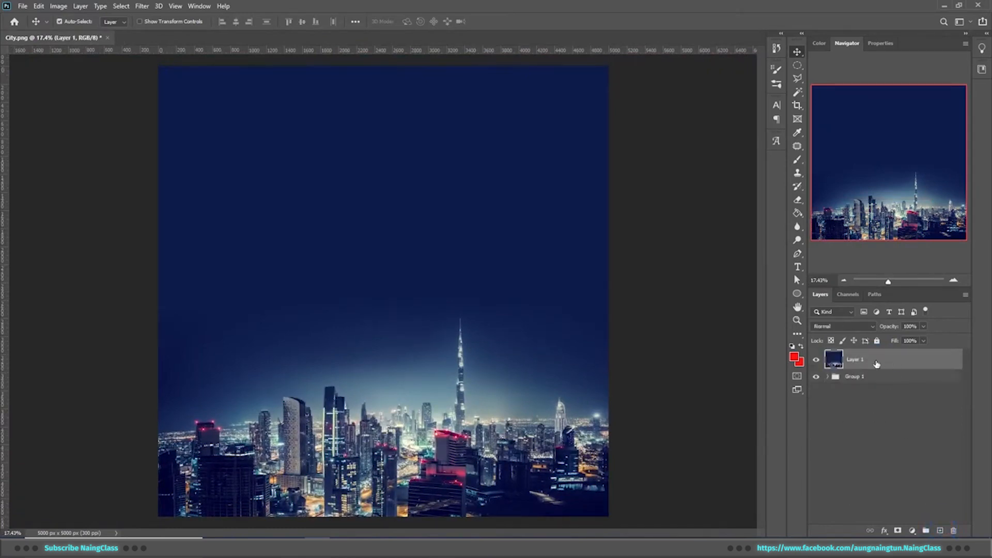
click(816, 378)
click(817, 361)
Duplicate the merged layer and use the Single Row Marquee to select a pixel row through the city buildings
scroll(527, 326, down, 1)
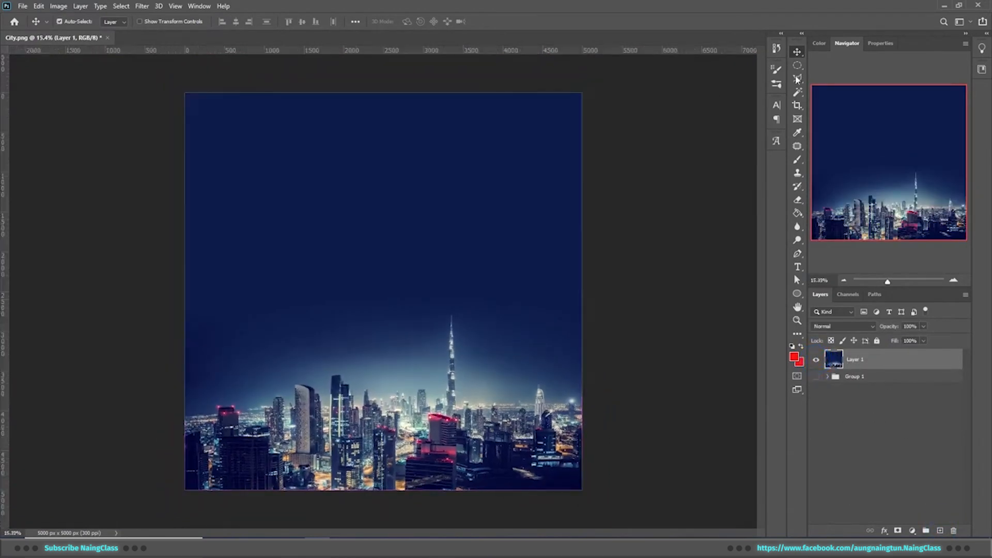
click(798, 66)
click(842, 88)
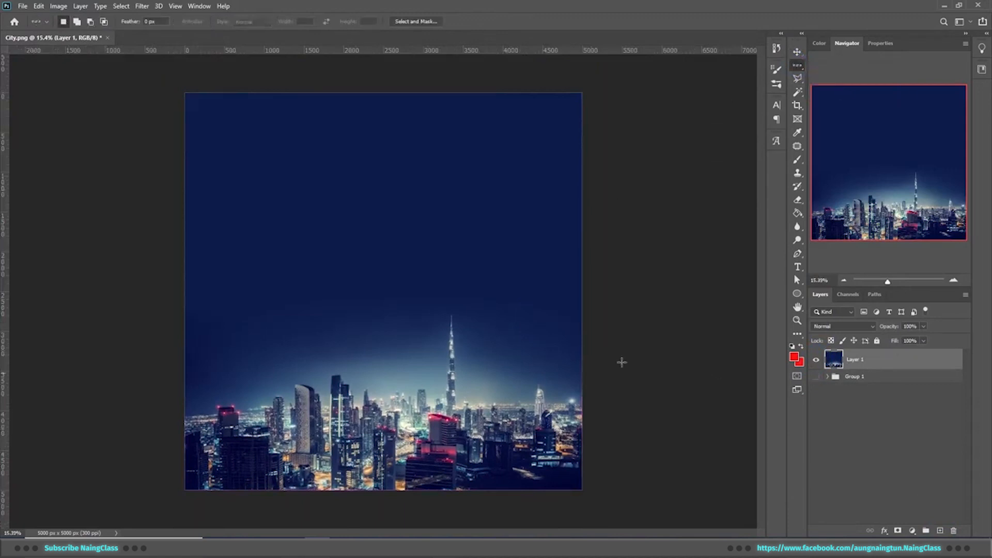
drag(858, 360, 940, 531)
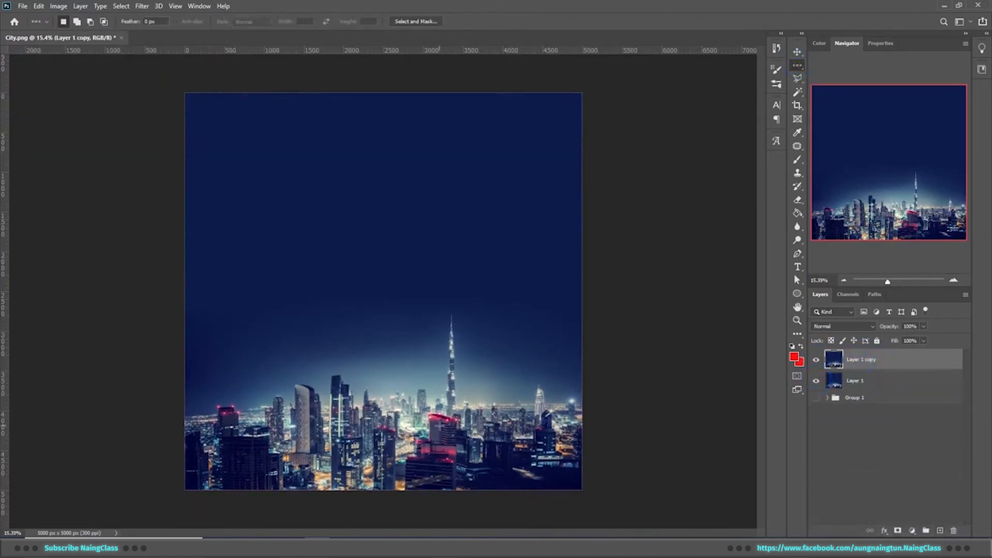
scroll(440, 426, up, 5)
drag(439, 425, 438, 354)
drag(728, 328, 406, 343)
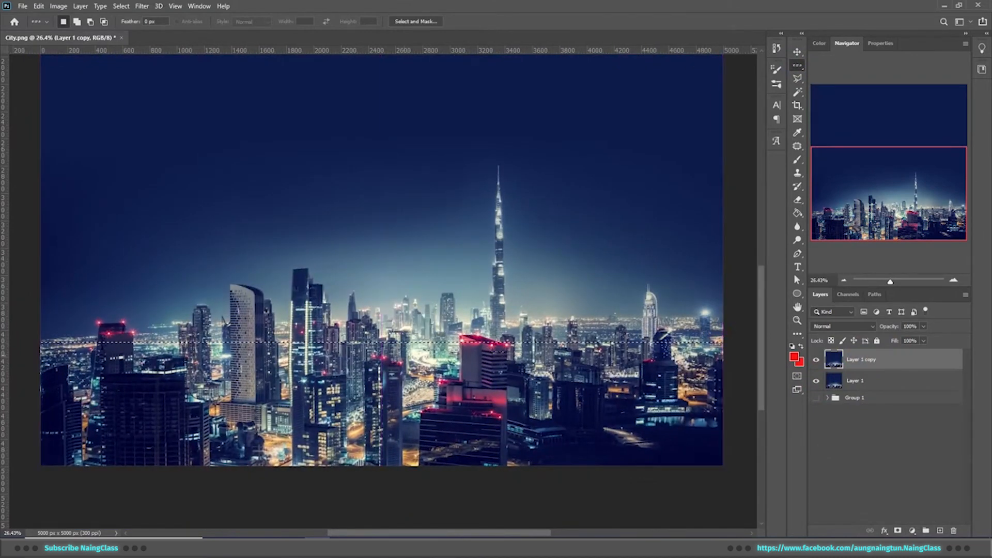
Stretch the selected pixel row up to the canvas's upper edge with Free Transform
scroll(406, 343, down, 5)
key(ctrl+t)
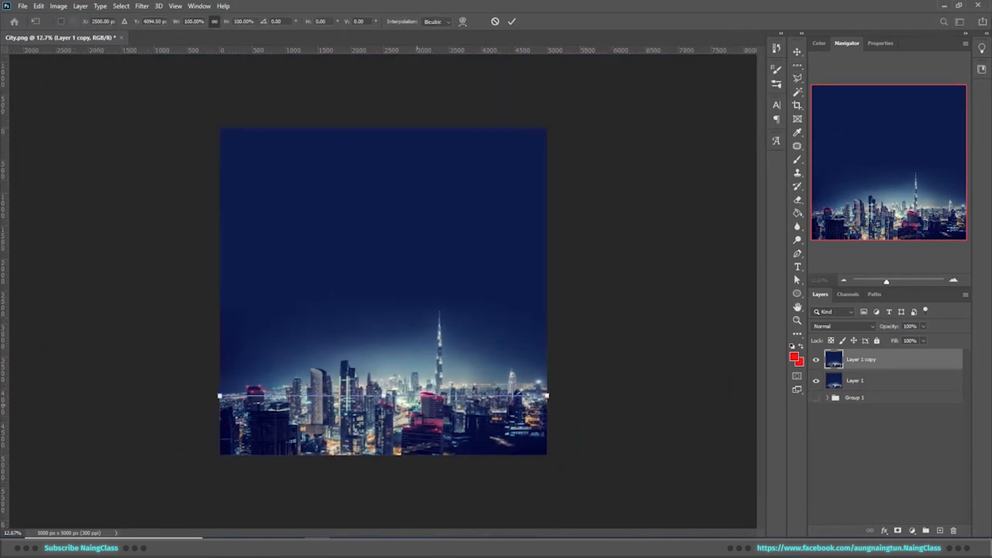
drag(387, 391, 395, 128)
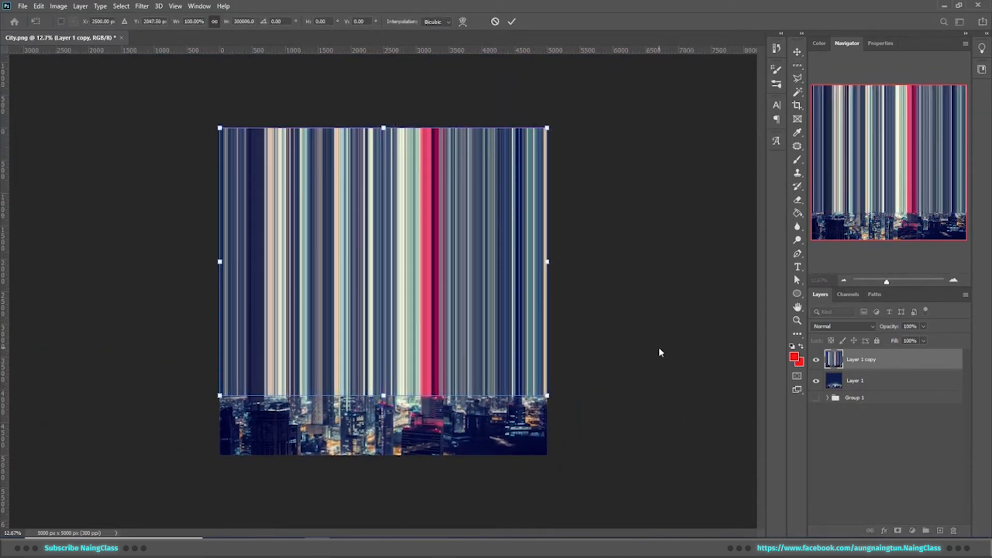
key(Return)
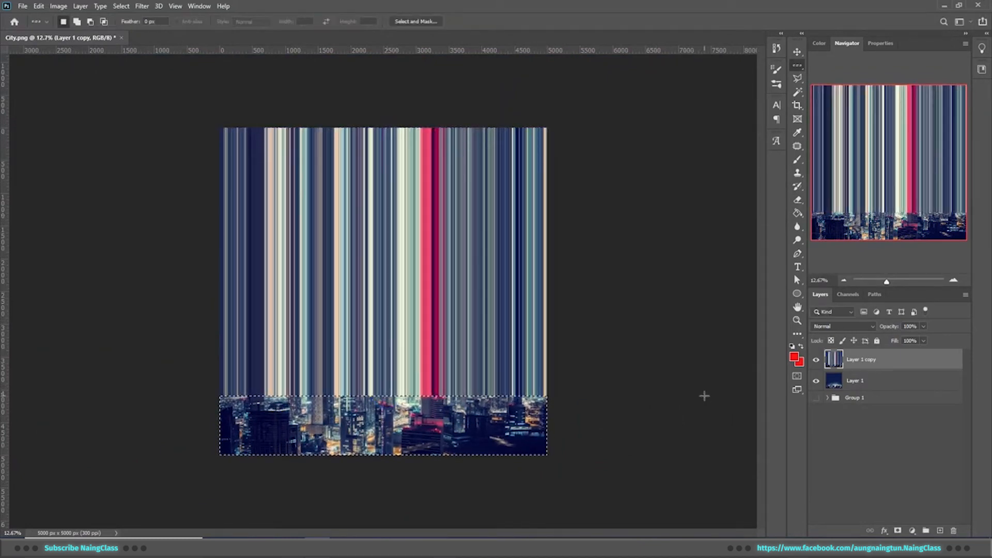
Delete the leftover city strip beneath the stripes on Layer 1 copy, hiding Layer 1 meanwhile and showing it again
click(817, 381)
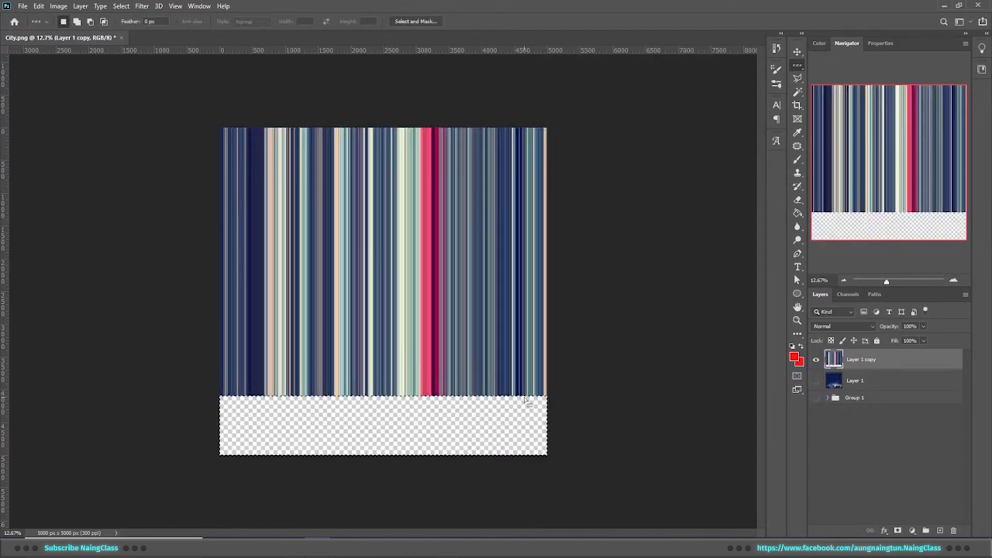
key(ctrl+z)
click(817, 381)
click(817, 361)
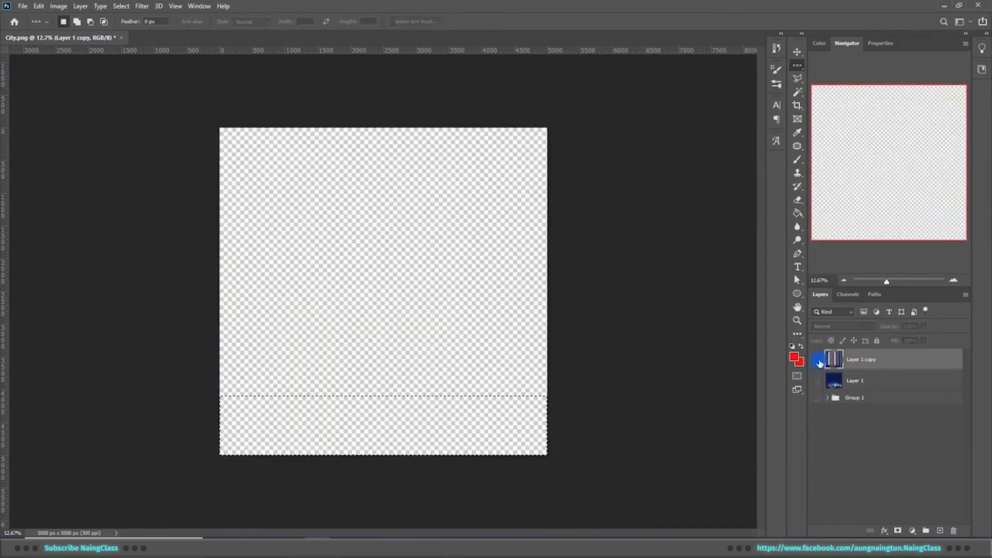
click(817, 360)
scroll(517, 409, up, 1)
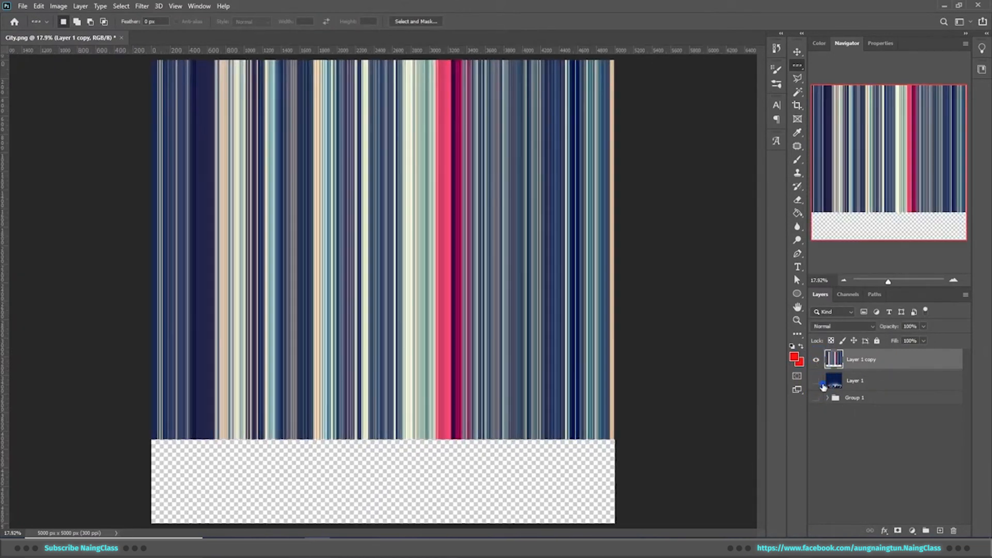
click(823, 385)
Set the striped layer's blend mode to Lighten and increase its contrast with Levels
click(842, 326)
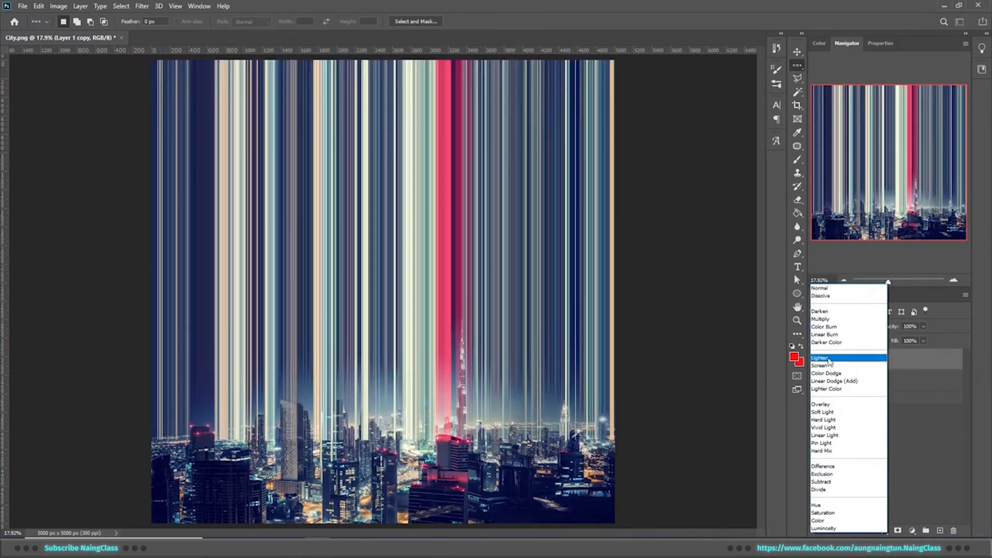
click(830, 358)
key(ctrl+l)
drag(516, 102, 643, 125)
drag(589, 240, 609, 240)
drag(523, 239, 558, 236)
click(690, 142)
Add a layer mask to the striped layer and mask out several stripes, including the green band beside the red one
click(898, 531)
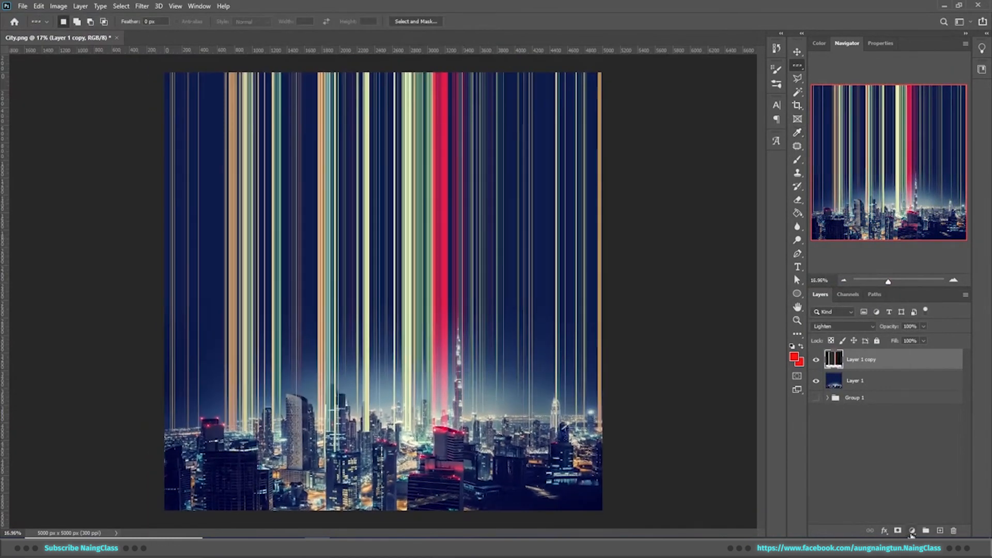
right_click(794, 67)
click(824, 67)
drag(434, 168, 402, 171)
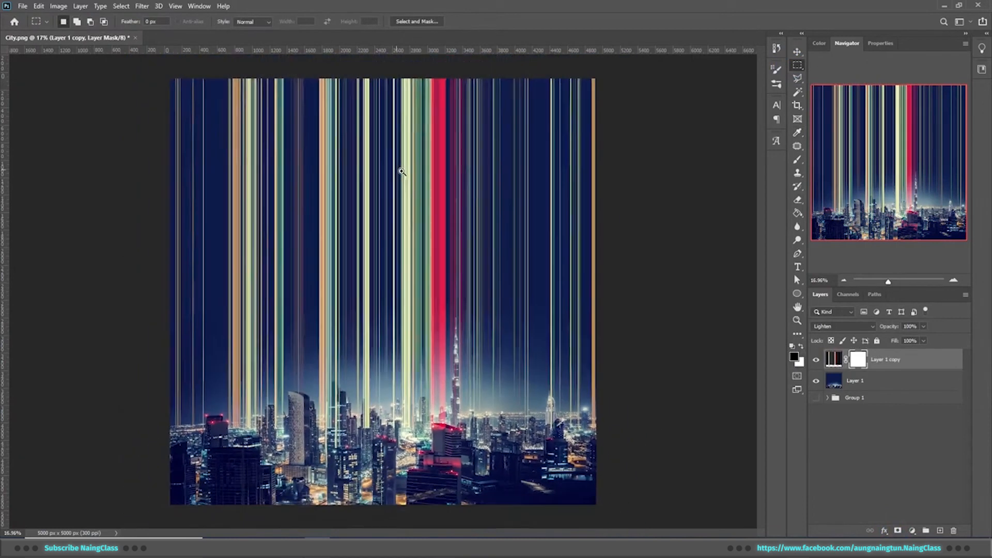
drag(258, 142, 427, 478)
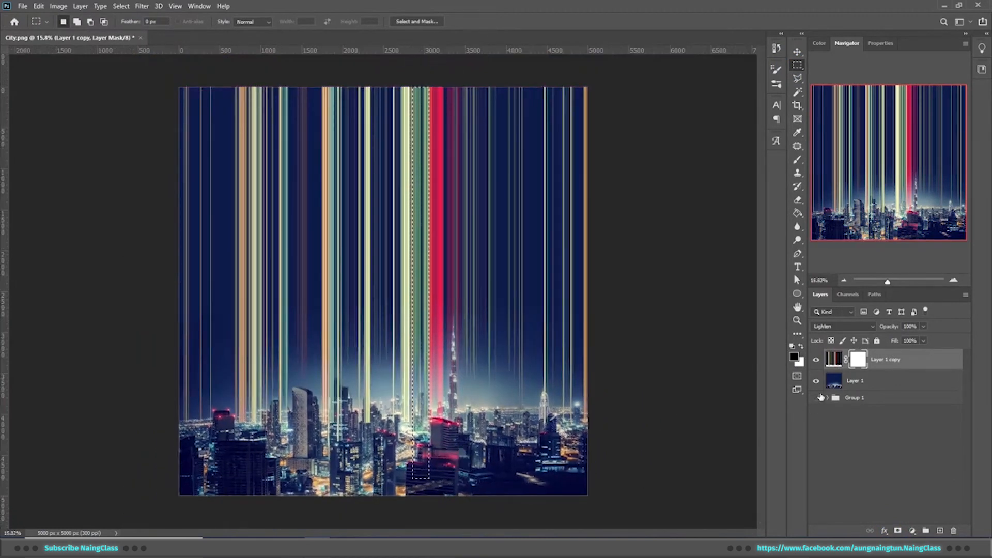
key(alt+Delete)
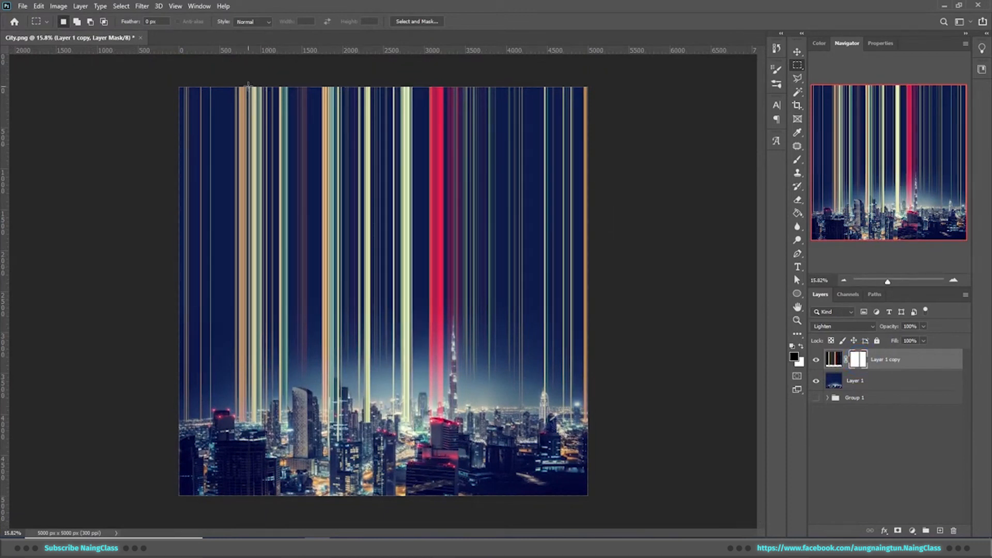
drag(251, 83, 265, 486)
drag(196, 84, 78, 512)
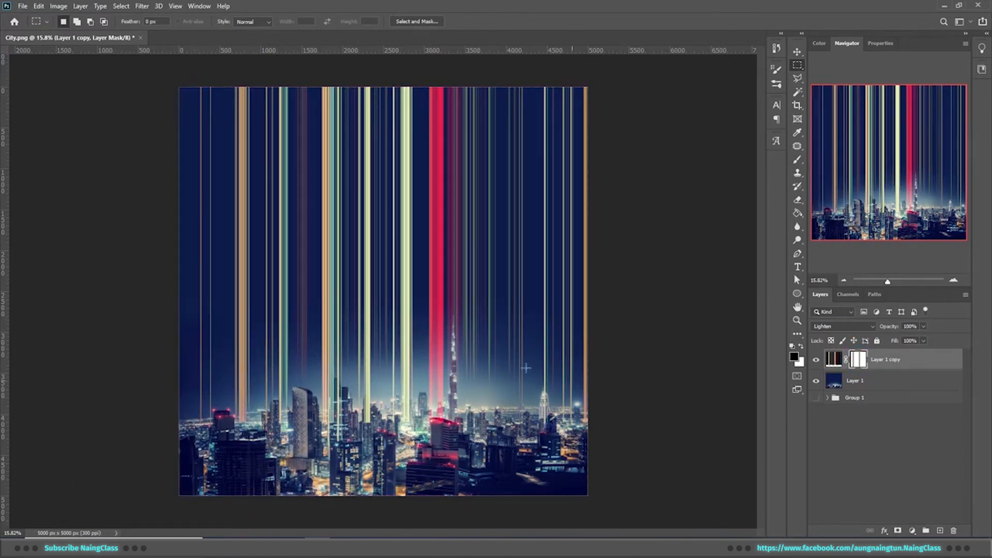
Hide the striped layer and duplicate Layer 1
click(817, 360)
click(872, 381)
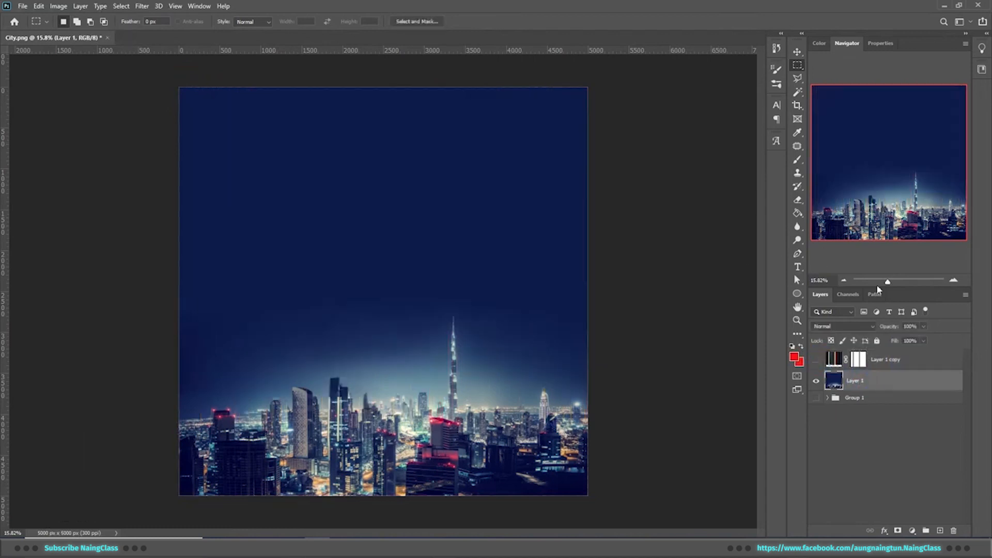
key(ctrl+j)
Select a single pixel row lower down through the buildings on Layer 1 copy 2 with the Single Row Marquee
right_click(800, 66)
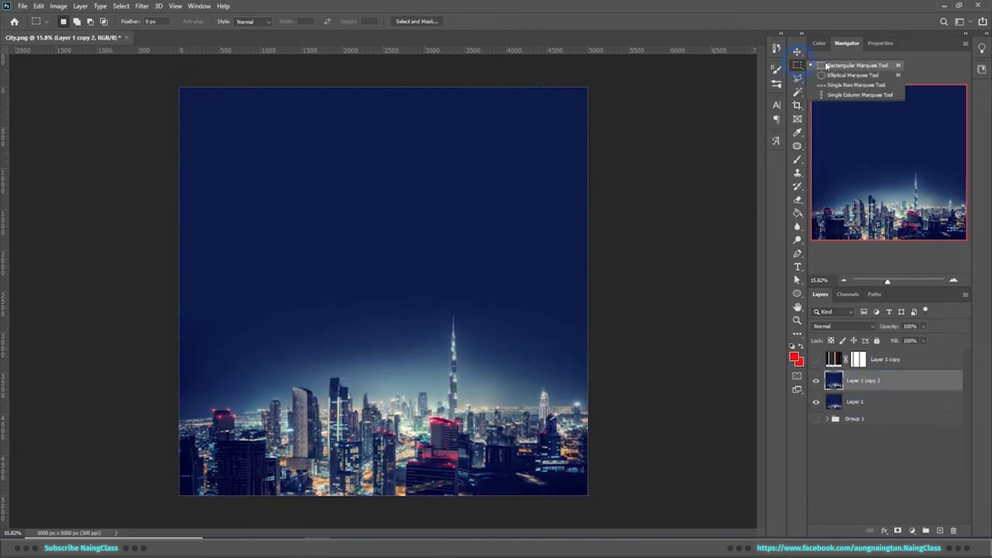
click(832, 84)
drag(560, 346, 571, 349)
drag(569, 352, 583, 228)
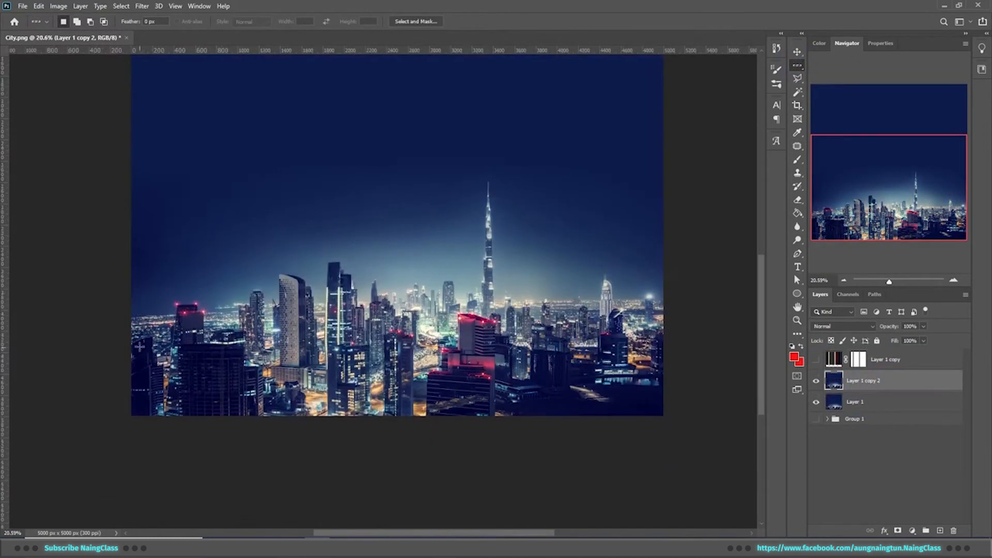
drag(129, 345, 716, 340)
Stretch the lower pixel row up to the canvas's upper edge to form a second set of stripes
key(ctrl+t)
scroll(372, 402, down, 5)
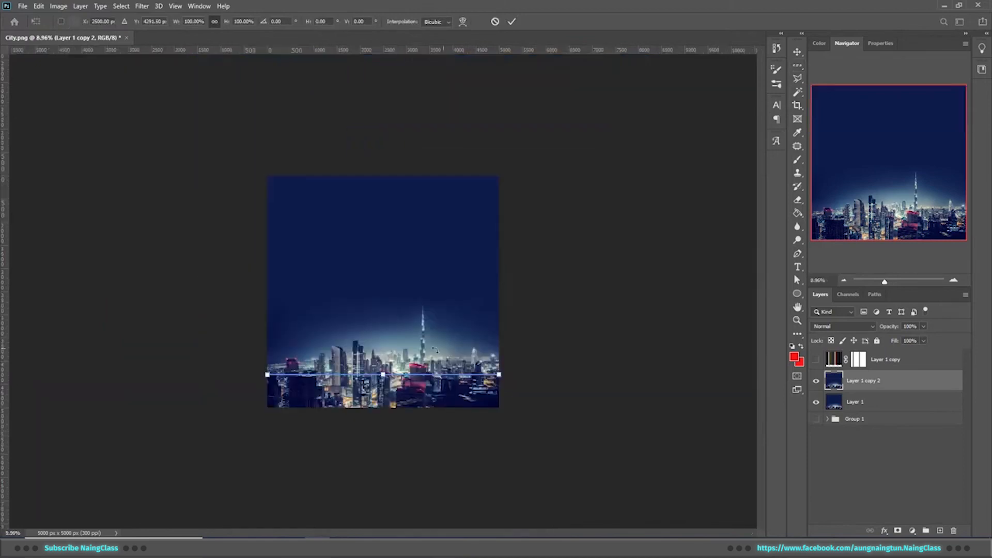
drag(384, 374, 428, 162)
key(Return)
Delete the city strip below the stretched stripes on Layer 1 copy 2 and set the layer's blend mode to Lighten
scroll(390, 283, up, 3)
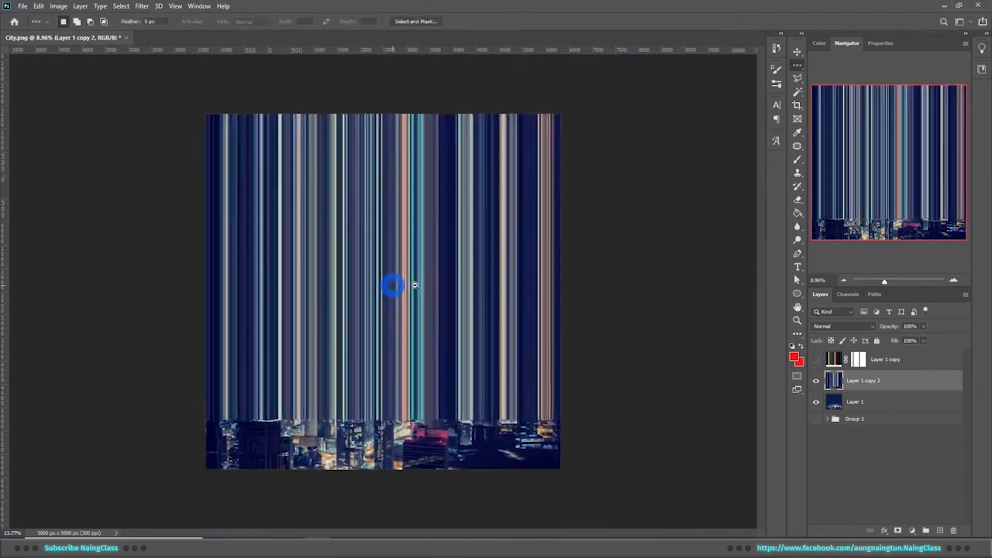
click(816, 404)
key(ctrl+shift+i)
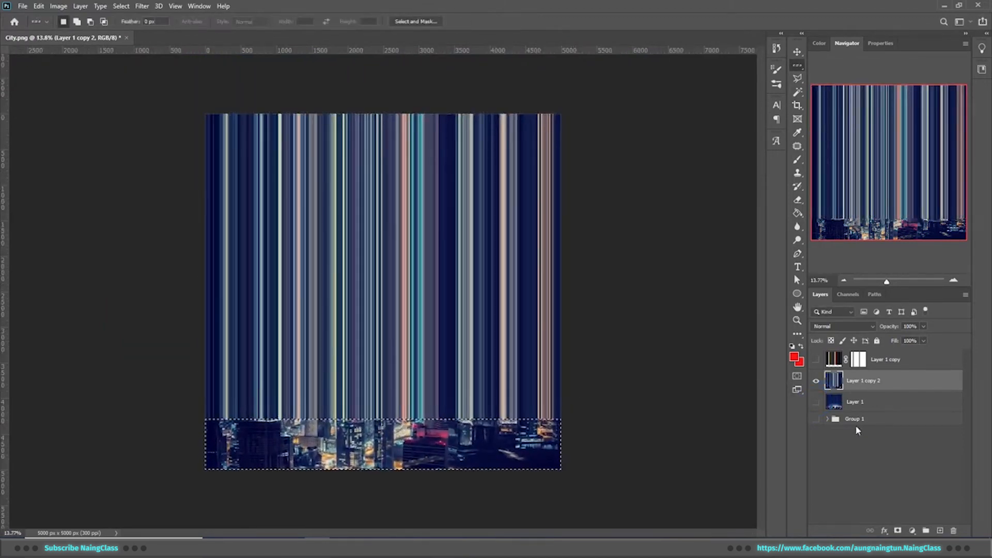
key(Delete)
click(815, 402)
click(843, 326)
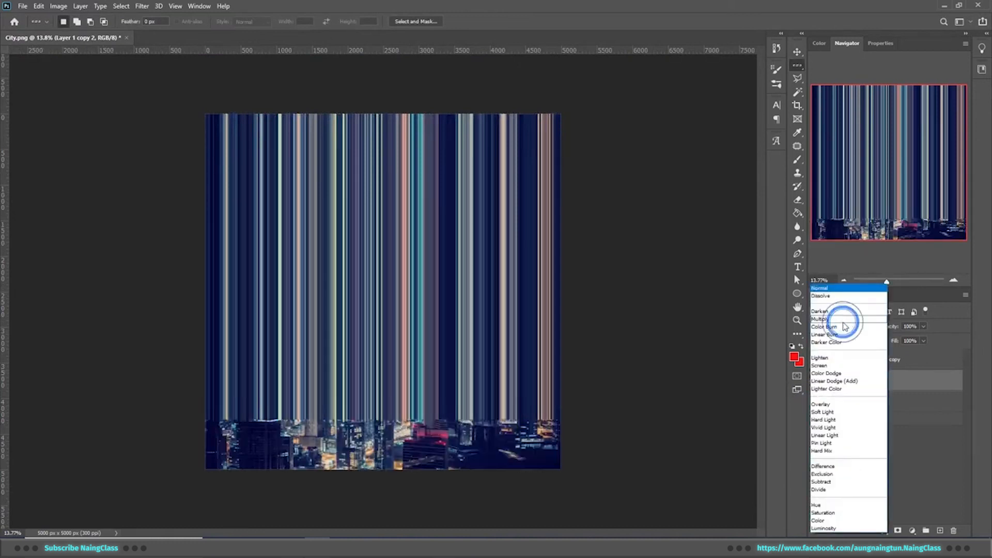
click(829, 360)
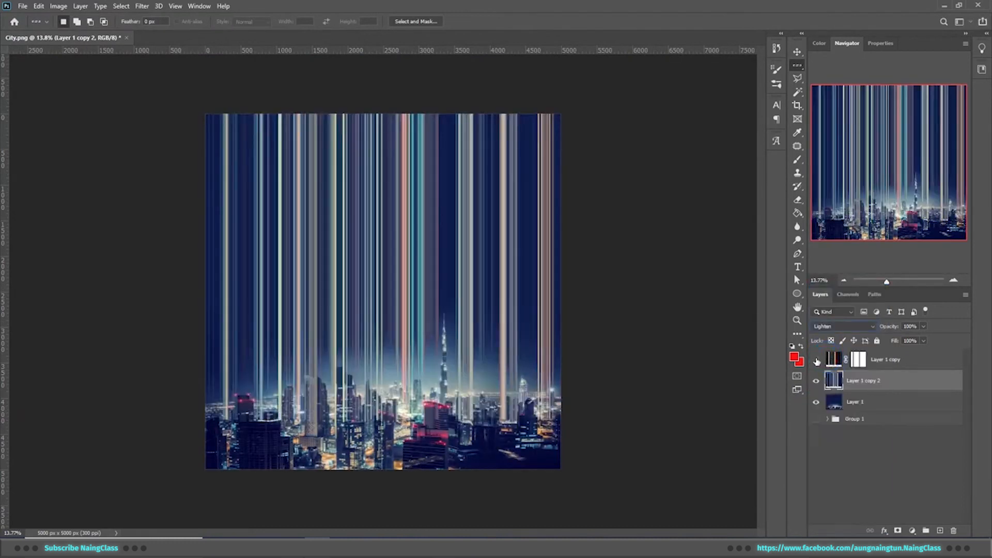
Move Layer 1 copy 2 above Layer 1 copy and show both striped layers together over the city
click(816, 361)
scroll(467, 309, up, 2)
click(816, 382)
click(816, 381)
drag(873, 380, 882, 360)
click(818, 361)
click(818, 361)
click(816, 381)
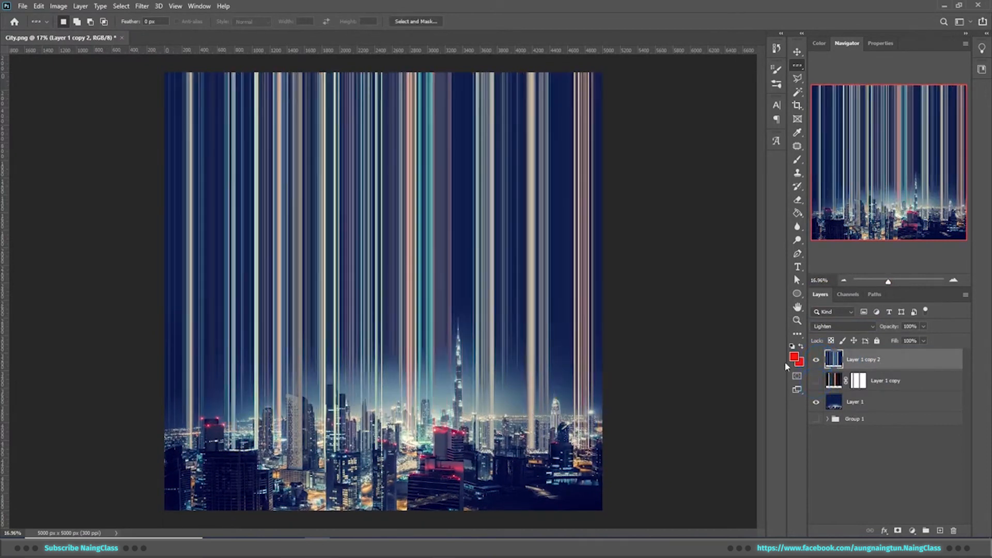
scroll(784, 361, down, 2)
click(816, 381)
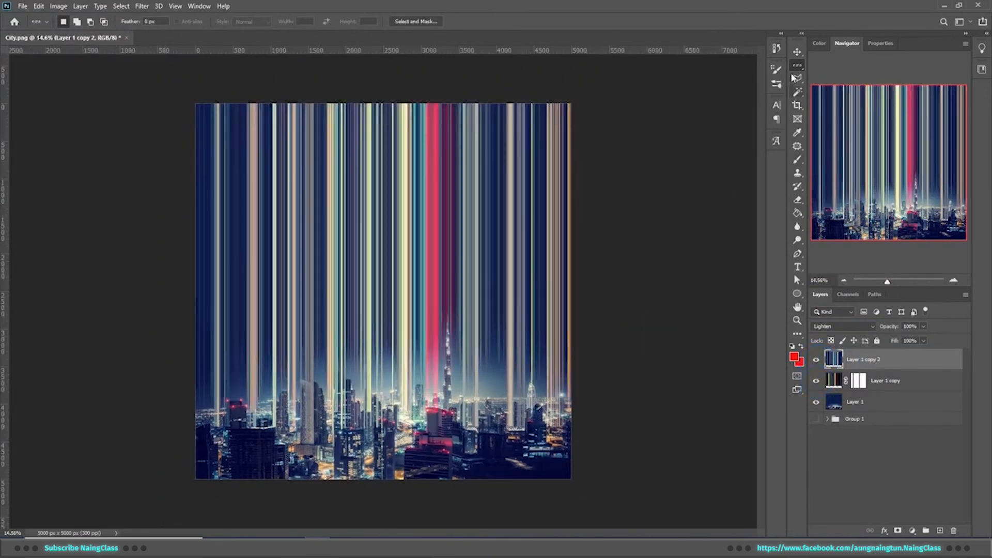
Add a layer mask to Layer 1 copy 2 and mask out the band overlapping the wide red stripe
click(898, 530)
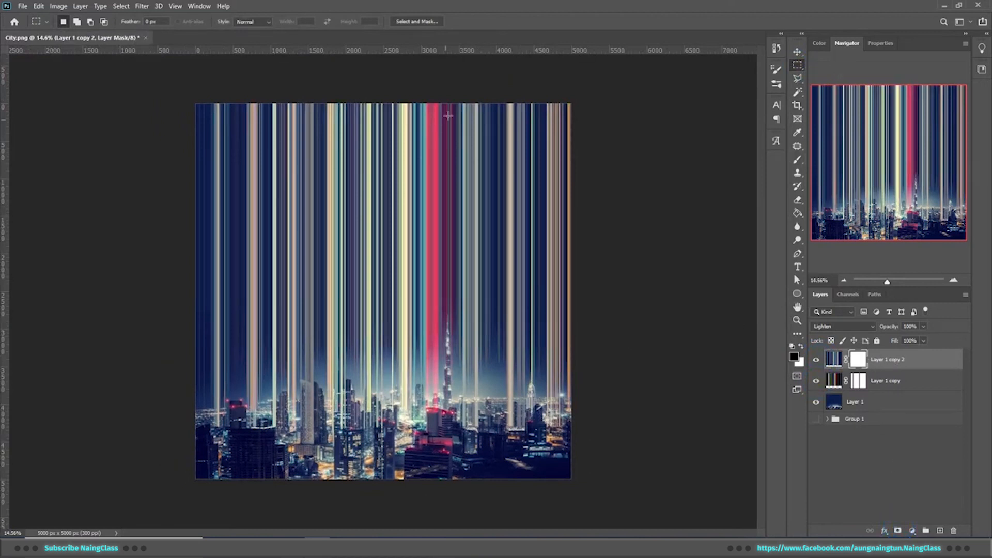
click(816, 382)
click(816, 382)
drag(458, 96, 425, 480)
key(alt+BackSpace)
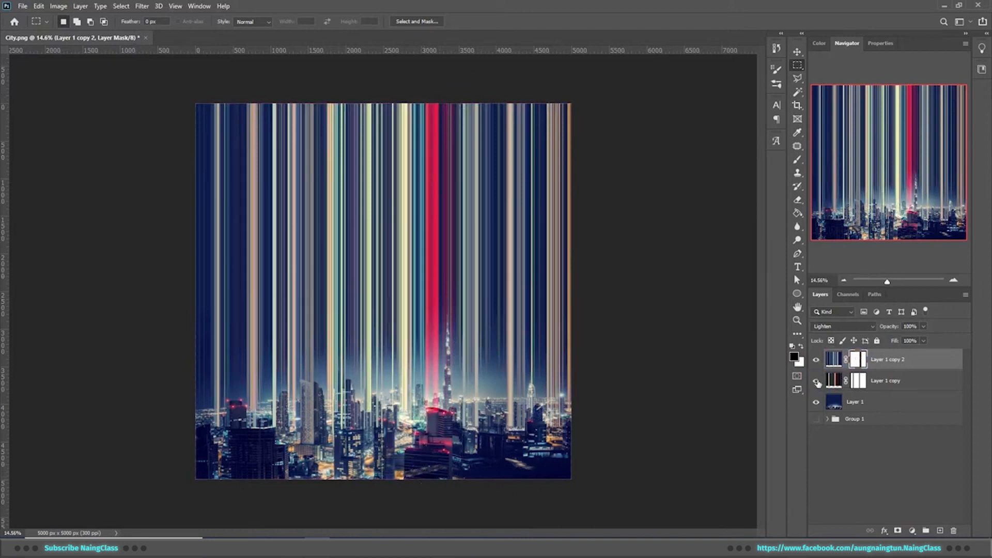
Mask out a narrow band of stripes near the image's right edge on Layer 1 copy 2
click(817, 382)
click(817, 382)
click(816, 382)
click(817, 382)
drag(553, 95, 564, 472)
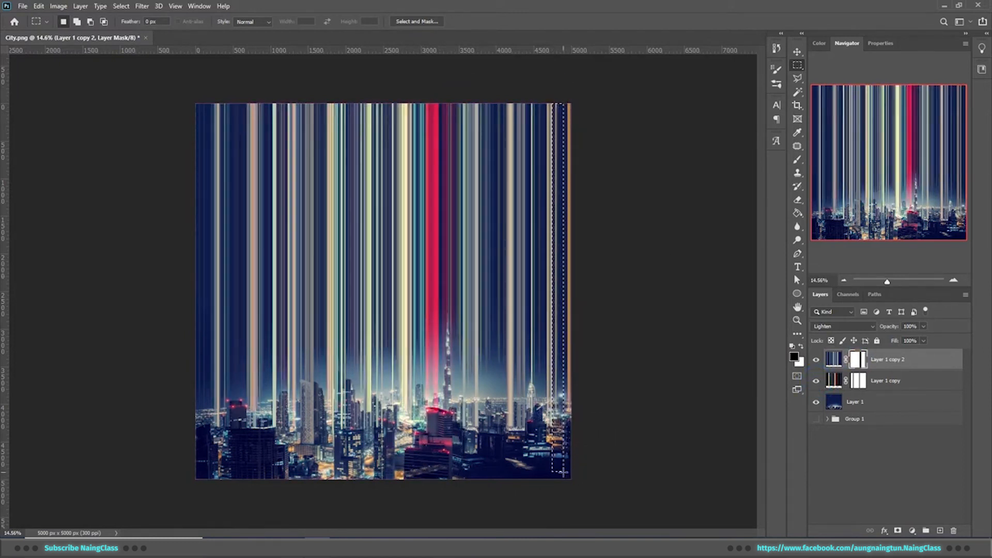
Darken the stripes of Layer 1 copy 2 with Levels, raising the shadow input level to 105, and compare the effect
click(830, 358)
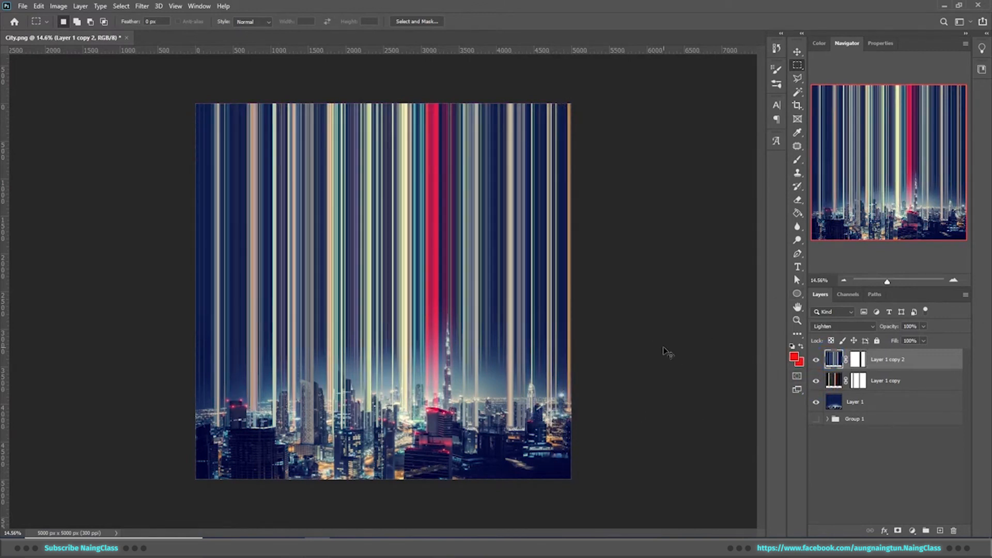
key(ctrl+l)
scroll(396, 239, up, 2)
drag(589, 239, 608, 239)
drag(525, 239, 577, 237)
click(696, 142)
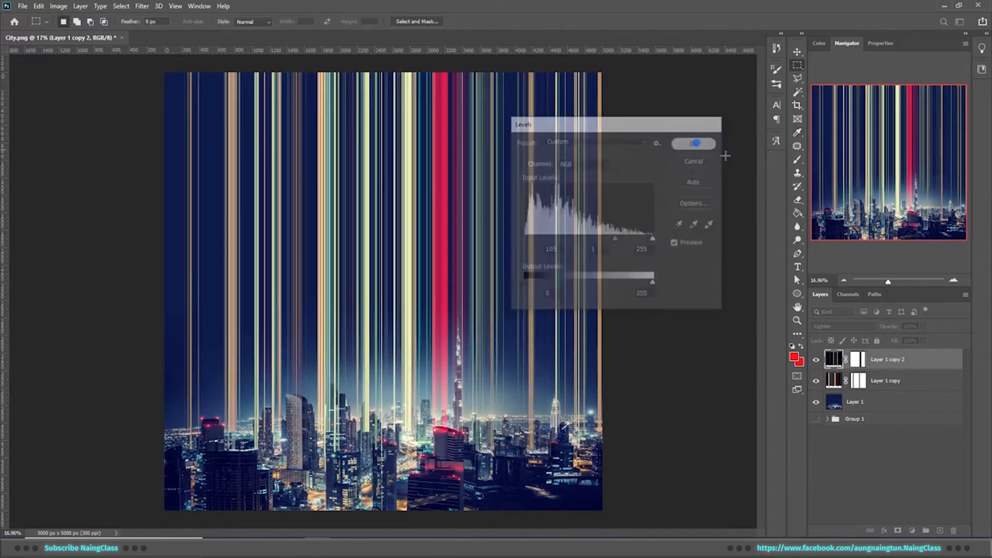
click(859, 362)
click(817, 360)
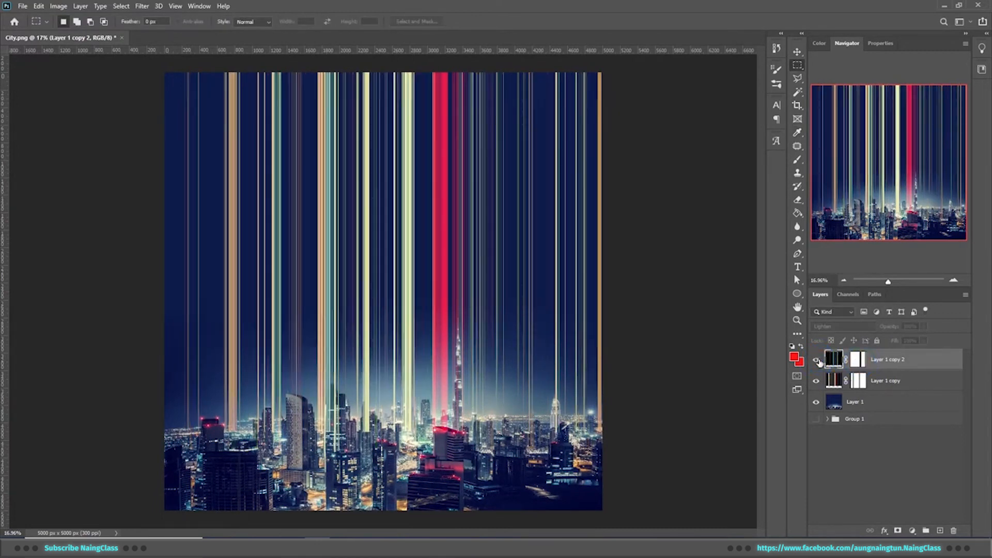
click(816, 360)
Hide both striped layers and duplicate Layer 1 for a third set of stripes
scroll(552, 300, down, 2)
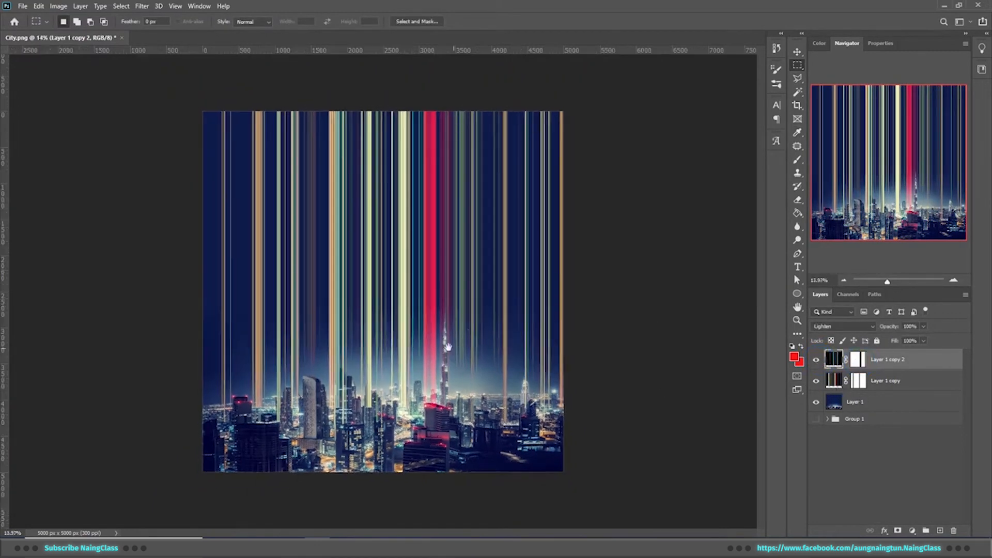
scroll(449, 347, up, 3)
scroll(471, 352, down, 4)
drag(817, 360, 941, 531)
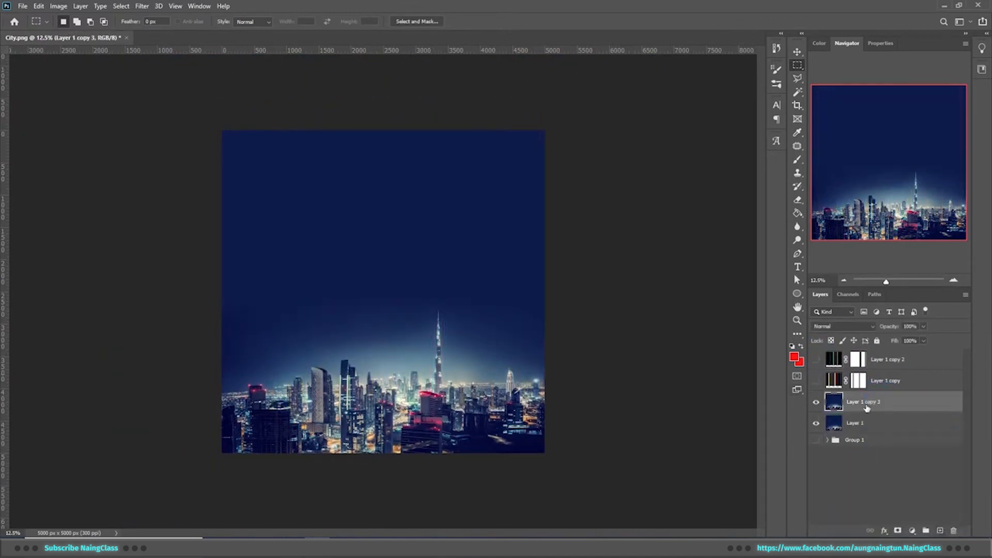
Select a single pixel row low in the city on Layer 1 copy 3 with the Single Row Marquee
right_click(797, 71)
click(830, 86)
scroll(585, 285, up, 2)
drag(458, 478, 465, 488)
key(ctrl+semicolon)
Stretch the selected pixel row of Layer 1 copy 3 up to the canvas's upper edge with Free Transform
key(ctrl+t)
scroll(465, 488, down, 2)
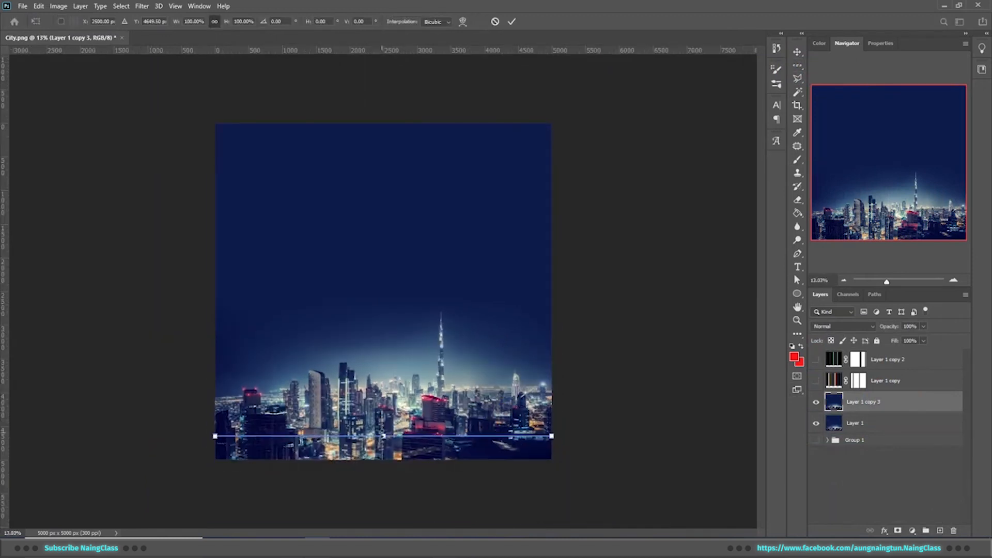
drag(383, 437, 384, 123)
key(Return)
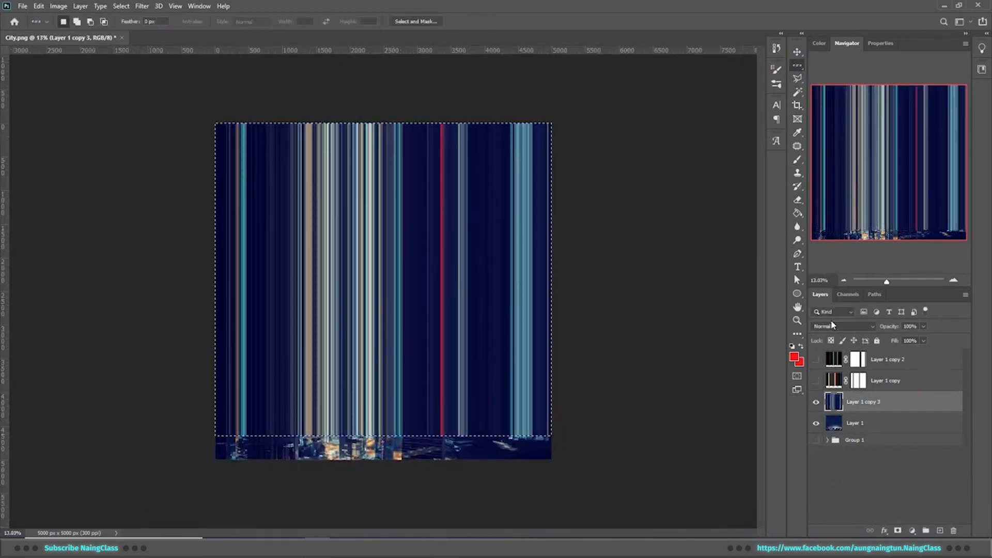
Clear the city strip beneath the stripes on Layer 1 copy 3 and set the layer's blend mode to Lighten
key(ctrl+d)
click(816, 425)
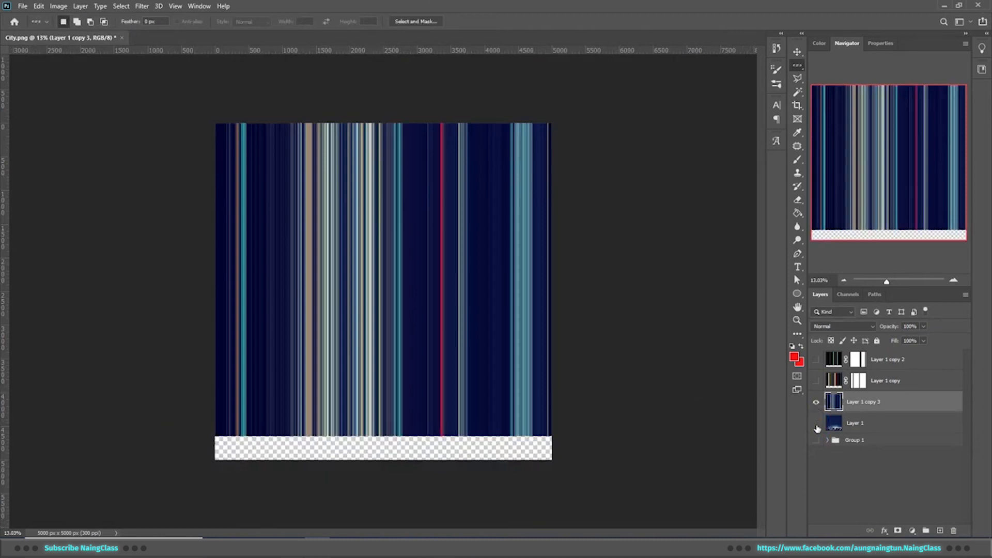
click(816, 425)
click(842, 326)
click(835, 355)
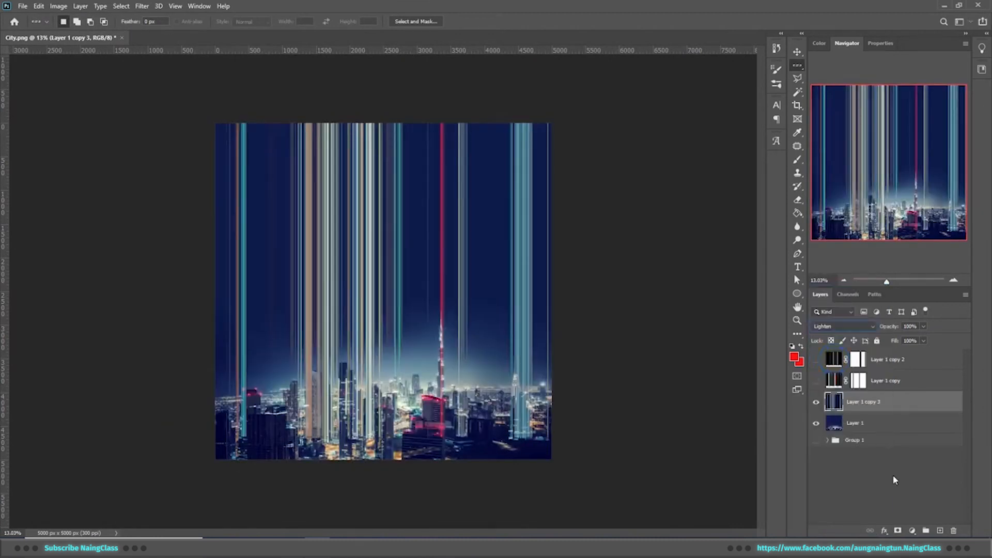
Thin out the stripes of Layer 1 copy 3 with Levels, using a shadow input level of 102
key(ctrl+l)
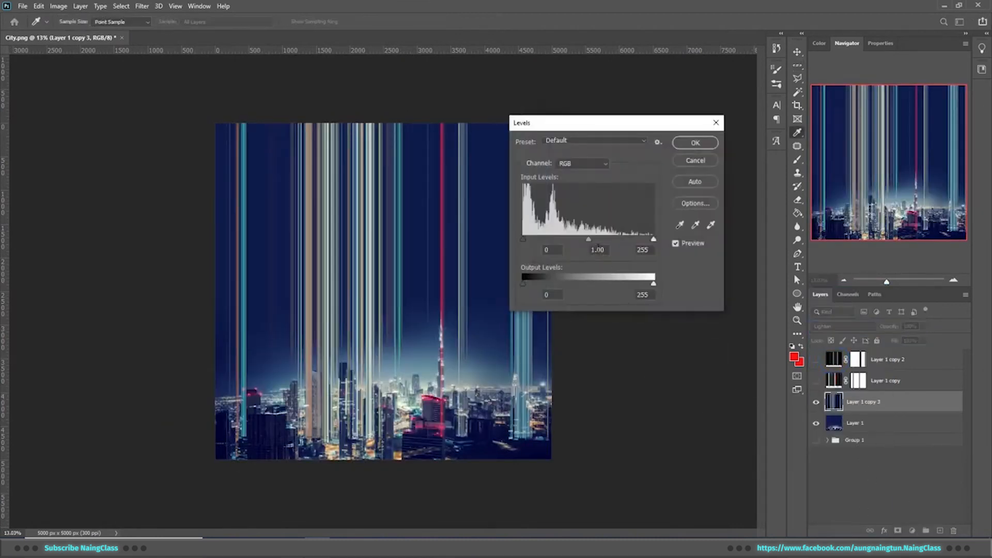
drag(523, 239, 575, 239)
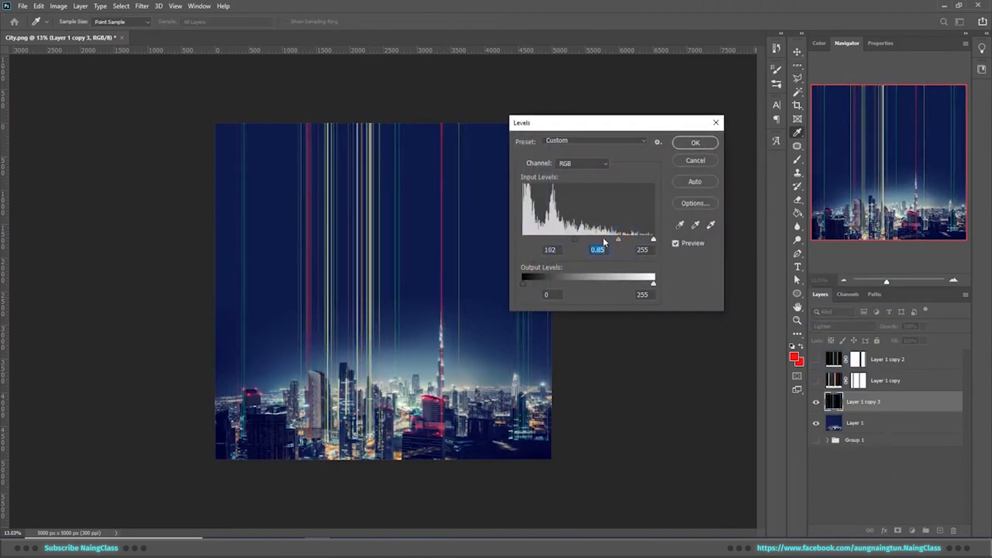
click(688, 145)
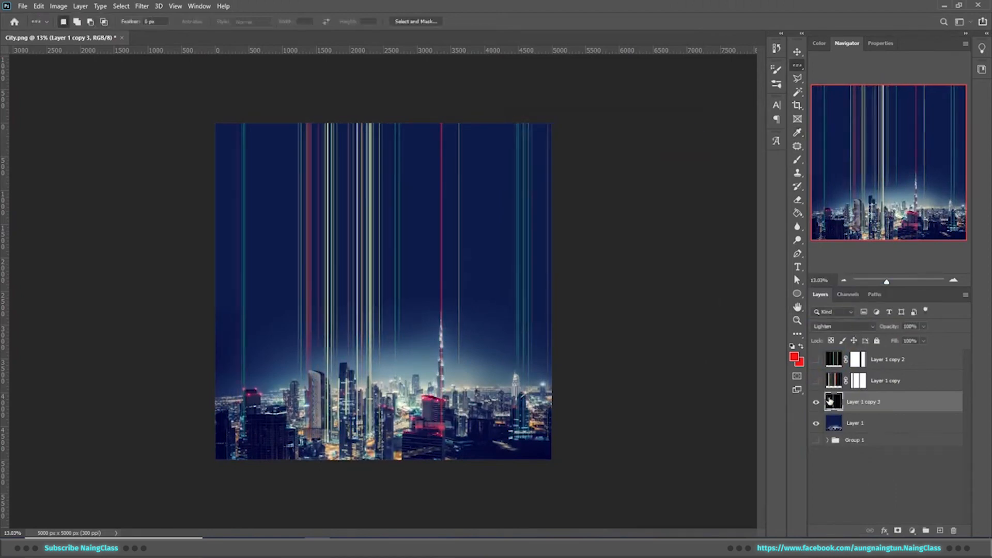
Move Layer 1 copy 3 above the other striped layers, show all three and compare their contributions
drag(830, 402, 832, 360)
click(816, 380)
click(816, 401)
drag(499, 325, 542, 310)
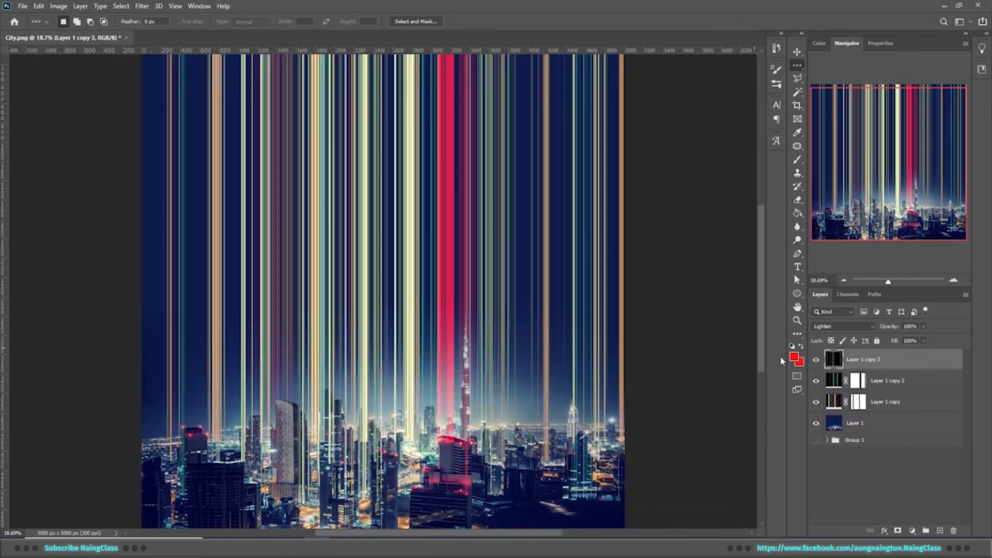
click(816, 382)
click(816, 381)
click(816, 402)
click(816, 402)
Mask out the orange band left of the image centre on Layer 1 copy's mask using the Rectangular Marquee
click(860, 405)
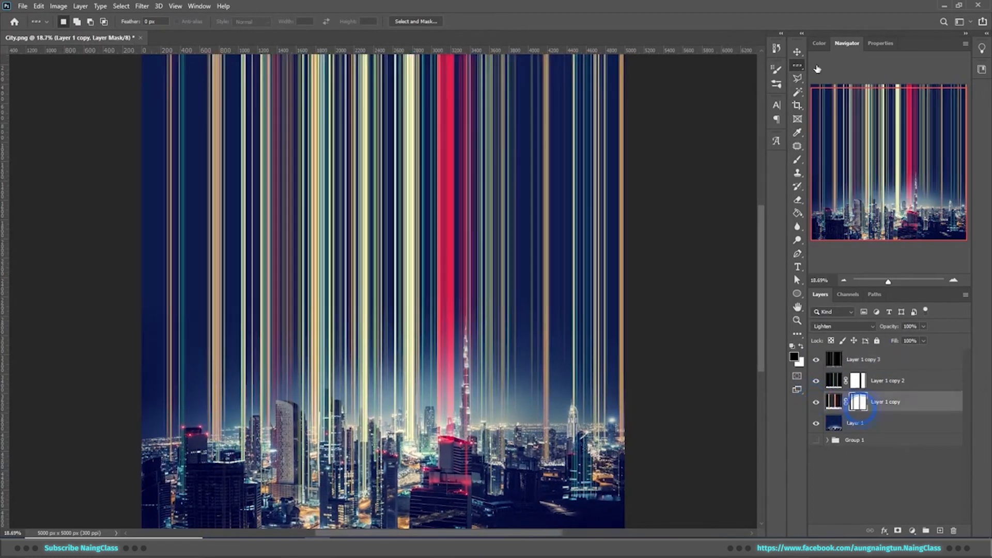
drag(581, 116, 552, 116)
right_click(798, 66)
click(840, 66)
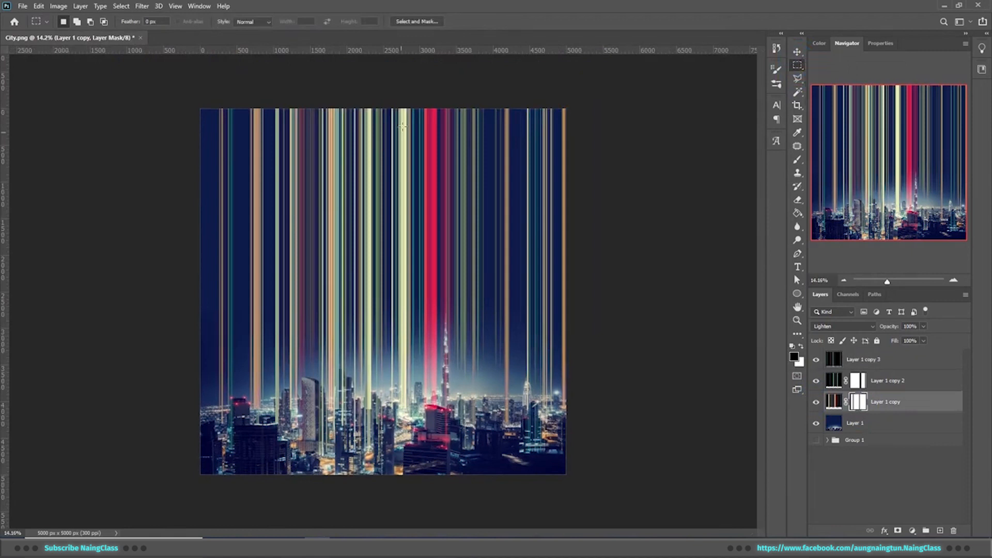
click(816, 402)
click(816, 403)
mouse_move(347, 106)
mouse_down()
mouse_move(277, 468)
mouse_move(325, 476)
mouse_up()
key(alt+BackSpace)
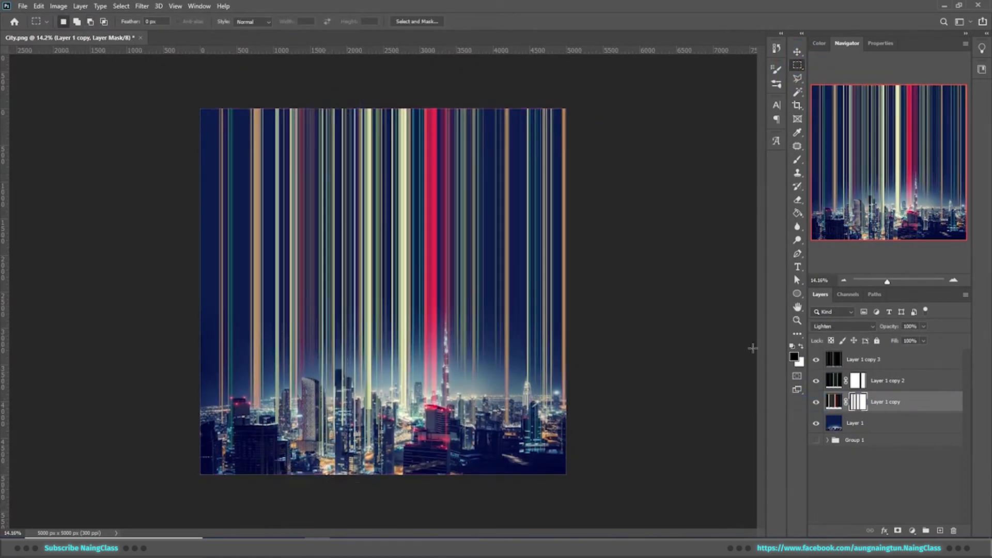
Add a layer mask to Layer 1 copy 3 and mask out the dim purple band above the curved tower
click(833, 359)
drag(315, 104, 305, 478)
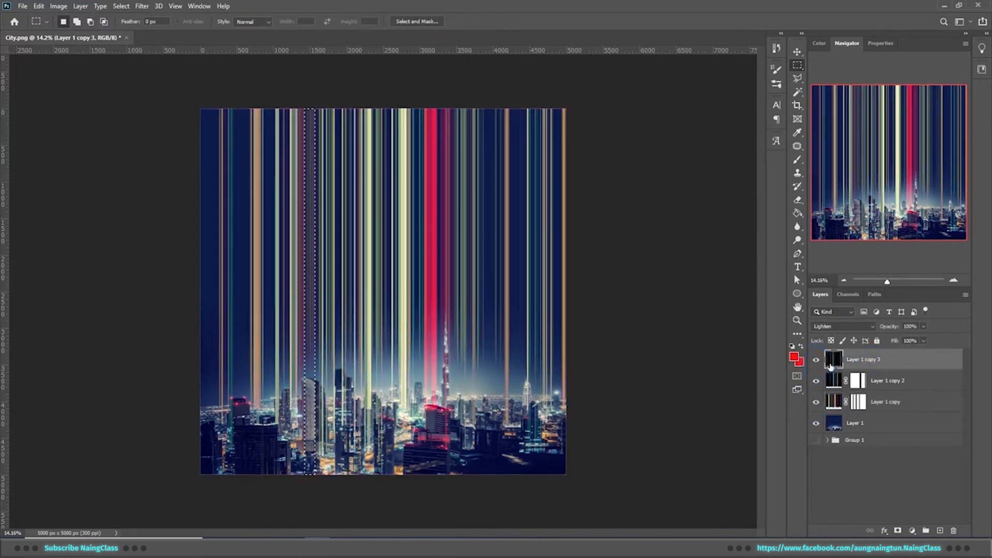
click(898, 531)
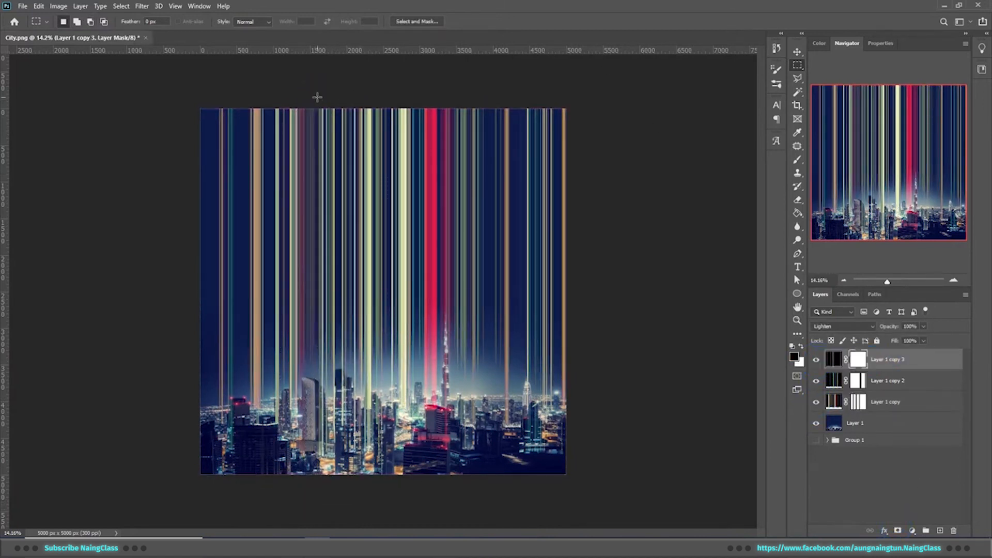
drag(318, 97, 304, 499)
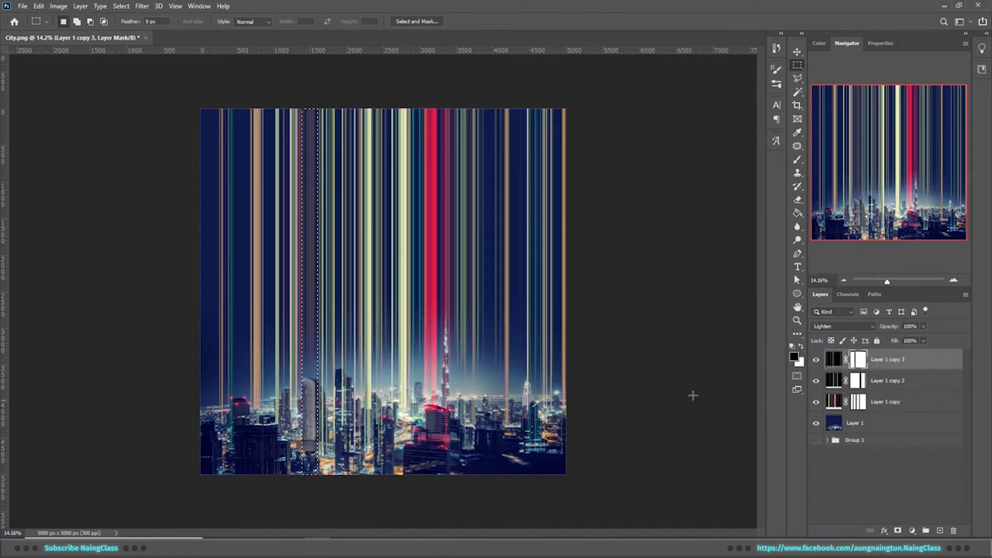
Mask out the same band above the curved tower on the masks of Layer 1 copy 2 and Layer 1 copy
click(857, 381)
click(856, 360)
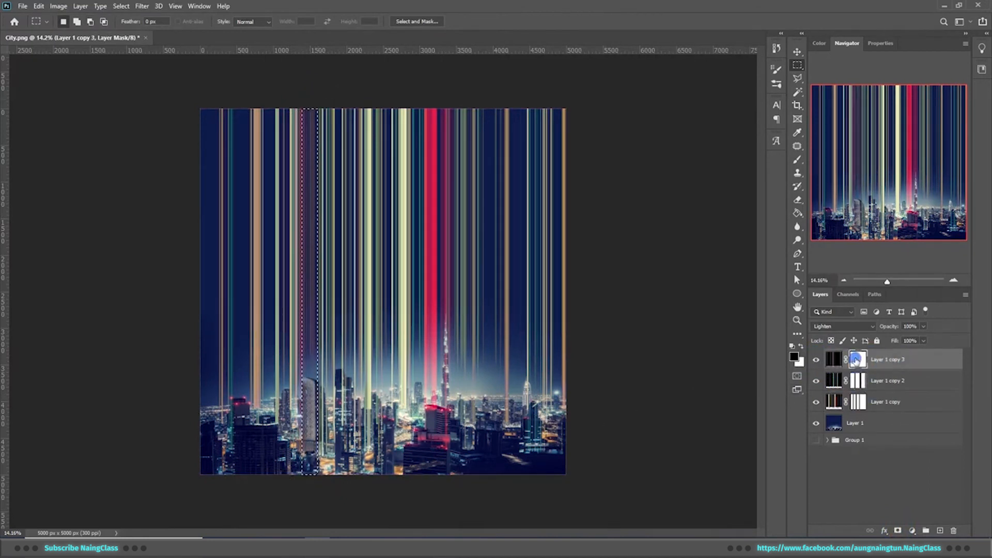
key(alt+BackSpace)
click(858, 402)
key(alt+BackSpace)
key(ctrl+d)
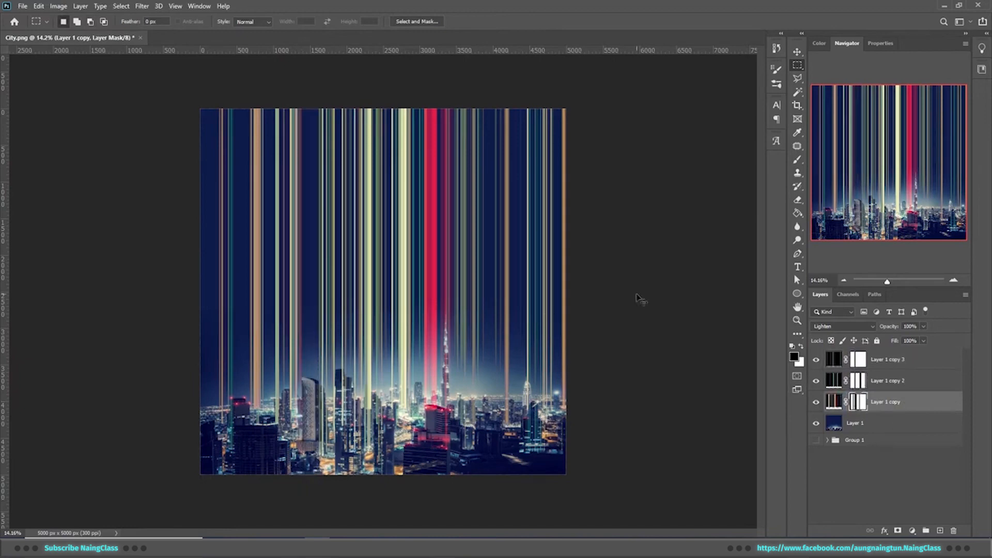
Create a new layer above all striped layers and stamp the visible composite onto it
scroll(441, 274, up, 2)
drag(434, 432, 499, 425)
drag(600, 513, 556, 412)
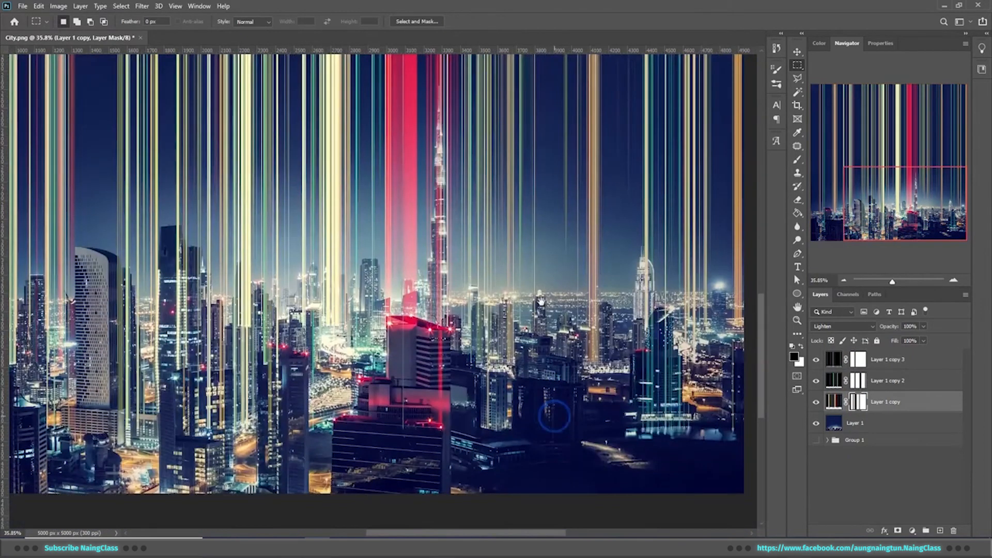
drag(555, 300, 510, 316)
click(892, 356)
click(940, 530)
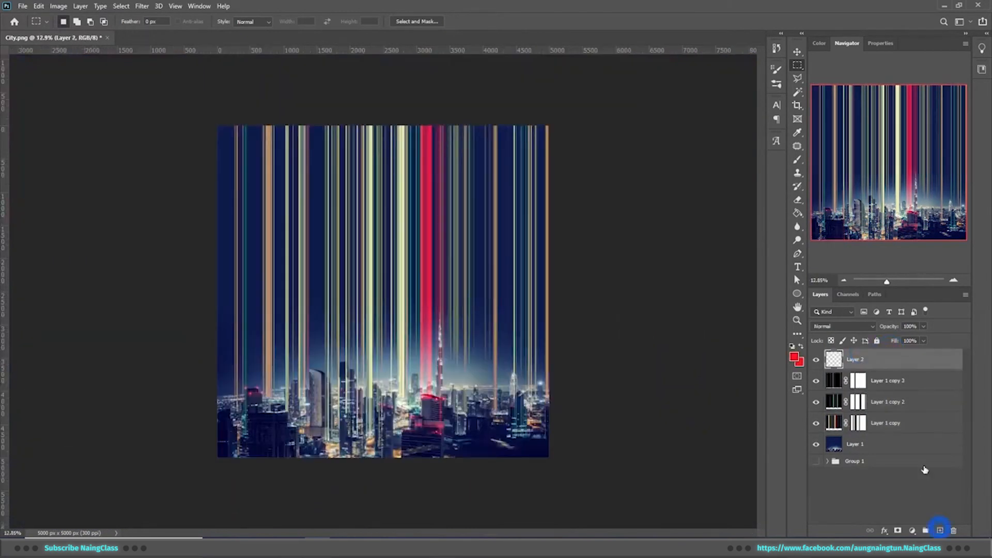
Group Layer 1 with its three striped copies and hide the group
click(879, 381)
shift+click(864, 449)
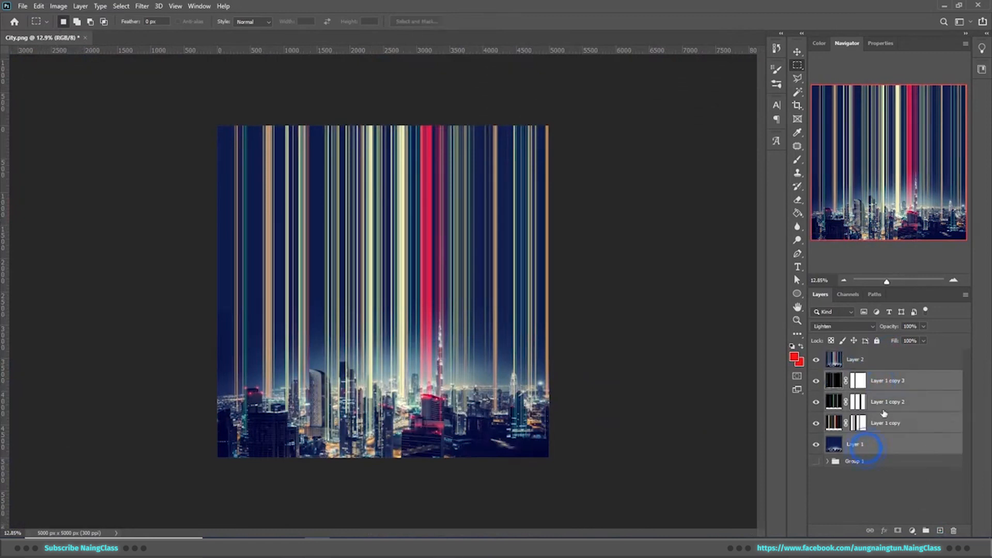
key(ctrl+g)
Flip the merged Layer 2 vertically with Free Transform
click(873, 361)
key(ctrl+t)
right_click(448, 264)
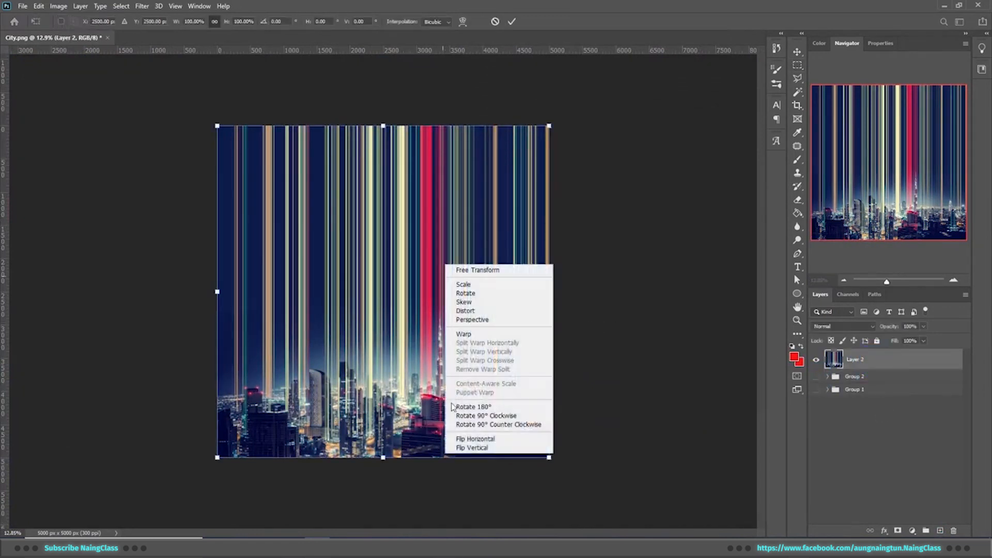
click(465, 450)
key(Return)
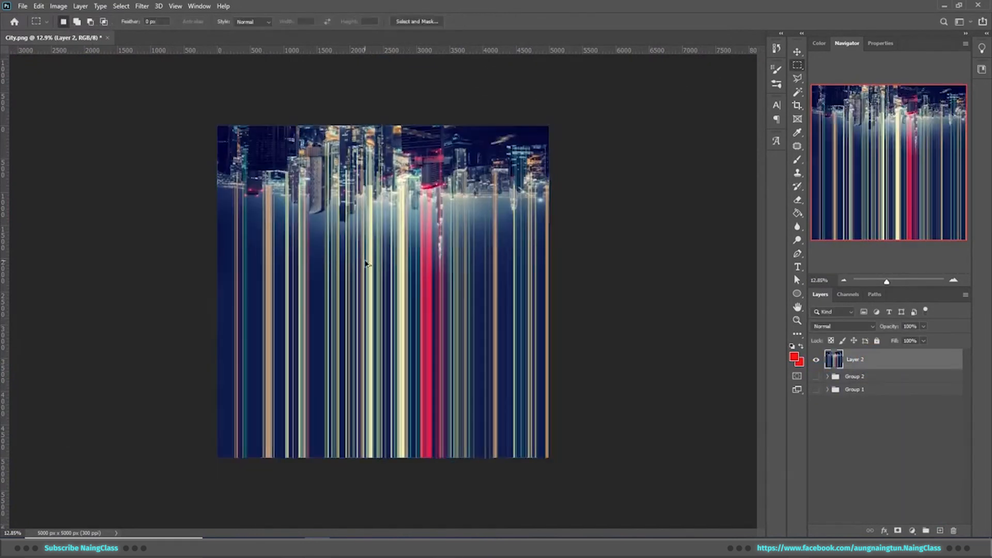
Check the document's image size, and apply the Polar Coordinates filter to Layer 2 with Rectangular to Polar
key(ctrl+alt+i)
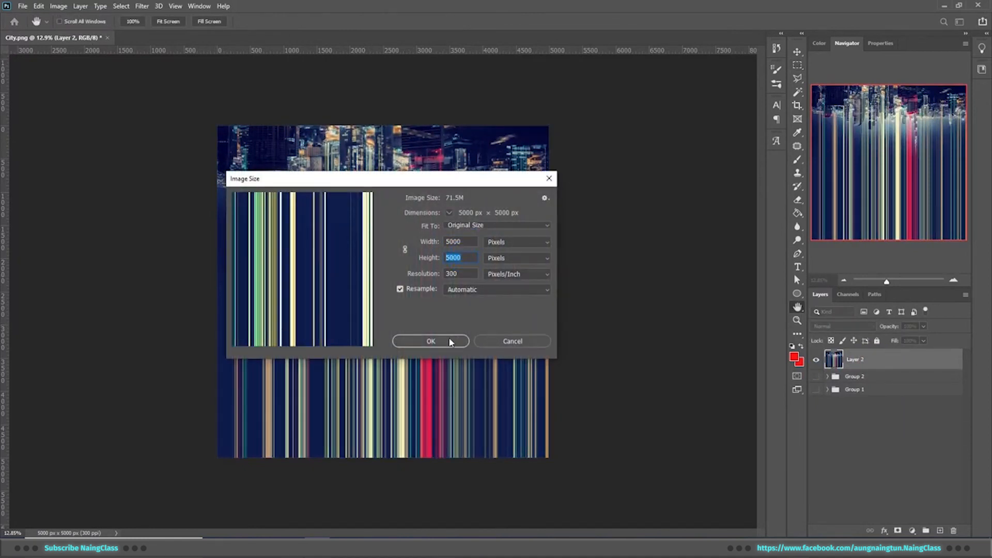
click(450, 340)
key(v)
click(141, 5)
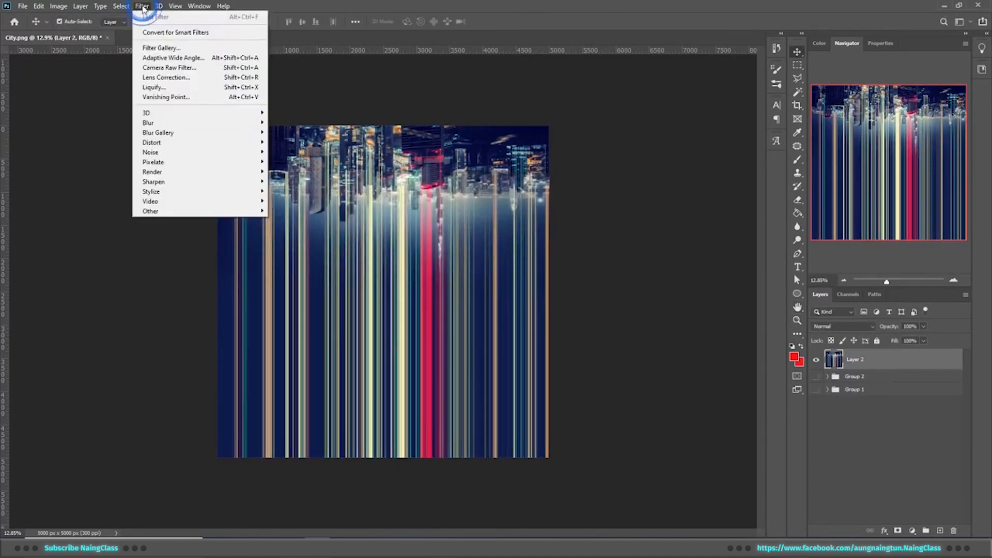
mouse_move(243, 142)
click(298, 162)
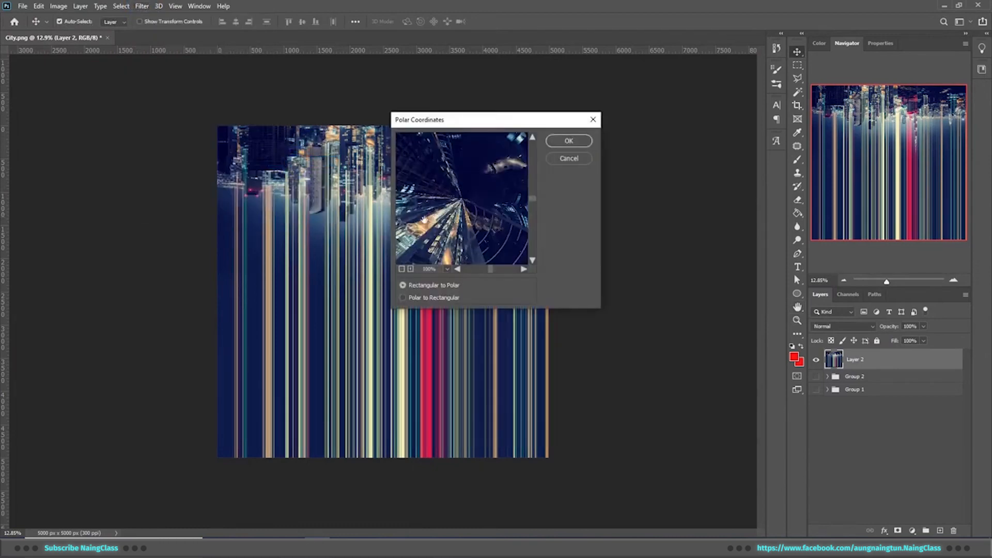
click(448, 269)
click(443, 126)
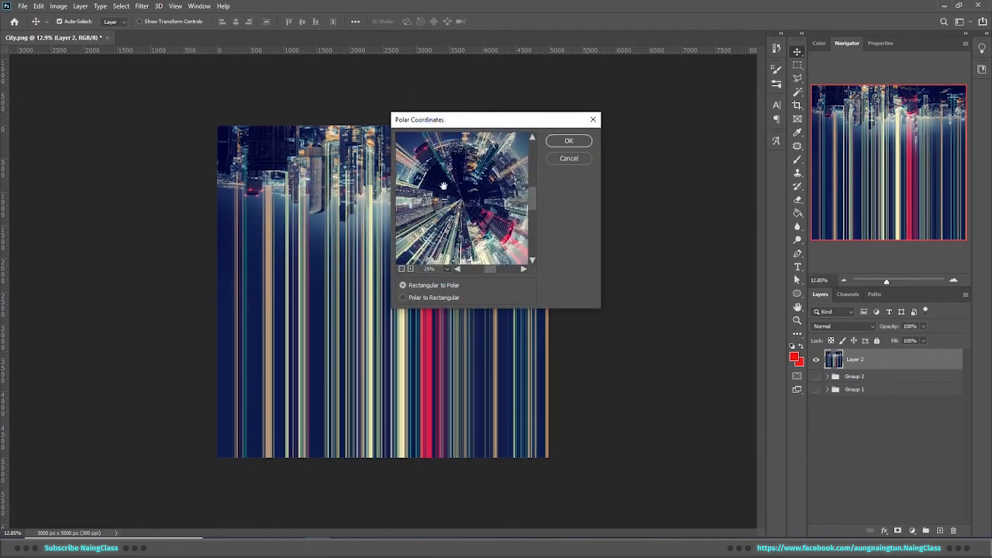
click(568, 140)
Flip the radial streak image on Layer 2 vertically with Free Transform
scroll(542, 258, up, 5)
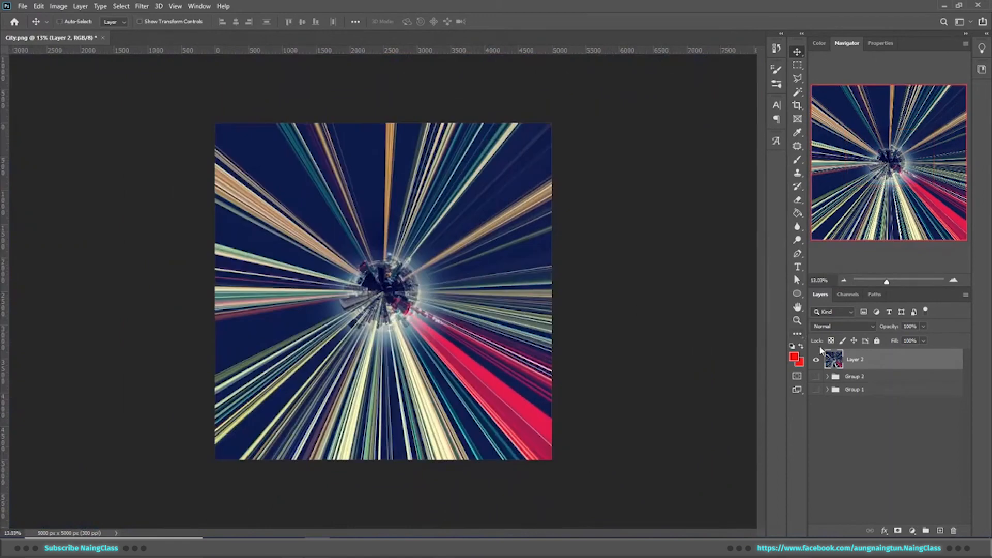
key(ctrl+t)
right_click(515, 333)
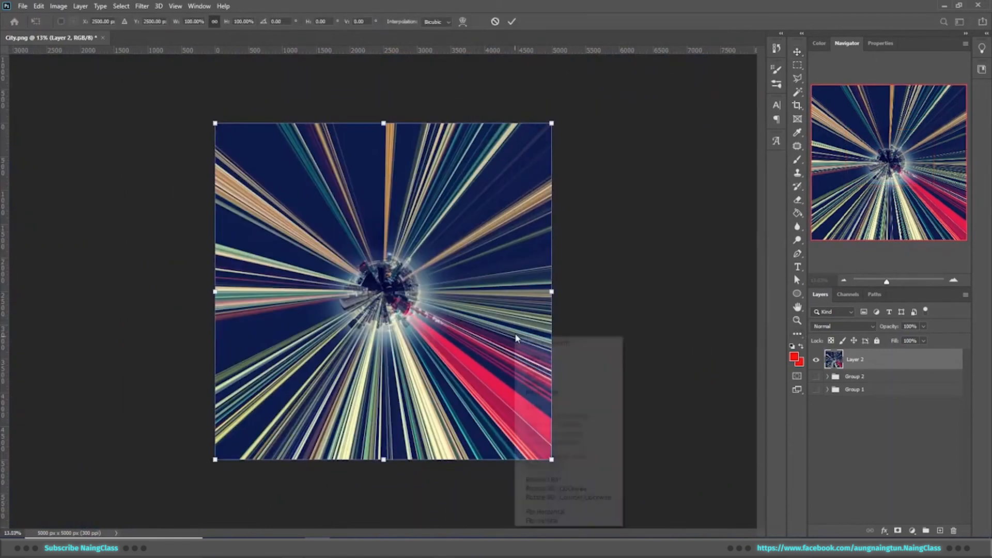
click(556, 522)
key(Return)
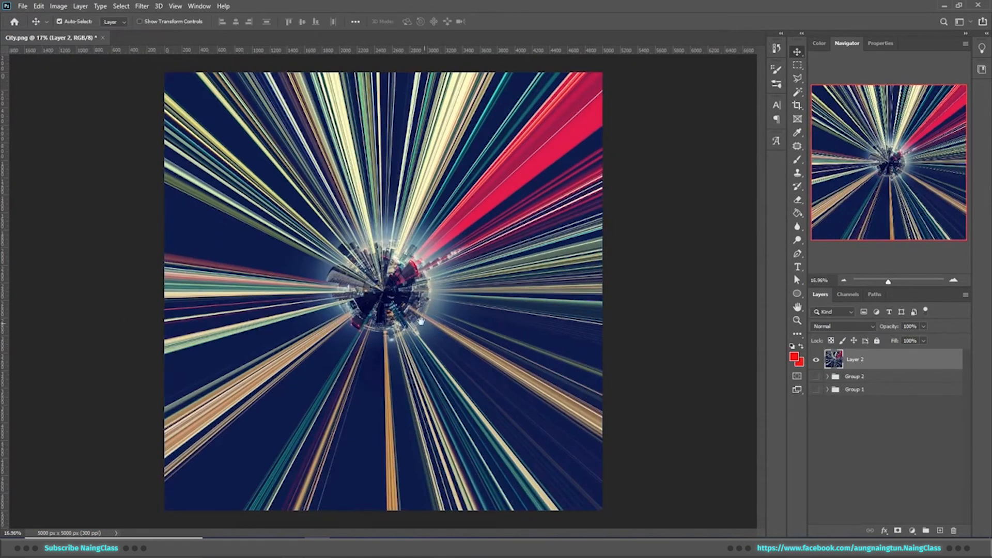
Enlarge Layer 2 proportionally around its centre to about 5772 × 5772 px
scroll(598, 322, down, 2)
key(ctrl+t)
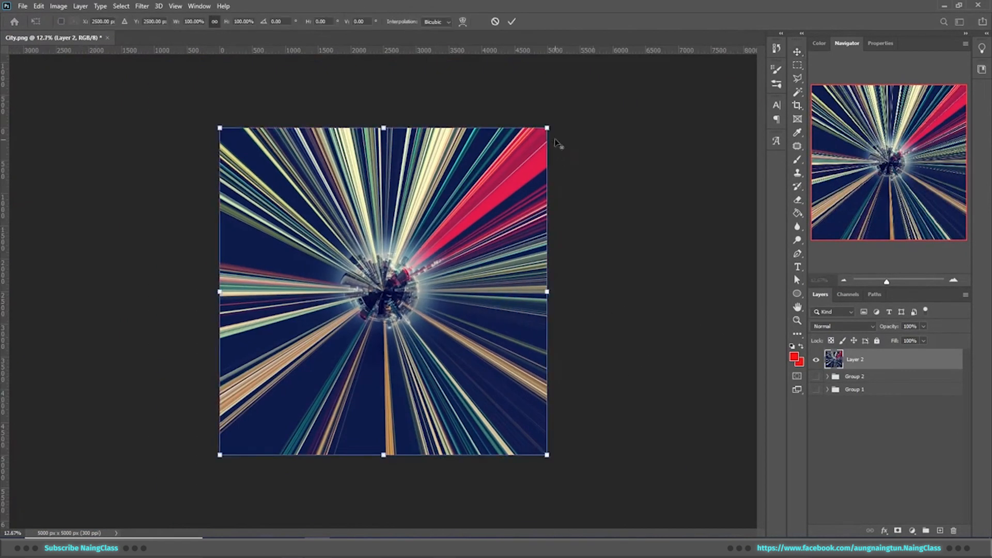
drag(548, 128, 572, 102)
key(Return)
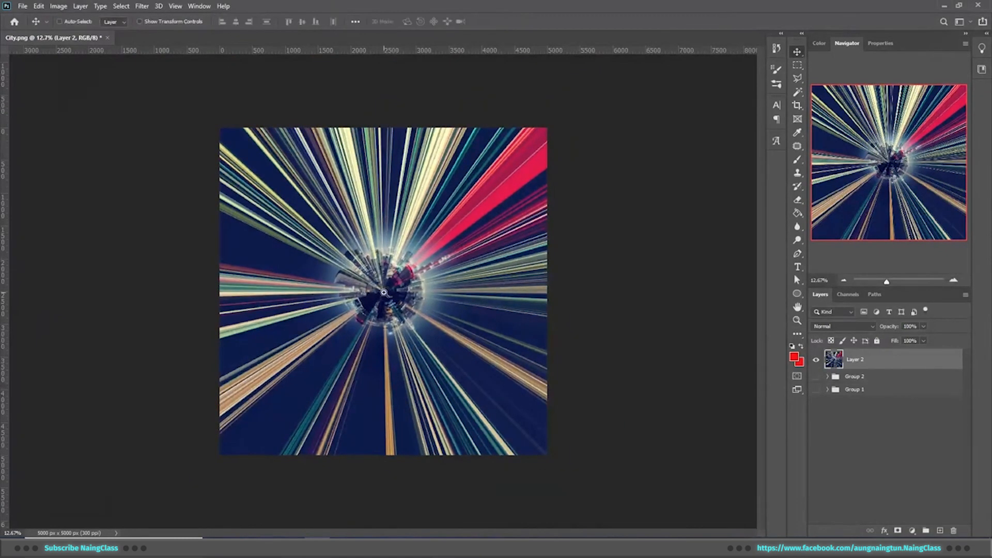
Duplicate Layer 2 and set the copy to Color Dodge with a 70% fill
scroll(377, 305, up, 2)
key(ctrl+j)
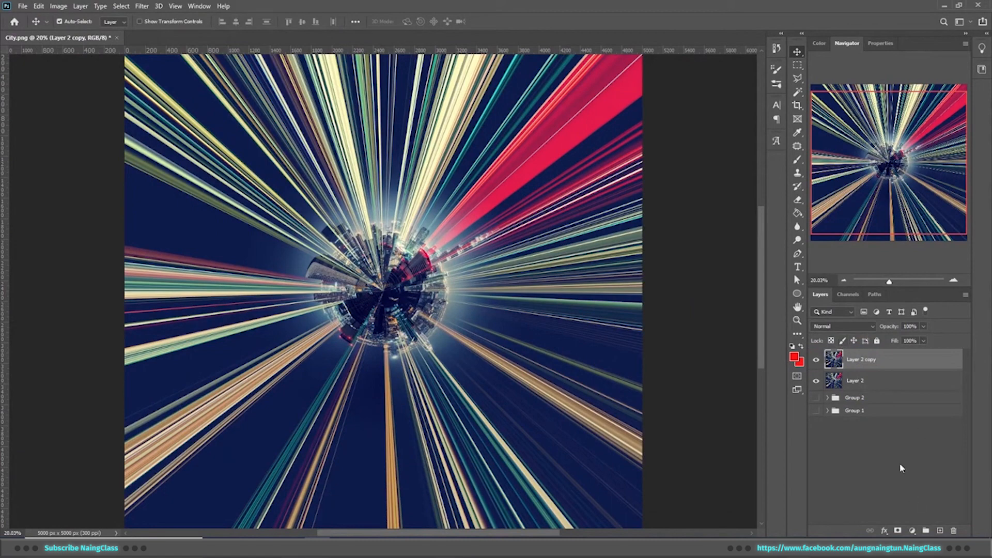
click(853, 326)
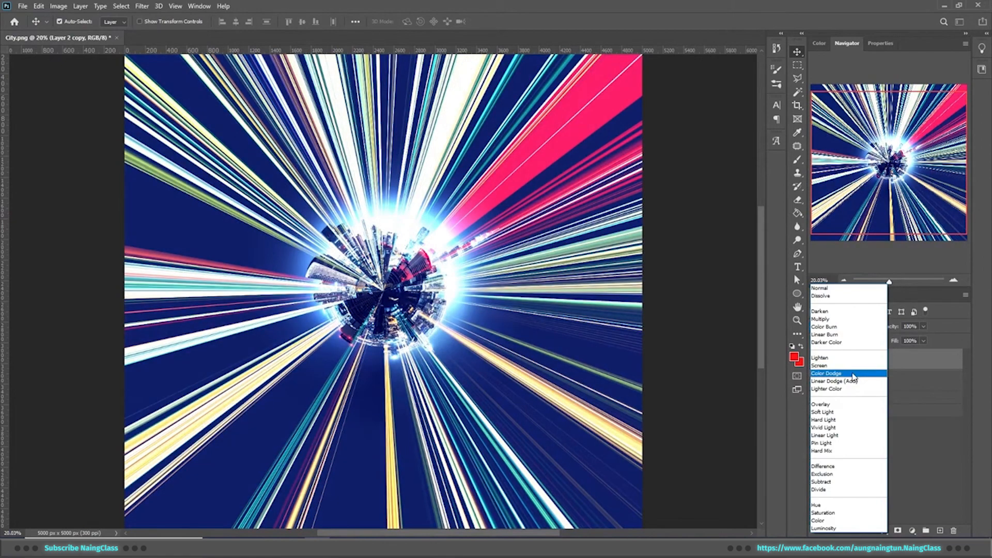
click(852, 375)
text(70)
key(Return)
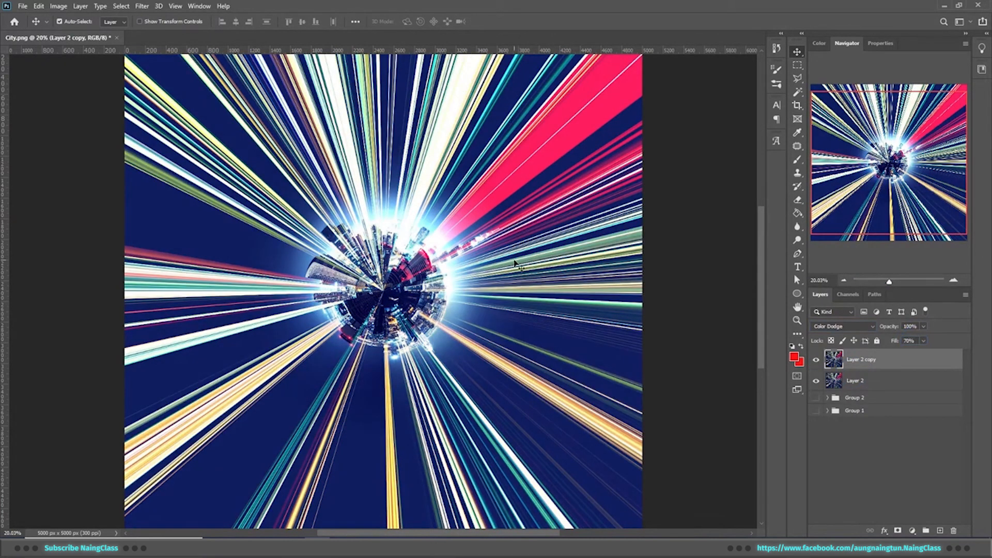
mouse_move(515, 263)
mouse_down()
mouse_move(530, 246)
mouse_move(501, 255)
mouse_up()
Add a Selective Color adjustment with Reds at Cyan +45, Magenta -6, Yellow +18, Black +3, and hide Layer 2 copy
click(912, 532)
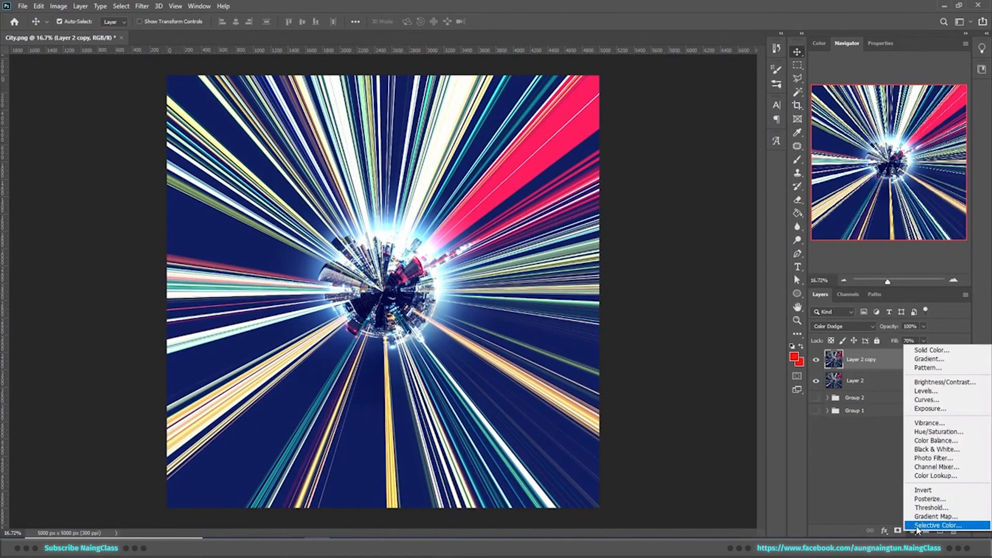
click(931, 533)
drag(886, 111, 884, 172)
click(816, 381)
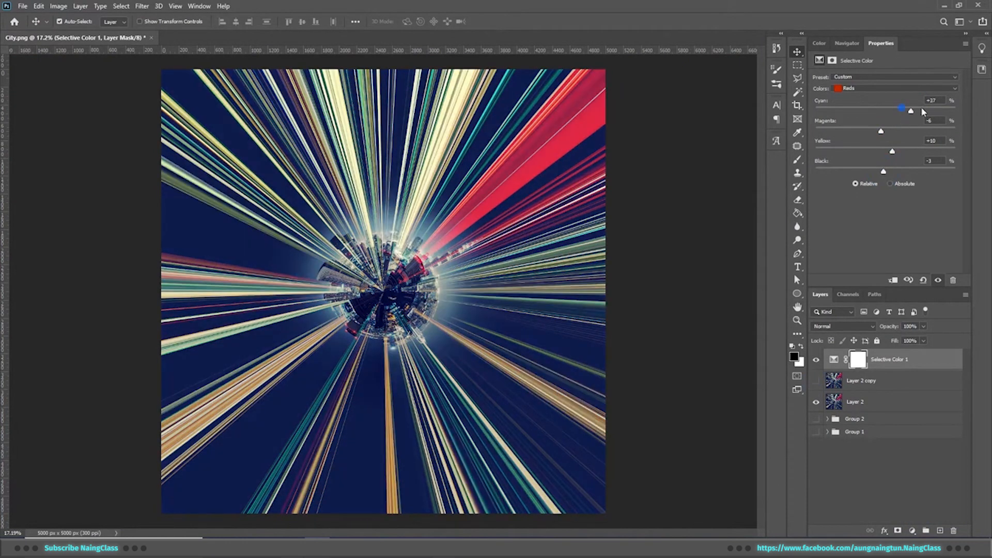
drag(883, 173, 888, 173)
Try a Channel Mixer adjustment layer with the Red output channel at Red -2%, Green +2% and Blue +2%
click(912, 533)
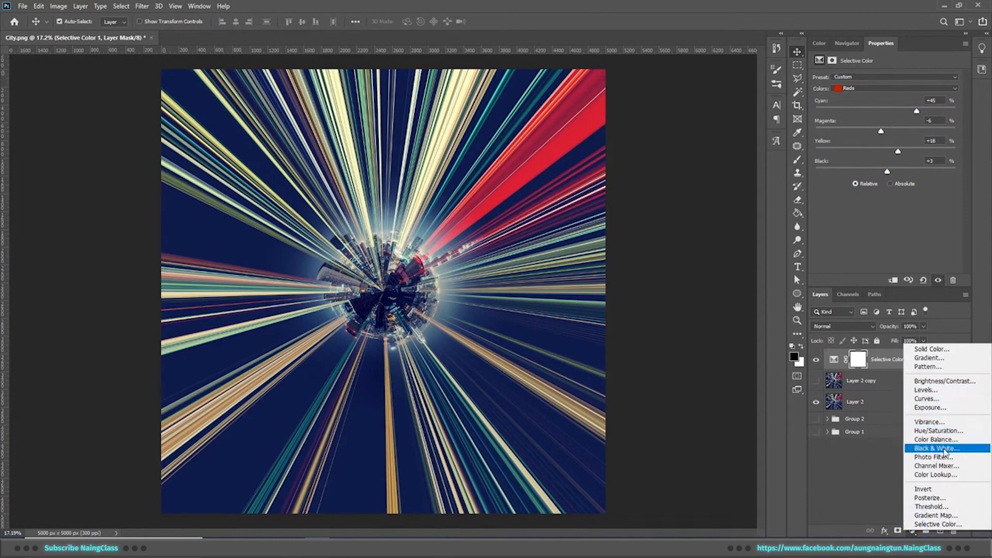
click(944, 465)
drag(920, 127, 886, 169)
Show Layer 2 copy again and delete the Channel Mixer adjustment layer
click(817, 402)
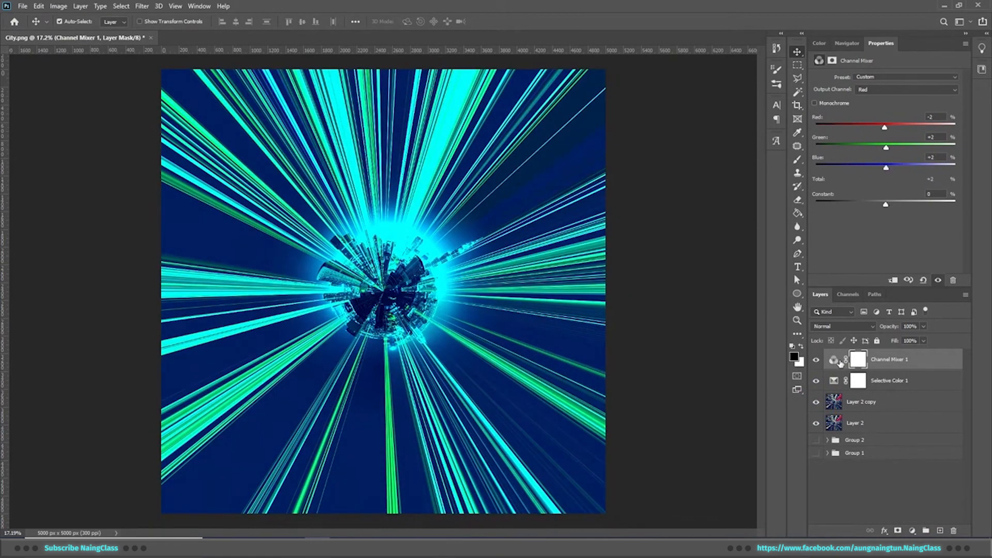
click(817, 360)
click(817, 360)
click(889, 366)
key(Delete)
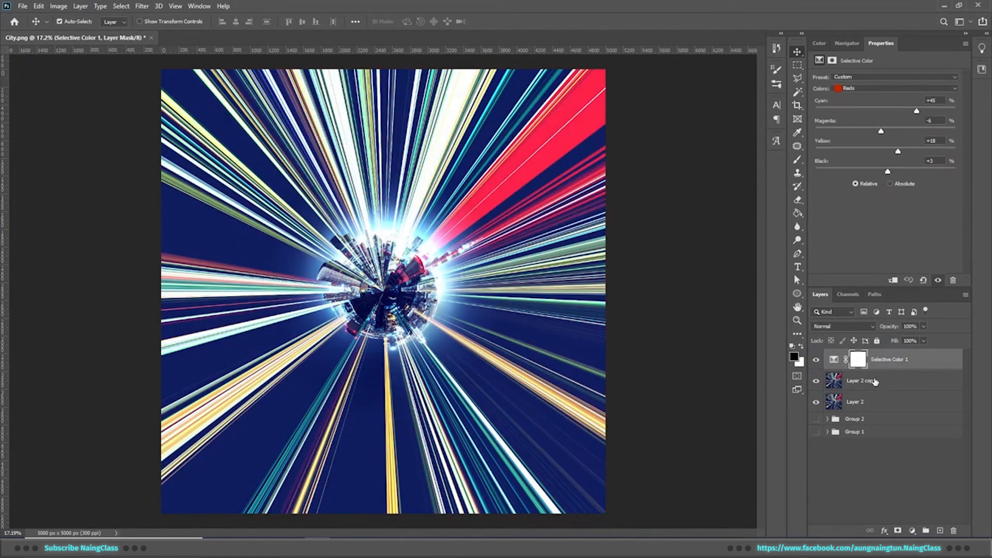
Change the blend mode of Layer 2 copy to Screen
click(874, 381)
click(866, 328)
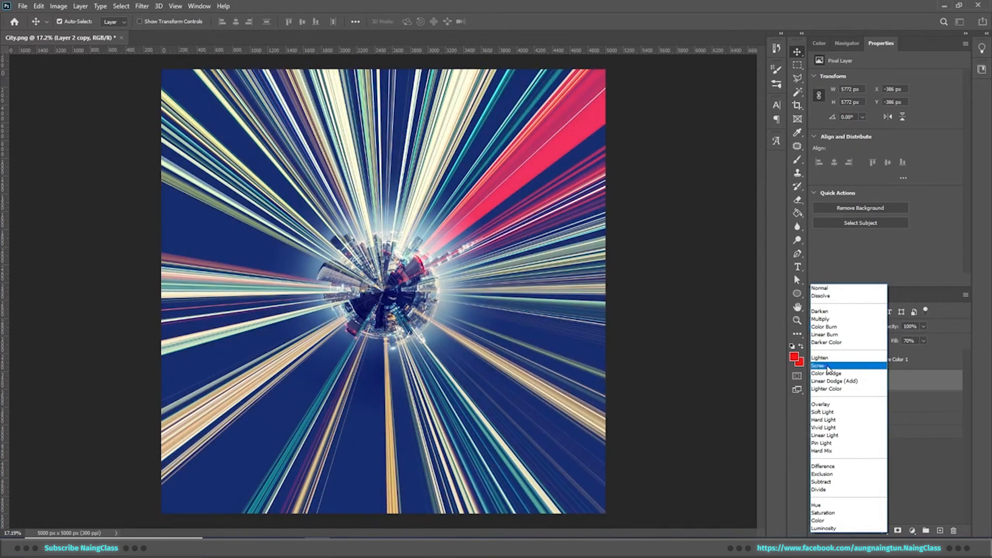
click(828, 366)
scroll(381, 293, up, 5)
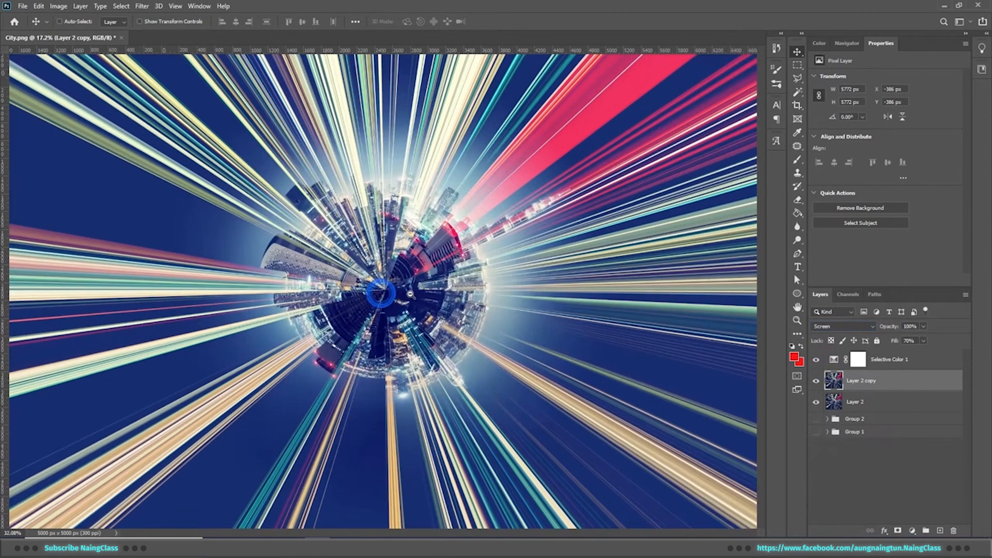
scroll(382, 294, down, 5)
Stamp the visible composite onto a new layer above Selective Color 1 and apply High Pass with a 7-pixel radius
click(903, 359)
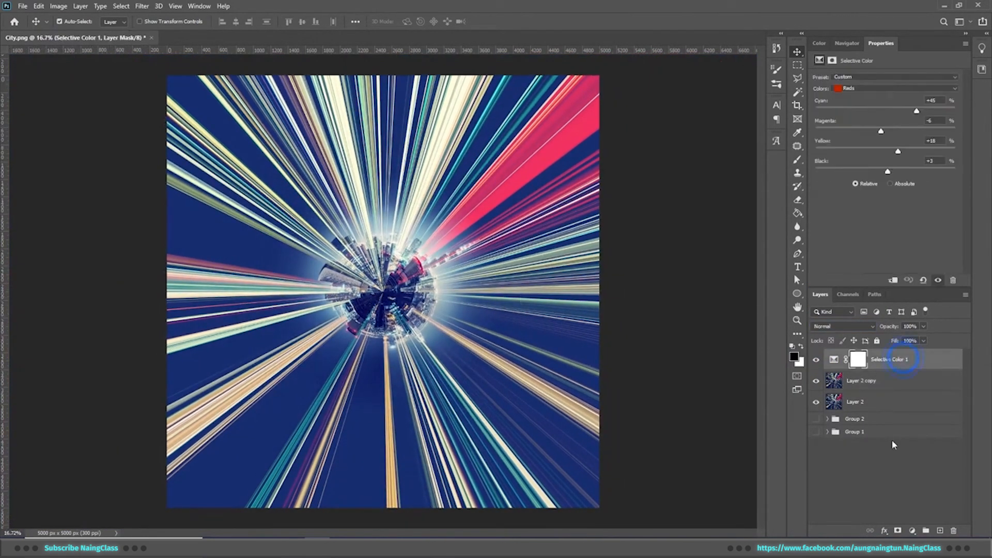
key(ctrl+shift+alt+e)
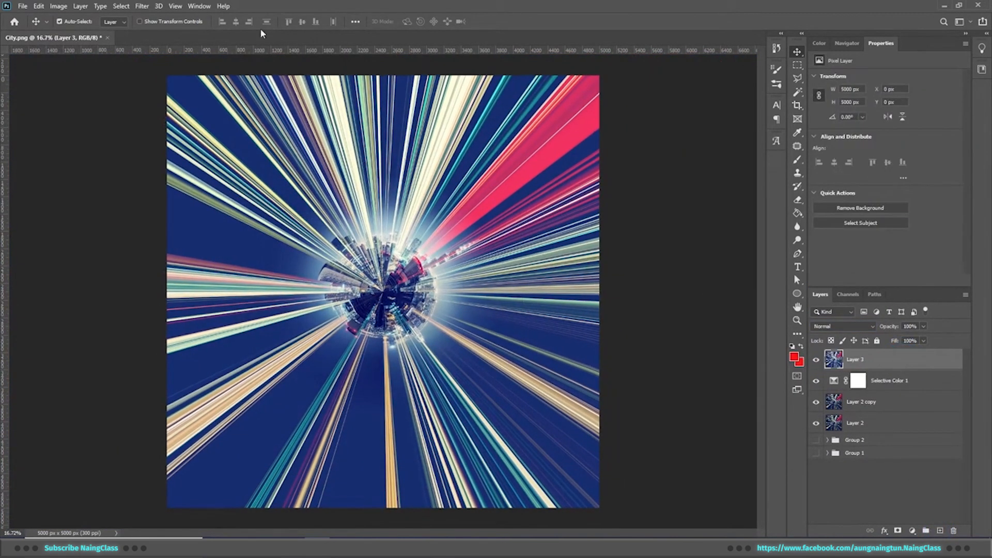
click(142, 5)
mouse_move(202, 218)
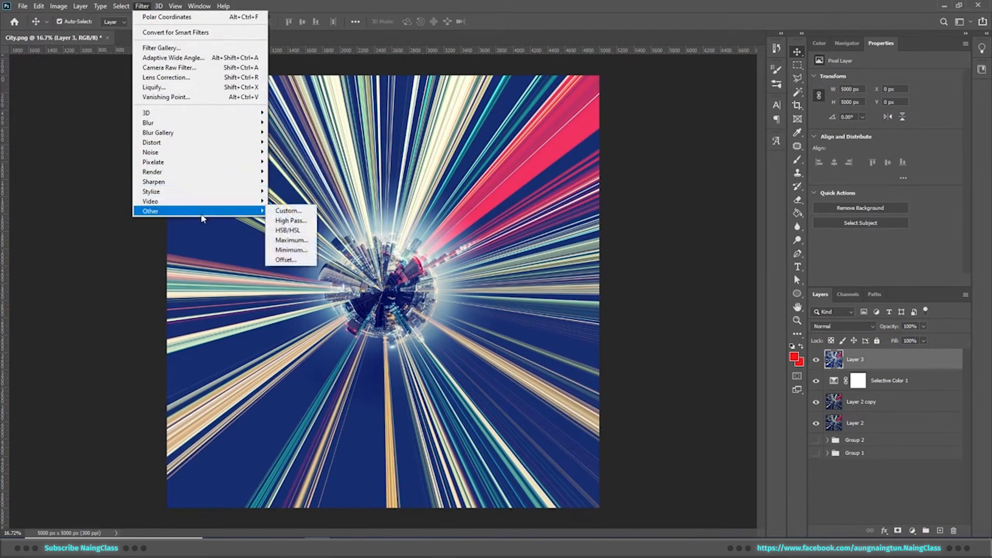
click(289, 221)
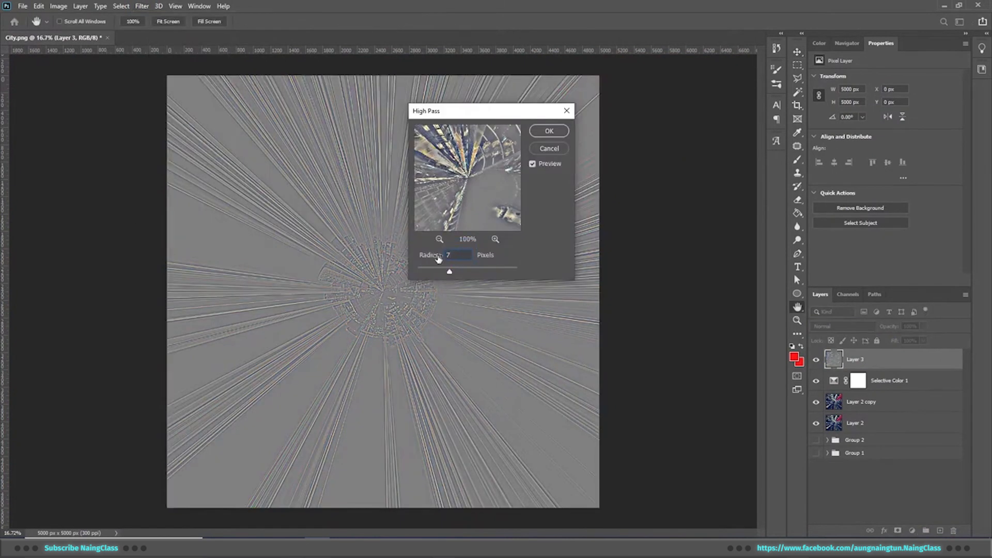
click(550, 132)
Set the High Pass layer to Soft Light and compare the image with and without its sharpening
click(842, 326)
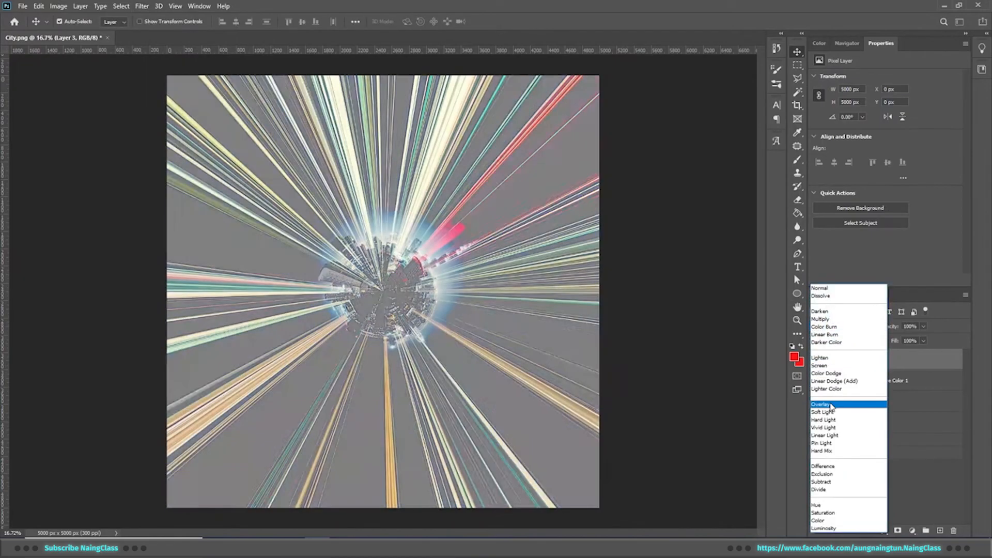
click(831, 412)
scroll(480, 354, up, 10)
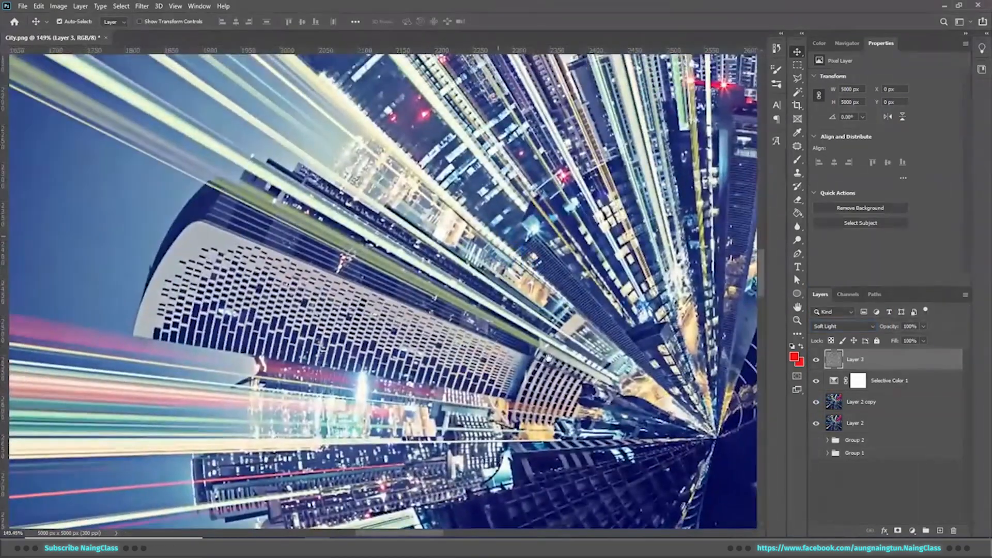
scroll(555, 346, down, 3)
click(819, 363)
click(819, 363)
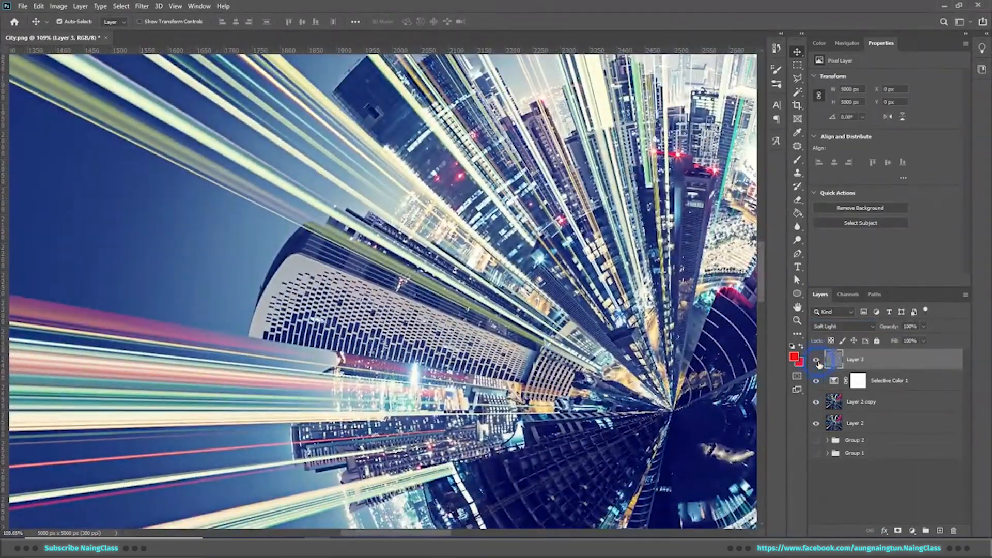
scroll(588, 330, down, 4)
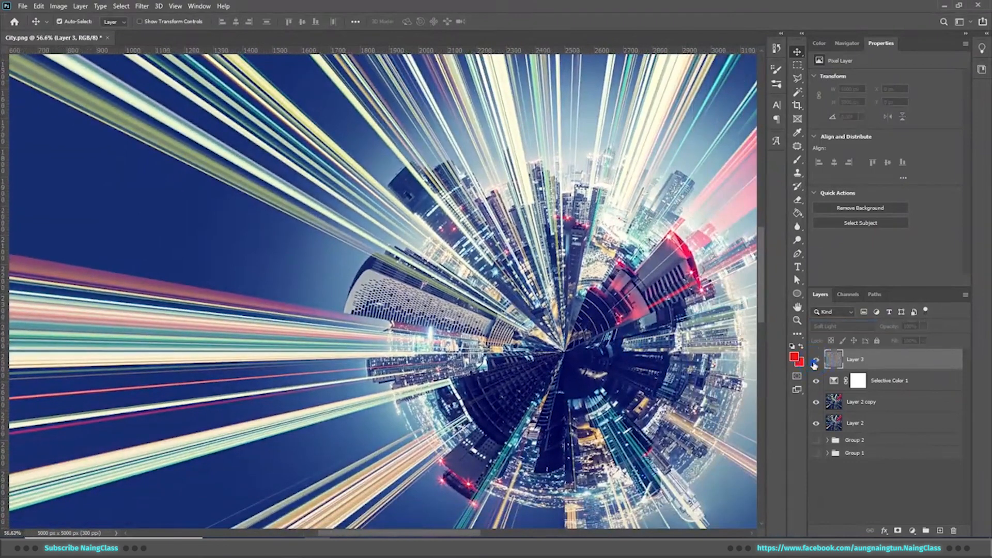
Set the fill of Layer 2 copy to 100% and convert the layer to a smart object
click(860, 402)
right_click(866, 402)
click(777, 246)
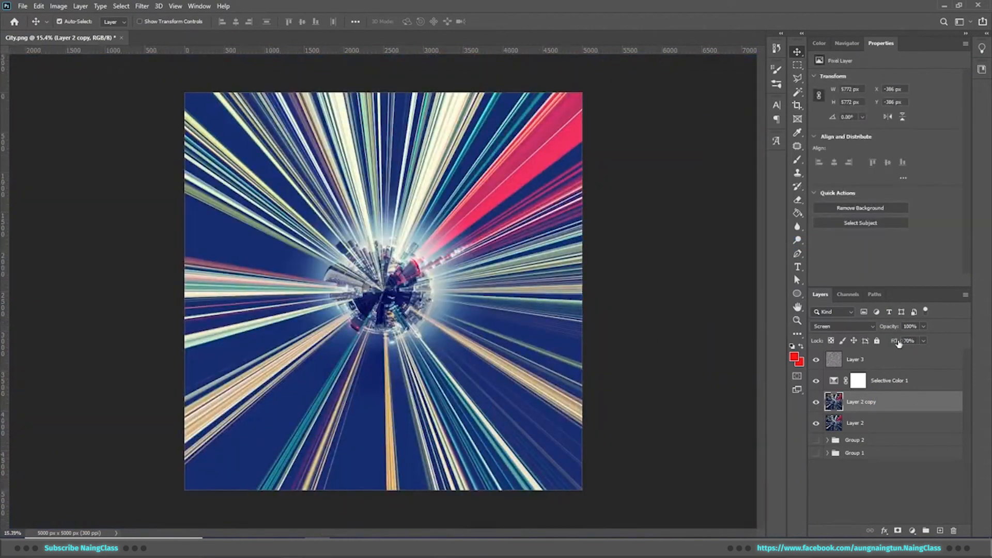
right_click(878, 402)
click(760, 246)
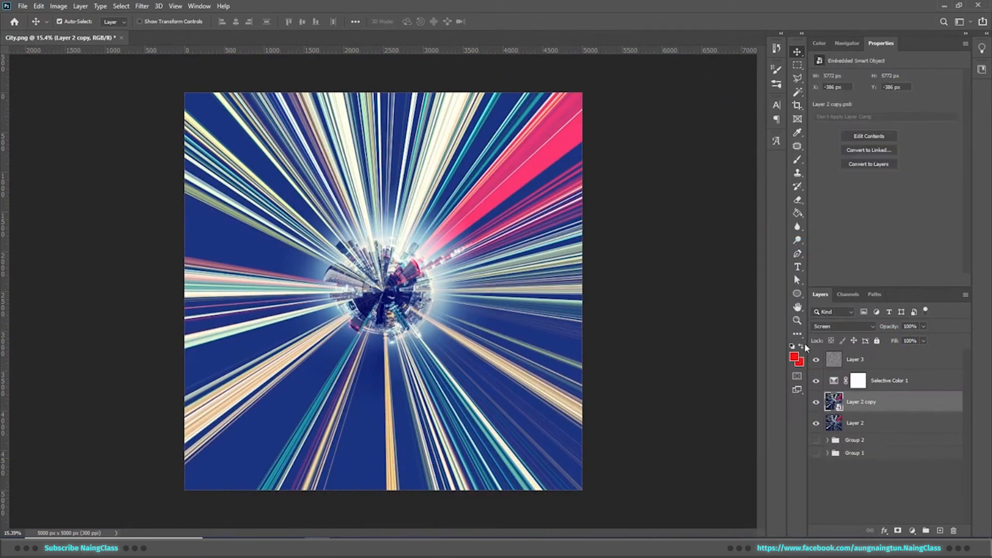
Apply a Radial Blur of amount 10, Spin, Good quality to Layer 2 copy, and compare the image with and without it
click(142, 5)
mouse_move(207, 123)
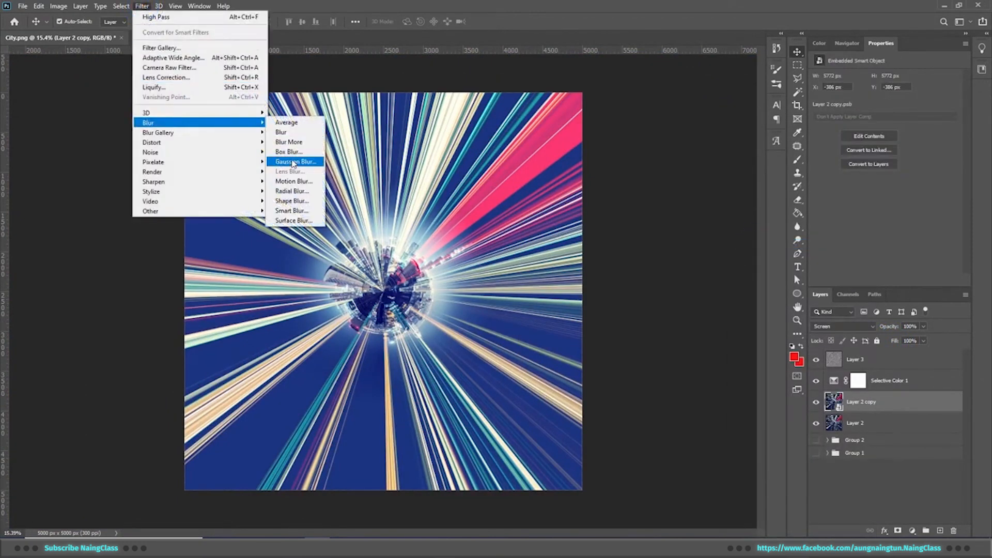
click(292, 192)
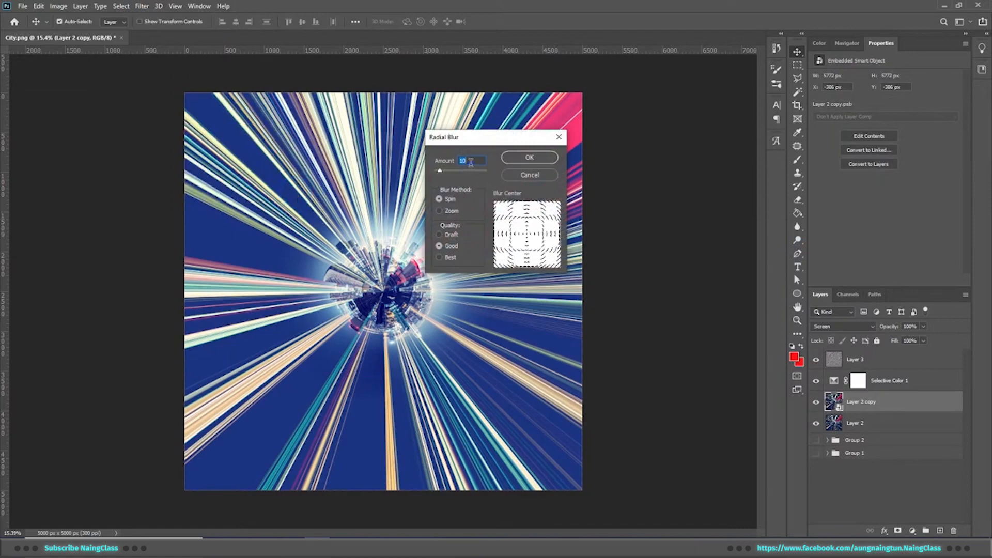
click(530, 157)
scroll(476, 293, up, 5)
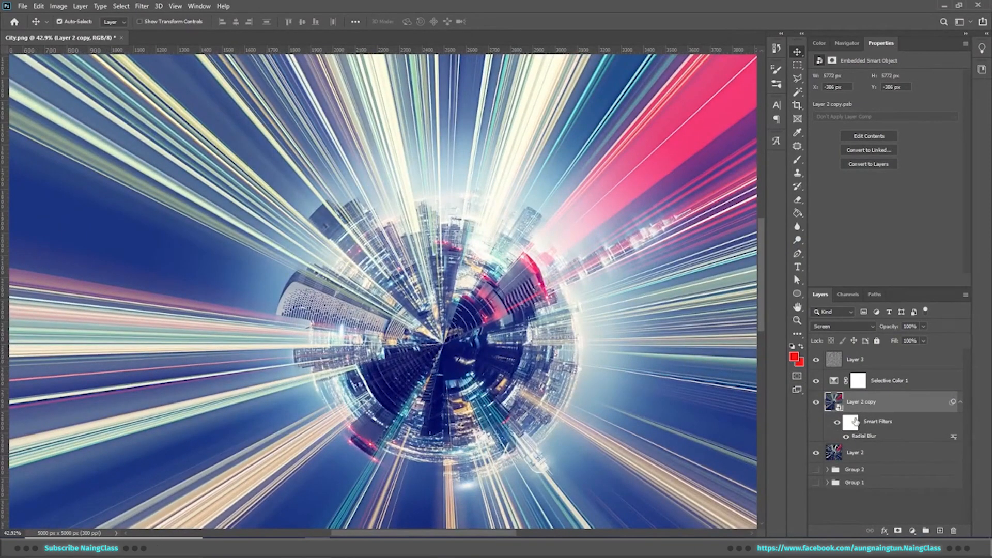
click(838, 424)
click(837, 423)
Apply a Gaussian Blur with a 7-pixel radius to Layer 2 copy
scroll(558, 336, down, 5)
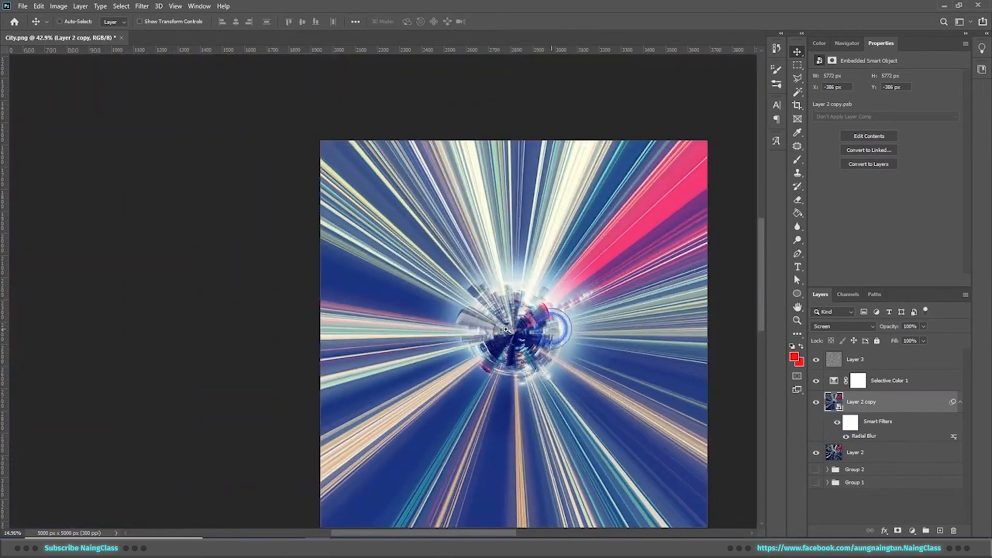
key(ctrl+0)
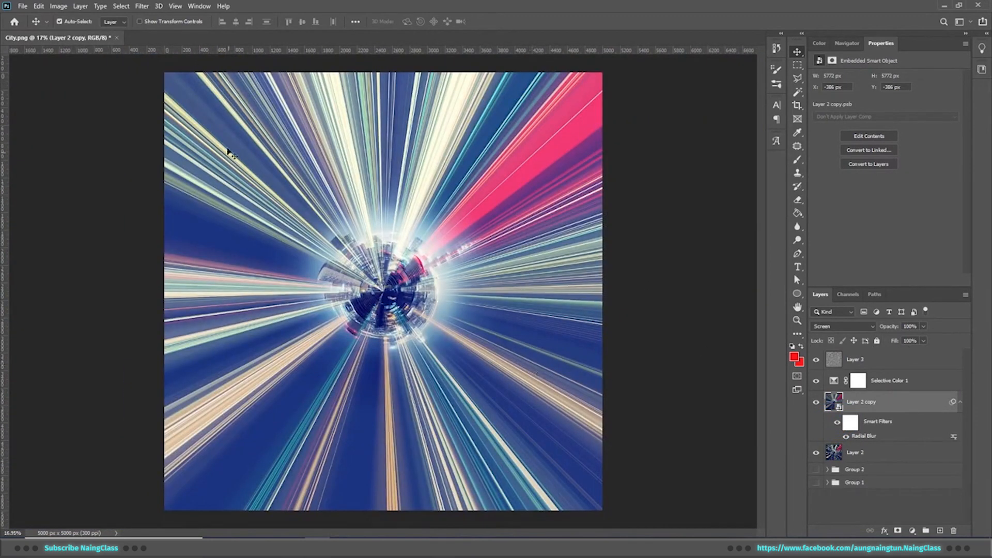
click(142, 6)
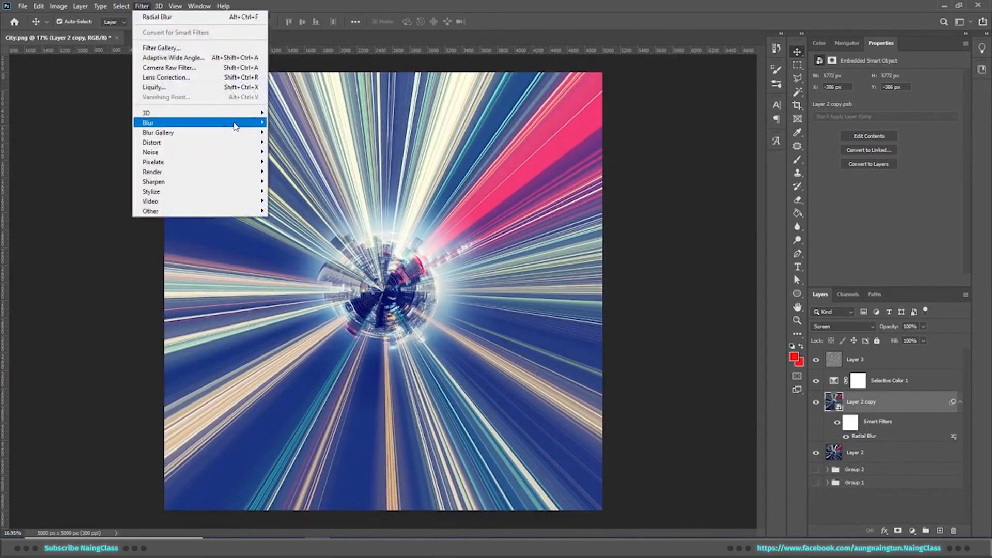
mouse_move(155, 123)
click(295, 161)
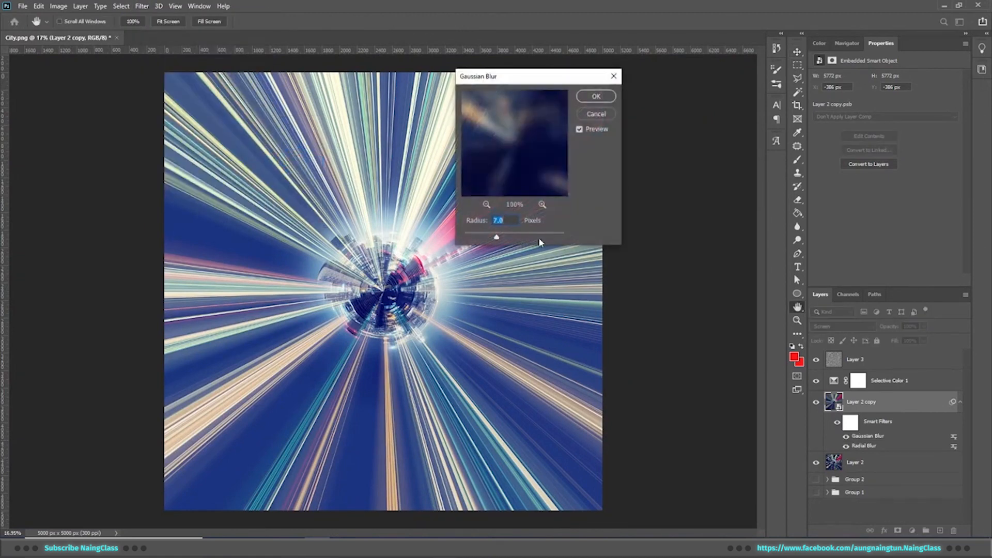
click(596, 96)
Set the fill of Layer 2 copy to 70% and compare the image with and without the layer
scroll(408, 321, up, 3)
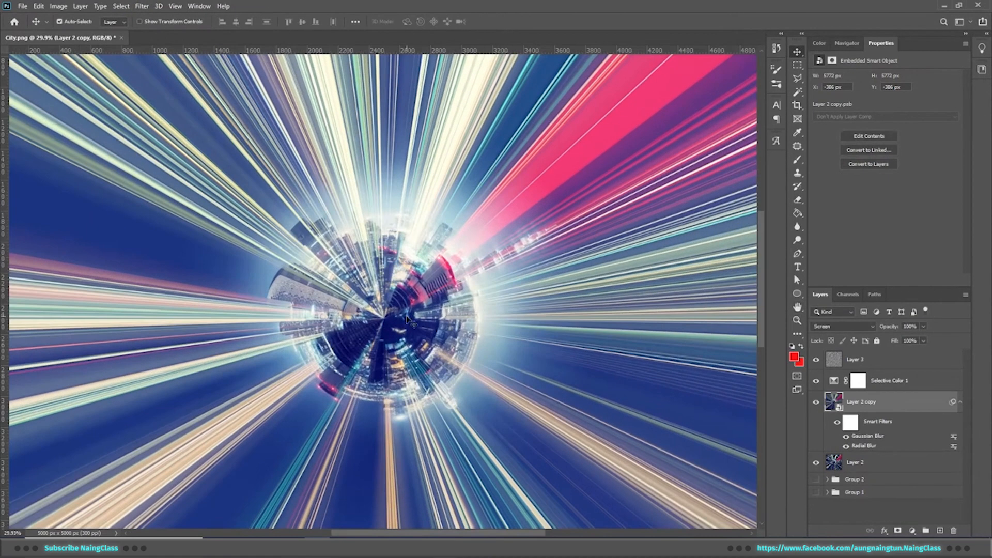
text(70)
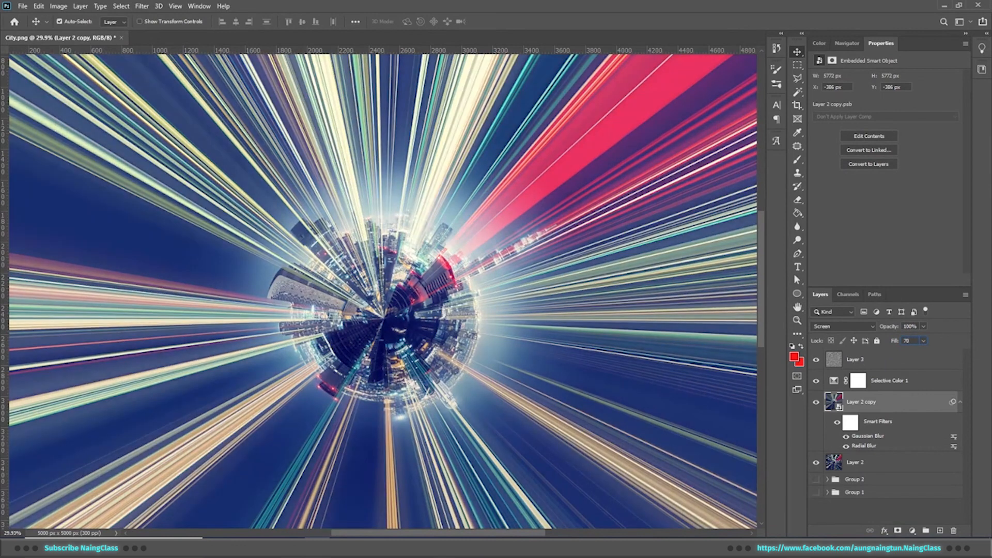
key(ctrl+0)
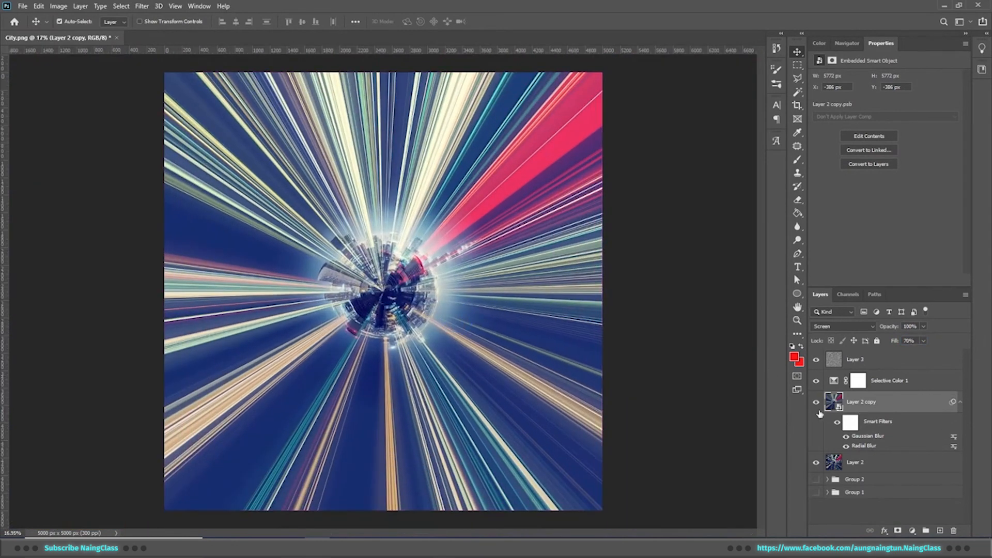
click(817, 403)
click(816, 403)
Compare the image with and without the Radial Blur smart filter and review its settings, keeping the amount at 10
click(846, 446)
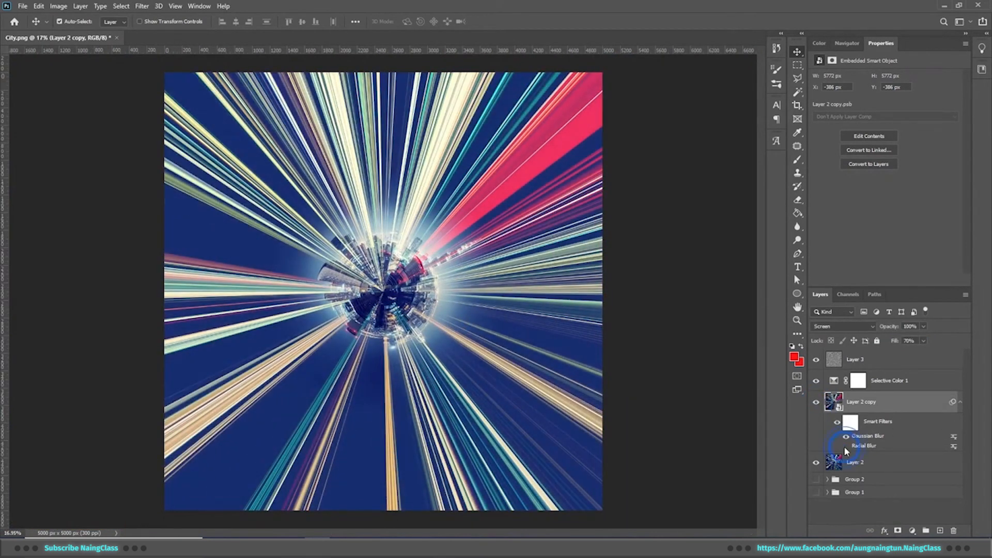
click(846, 446)
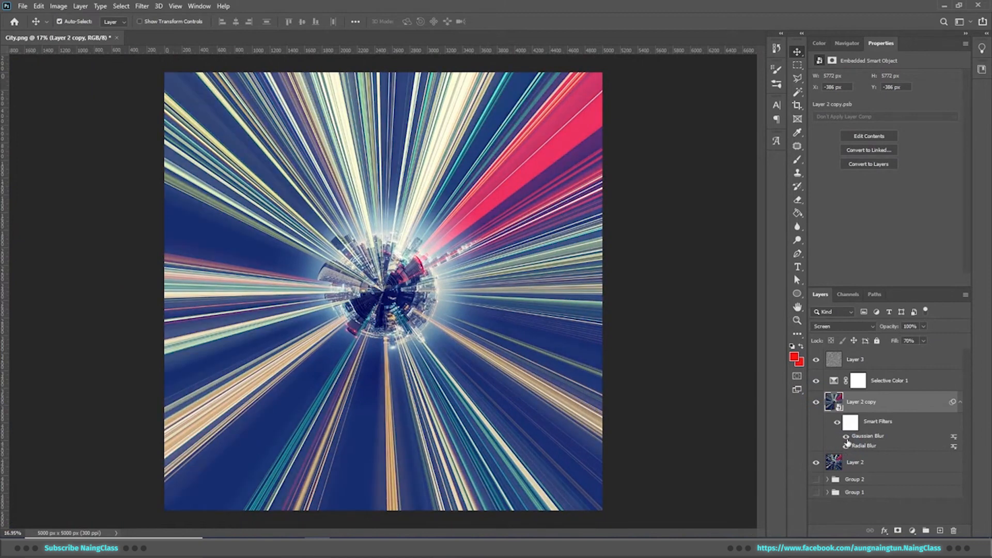
double_click(862, 448)
click(493, 209)
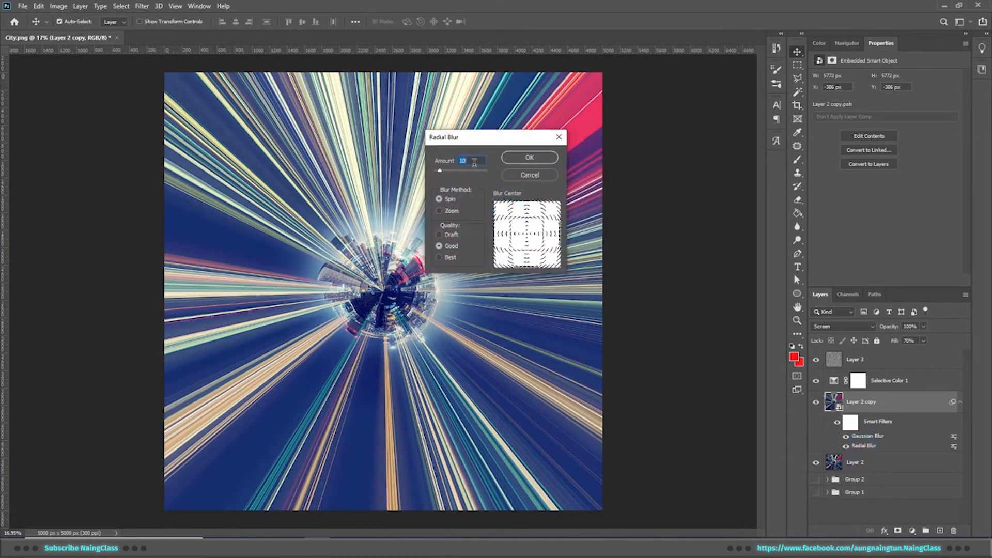
key(Return)
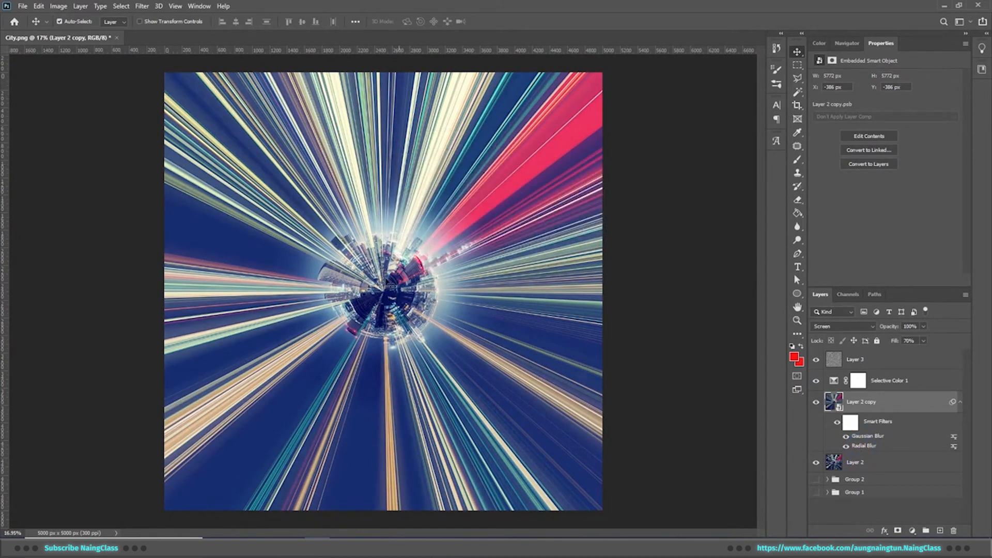
drag(386, 258, 489, 292)
key(ctrl+0)
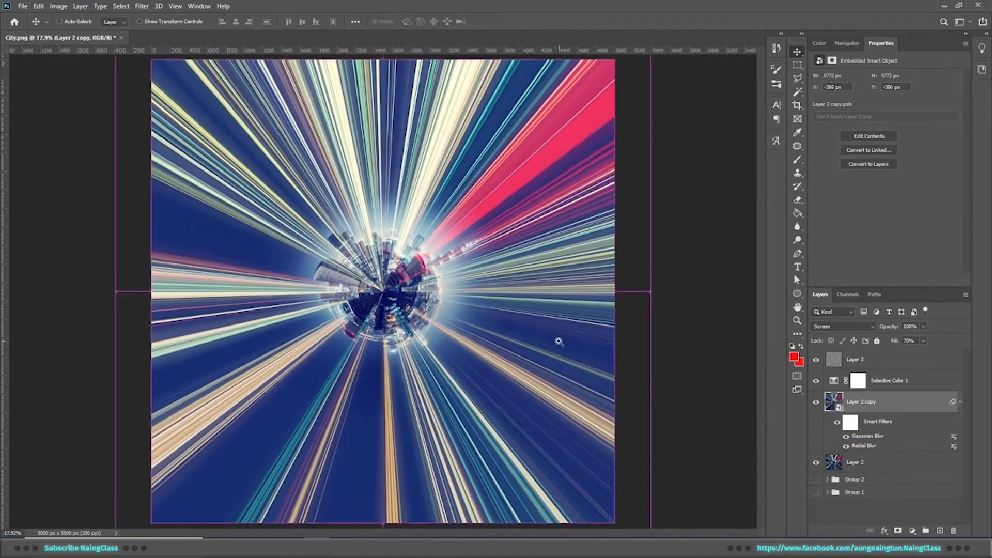
drag(558, 342, 549, 357)
drag(489, 291, 527, 294)
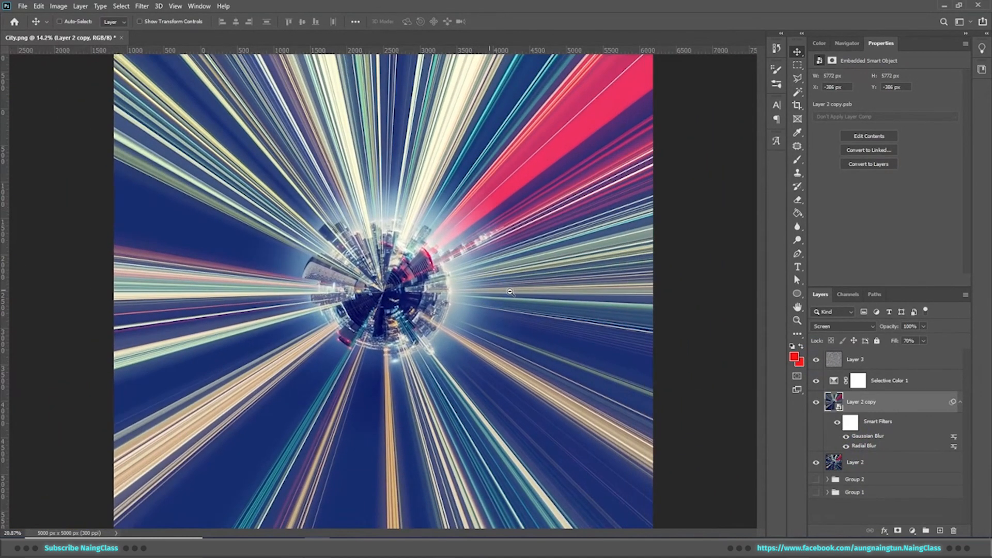
key(ctrl+0)
Add a Levels adjustment above Layer 2 copy with black input 41 and midtone 1.02, and compare the image with and without it
click(913, 531)
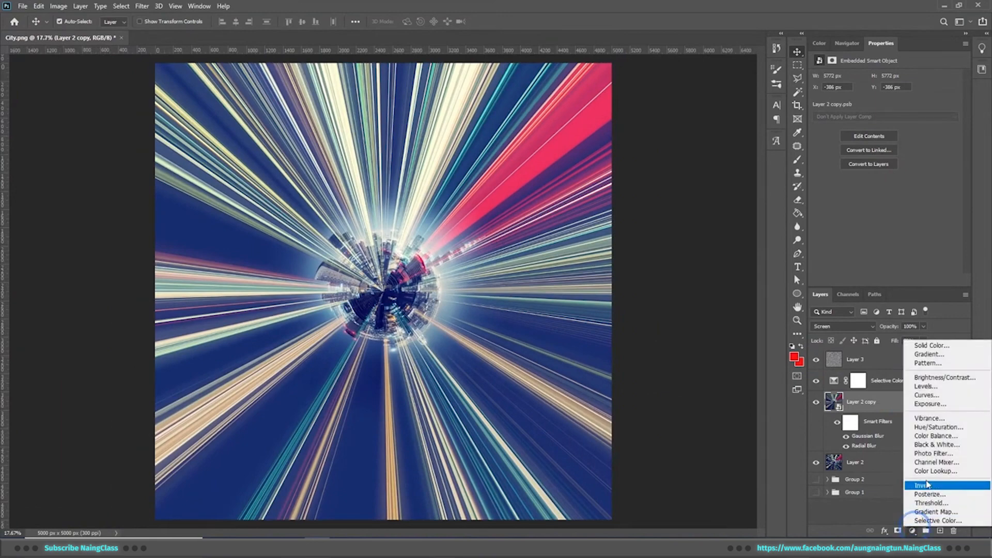
click(923, 386)
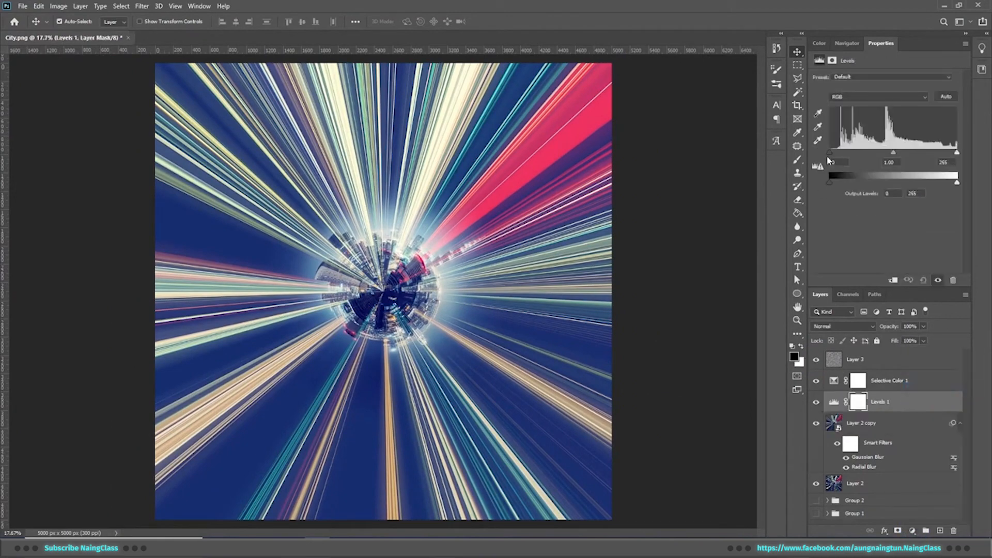
drag(829, 154, 850, 154)
click(817, 401)
click(817, 401)
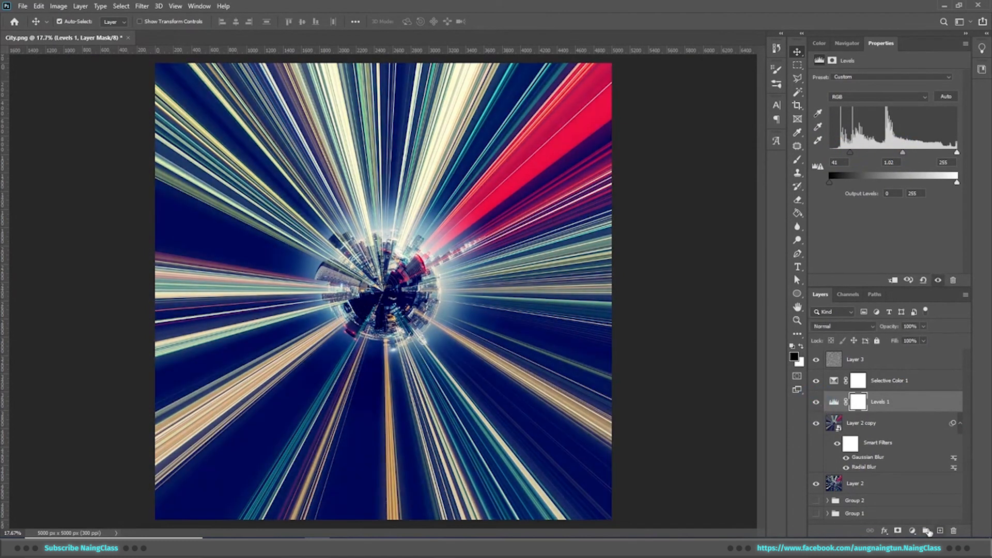
Add a Hue/Saturation adjustment above Levels 1 with Saturation -15 and compare the image with and without it
click(912, 531)
click(931, 427)
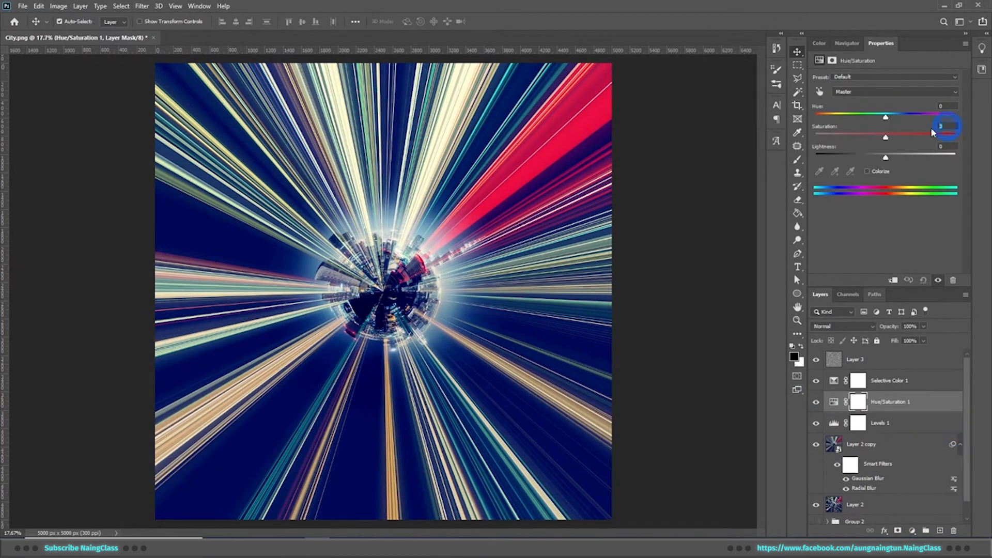
text(-15)
key(Return)
click(817, 404)
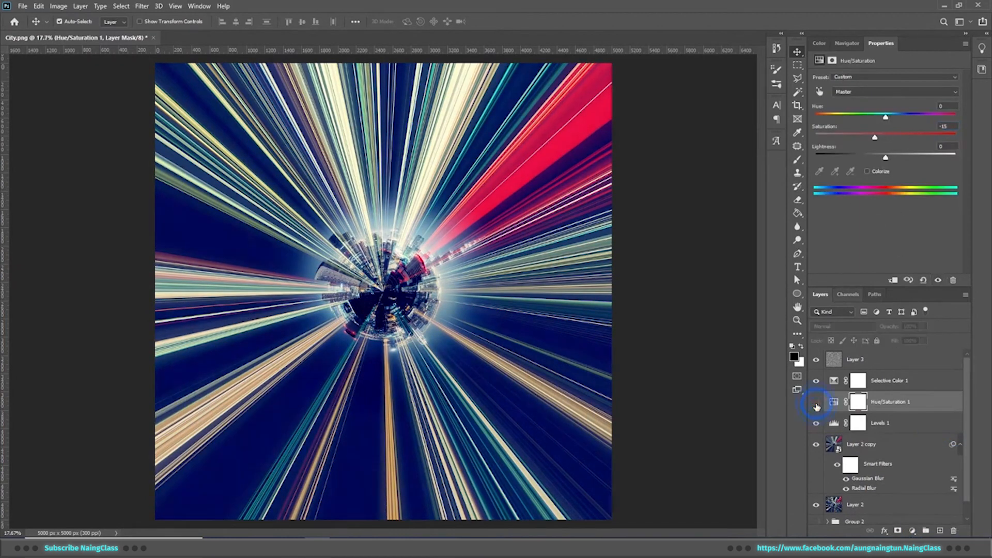
click(816, 407)
Collapse the smart filters of Layer 2 copy and group all layers from Layer 2 up to Layer 3
drag(618, 271, 528, 339)
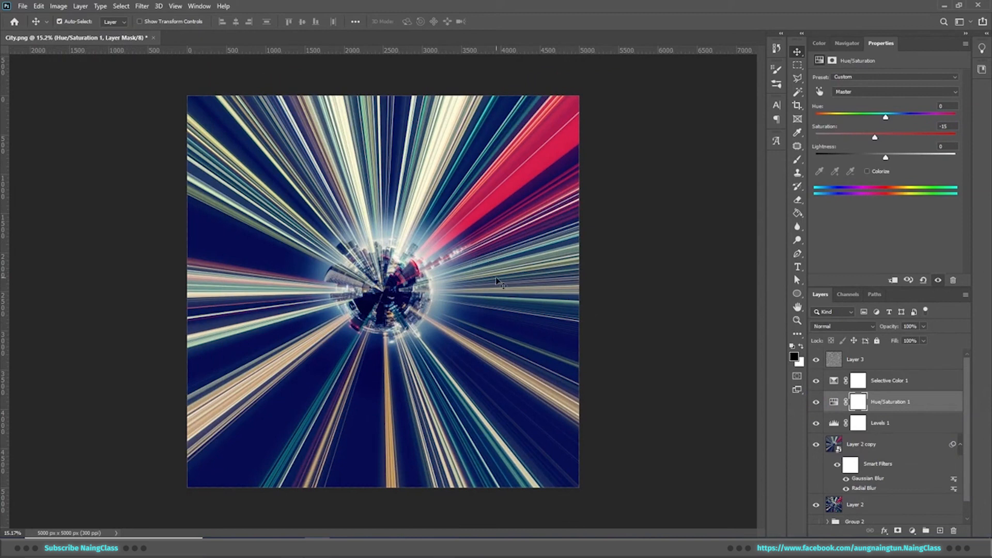
scroll(874, 424, down, 1)
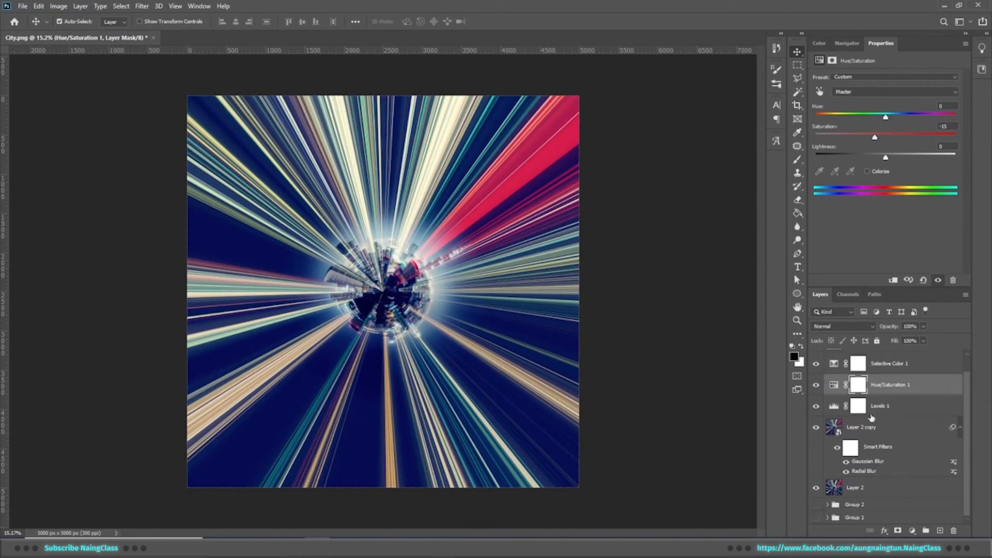
click(960, 429)
click(884, 470)
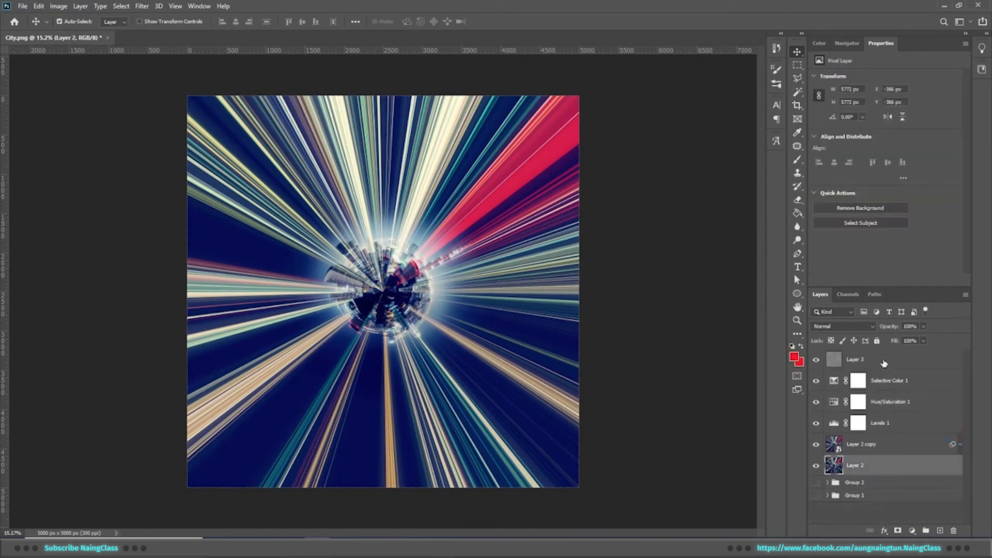
shift+click(879, 360)
key(ctrl+g)
Draw a circle about 2905 px in diameter around the tiny planet with the Ellipse tool
right_click(796, 293)
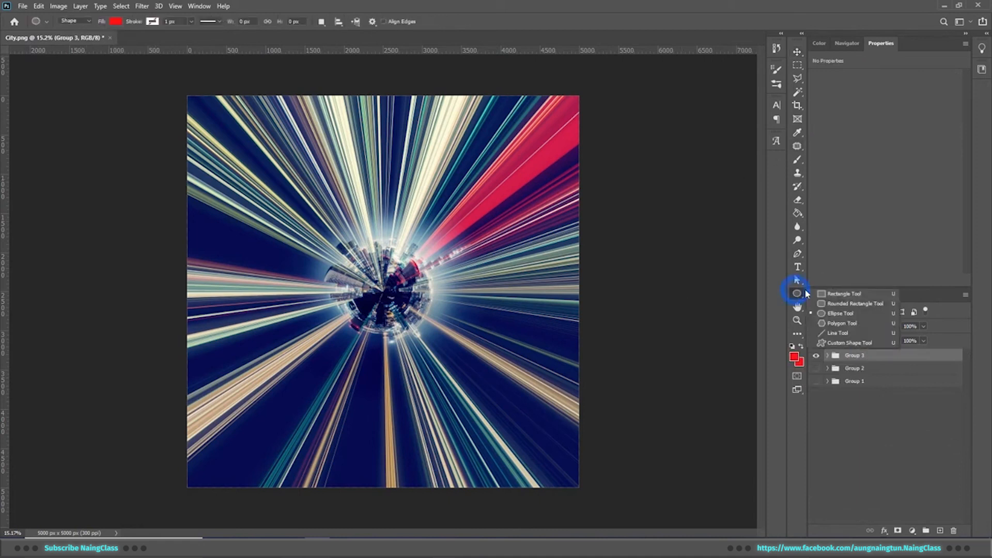
click(842, 316)
mouse_move(298, 212)
mouse_down()
mouse_move(430, 392)
mouse_move(497, 421)
mouse_up()
Remove the circle's fill and give it a 5 px red stroke
key(a)
click(156, 21)
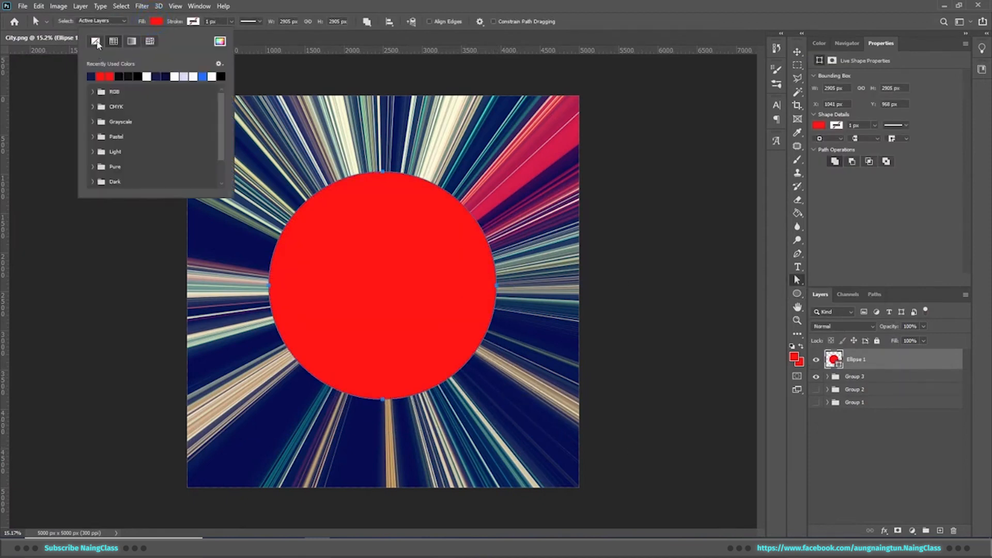
click(95, 41)
click(193, 21)
click(137, 76)
click(213, 22)
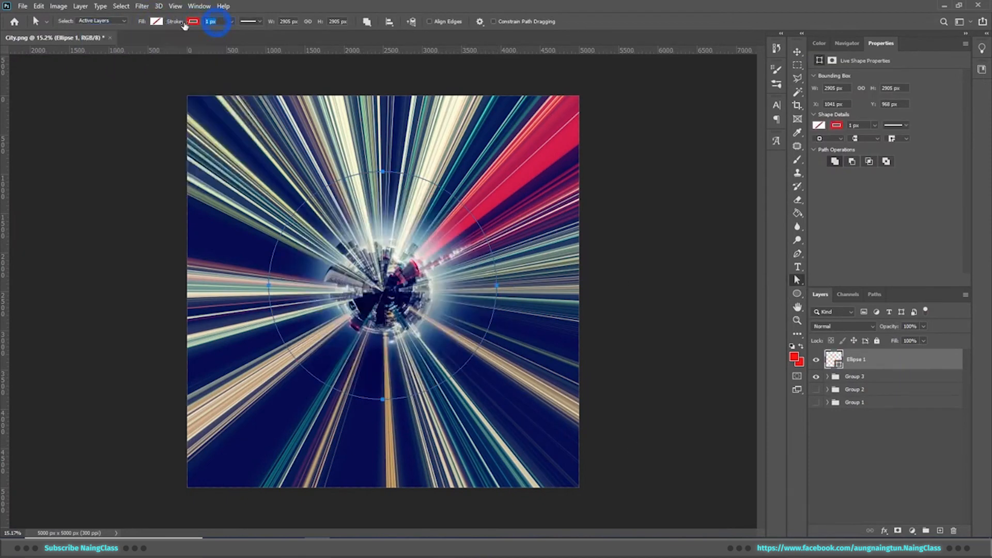
scroll(383, 208, up, 3)
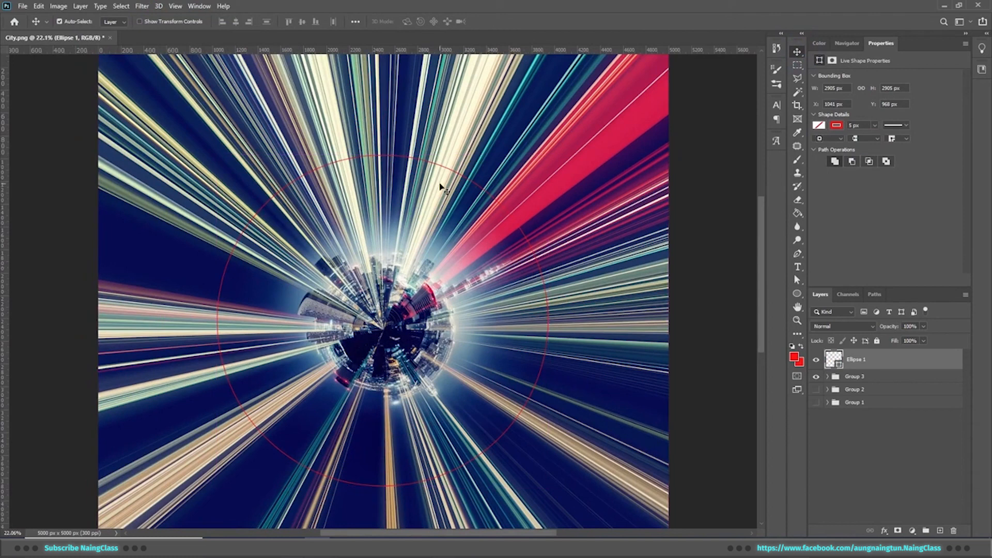
Add the text "UP SIDE DOWN" along the upper arc of the circle, in white 75 pt Arial Black
key(t)
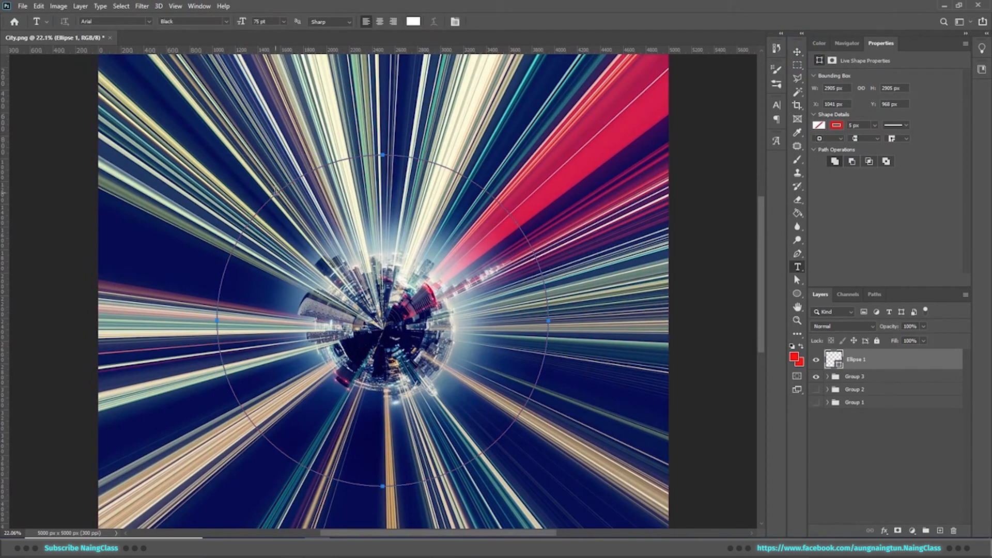
click(278, 194)
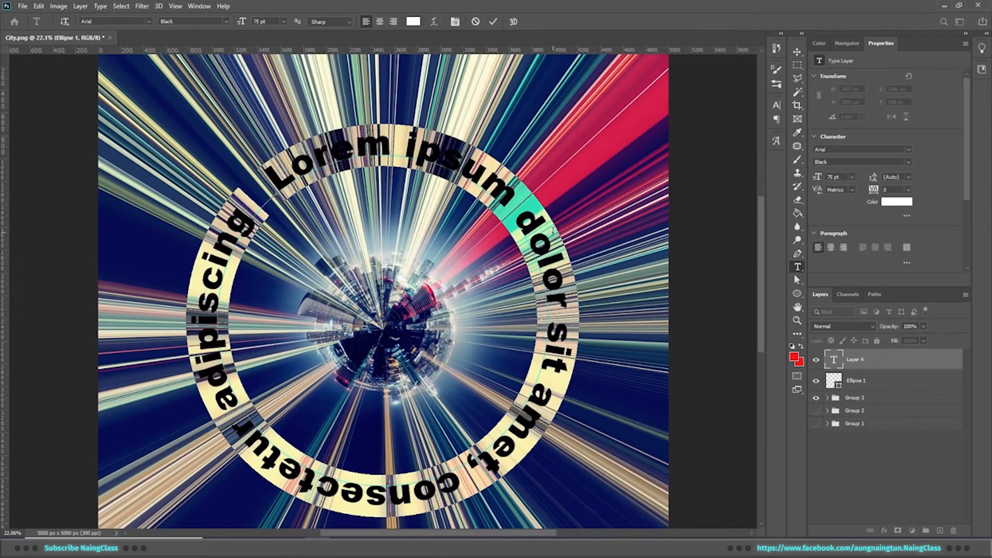
text(UP SI)
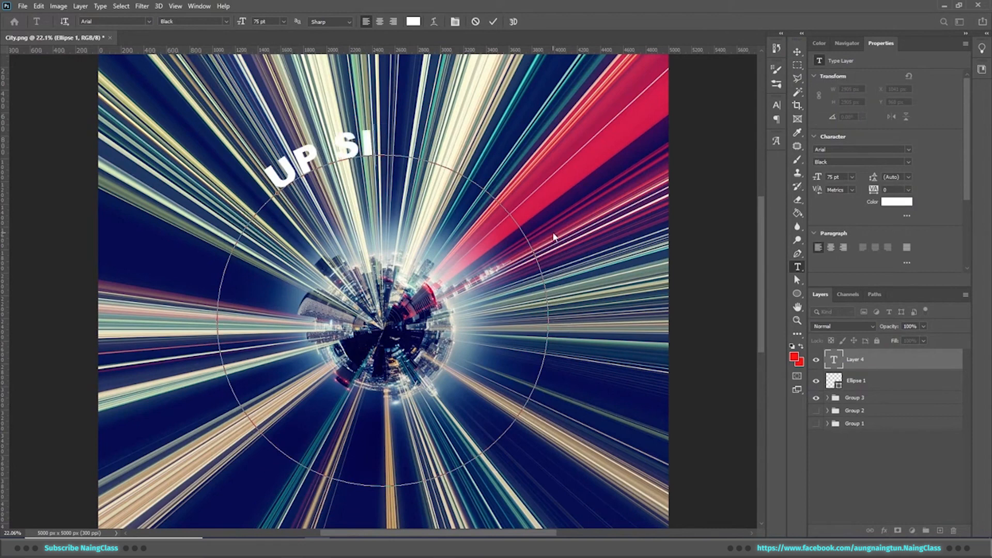
text(DE DOWN)
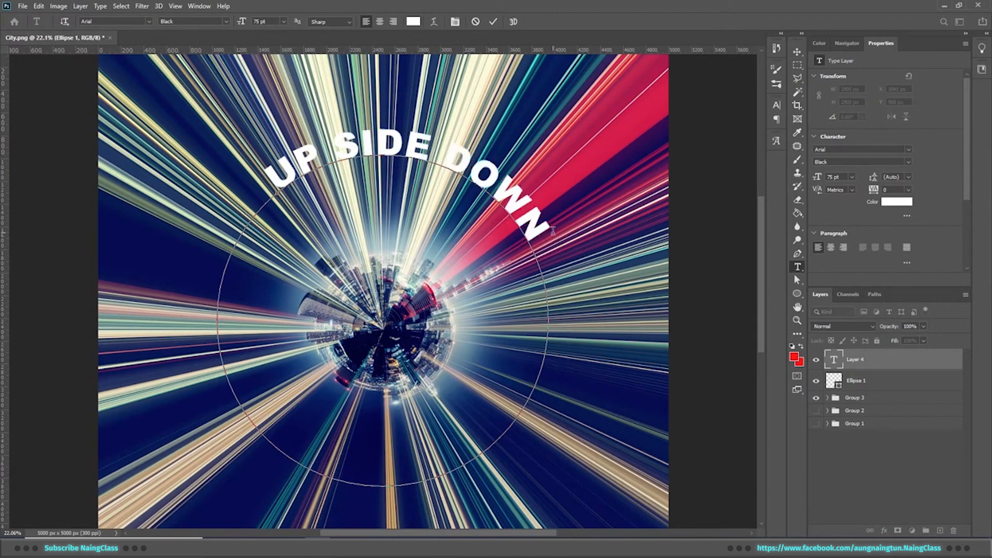
Rotate the curved text counter-clockwise around the circle and place a horizontal guide across the lower ends of the lettering
key(ctrl)
drag(573, 152, 551, 119)
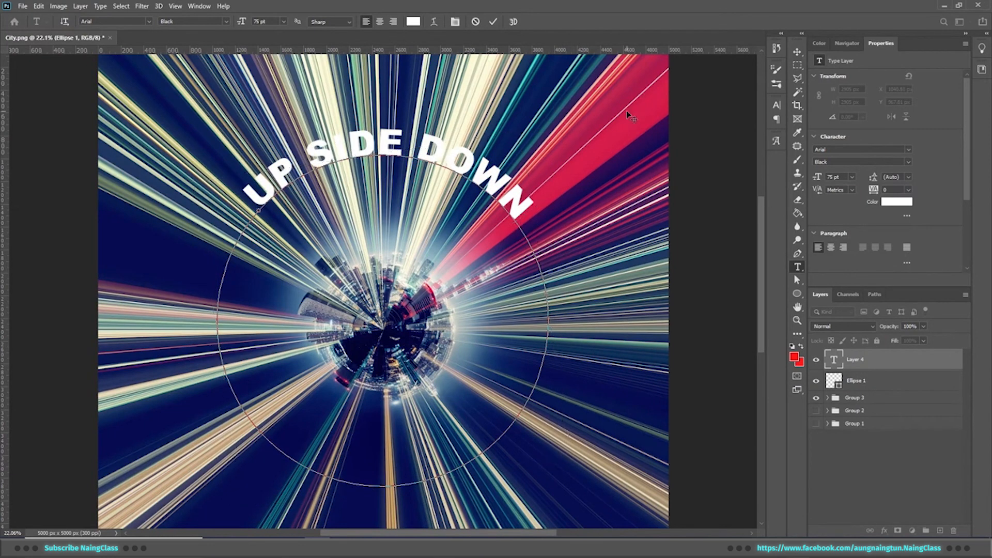
drag(571, 58, 577, 217)
click(798, 52)
drag(594, 50, 558, 217)
Rotate the curved text to about -12.4° so that both of its ends line up with the horizontal guide
double_click(833, 360)
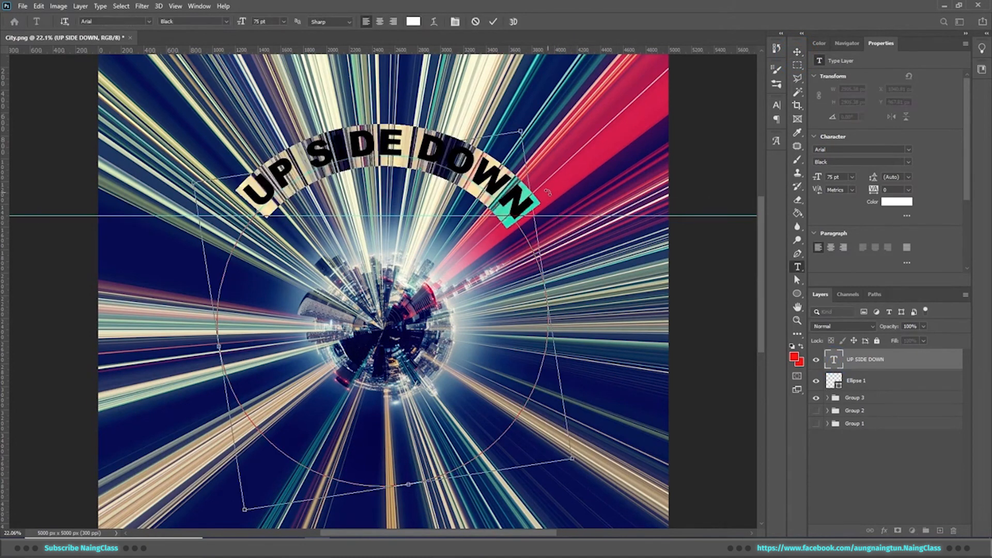
mouse_move(532, 126)
mouse_down()
mouse_move(548, 105)
mouse_move(533, 127)
mouse_move(525, 116)
mouse_up()
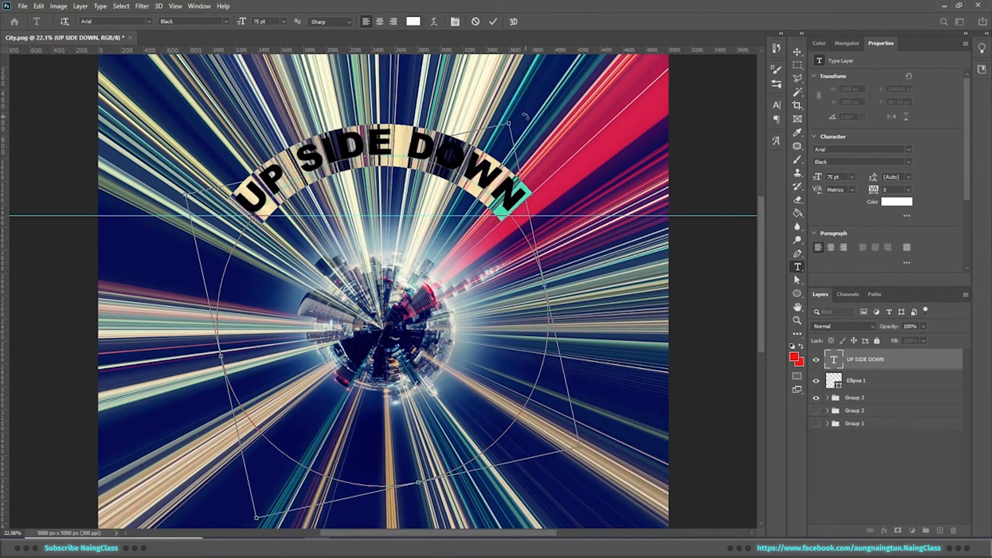
click(798, 52)
key(ctrl+0)
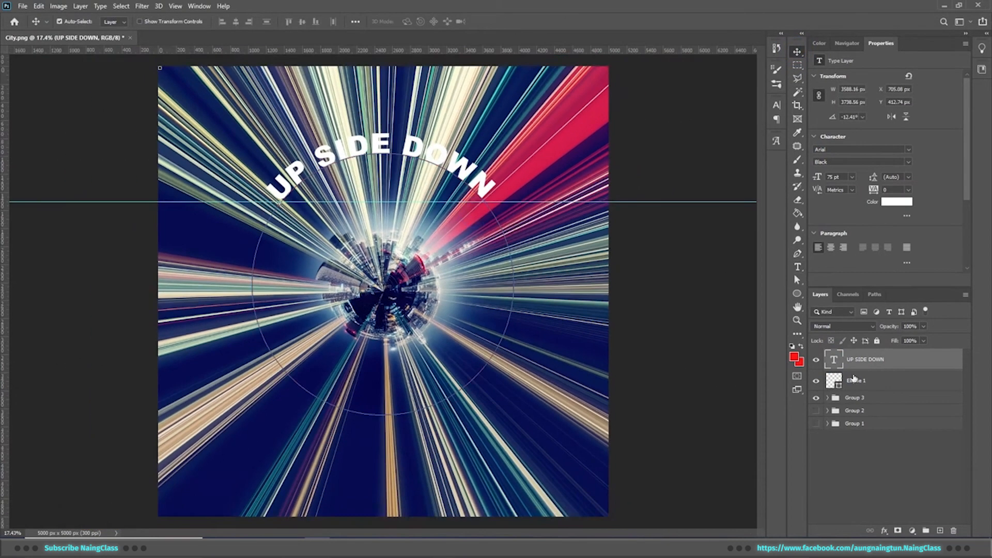
key(t)
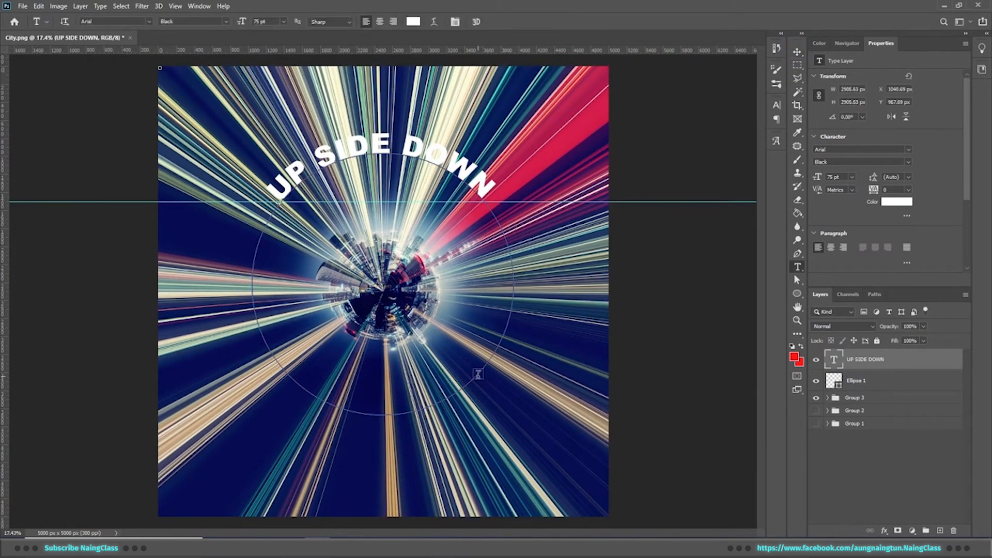
click(864, 381)
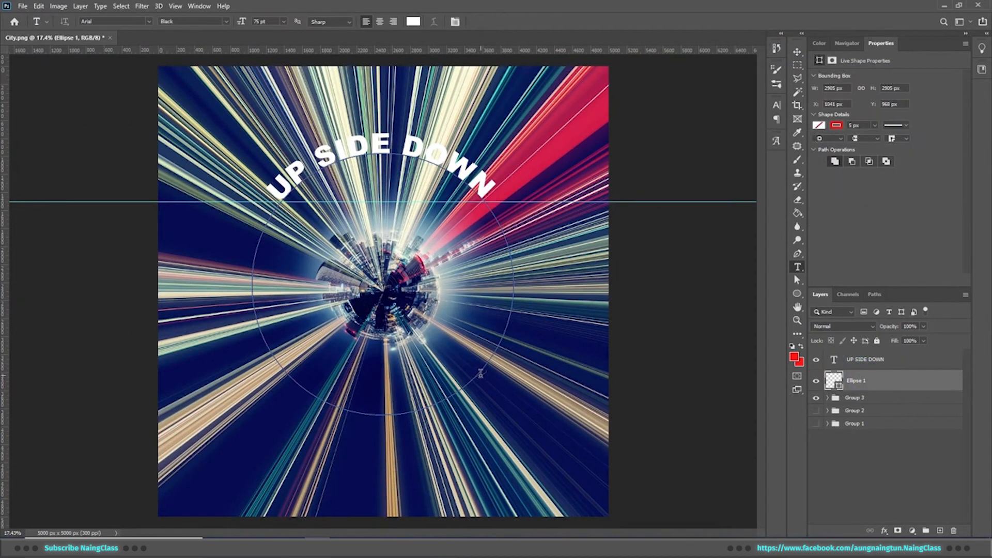
click(481, 373)
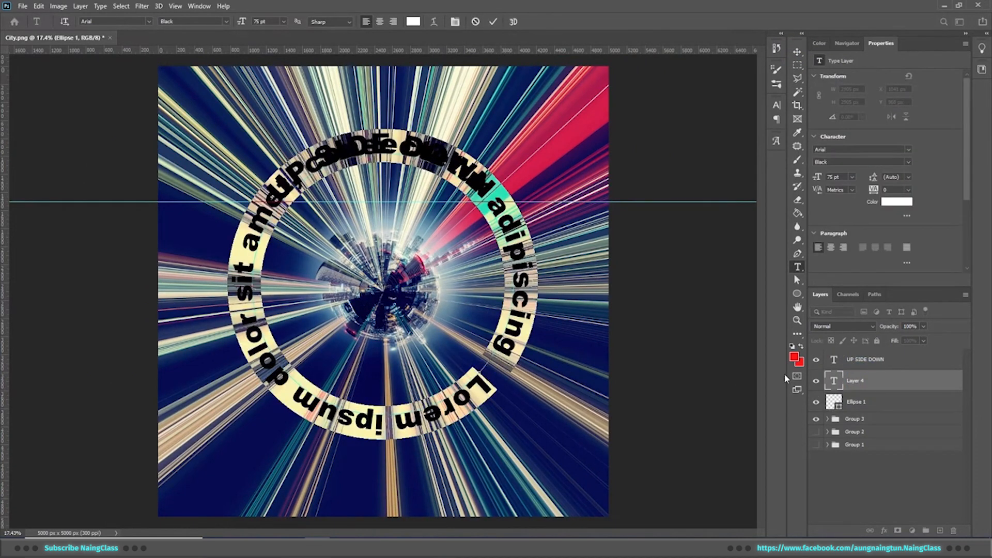
text(SPHERIC)
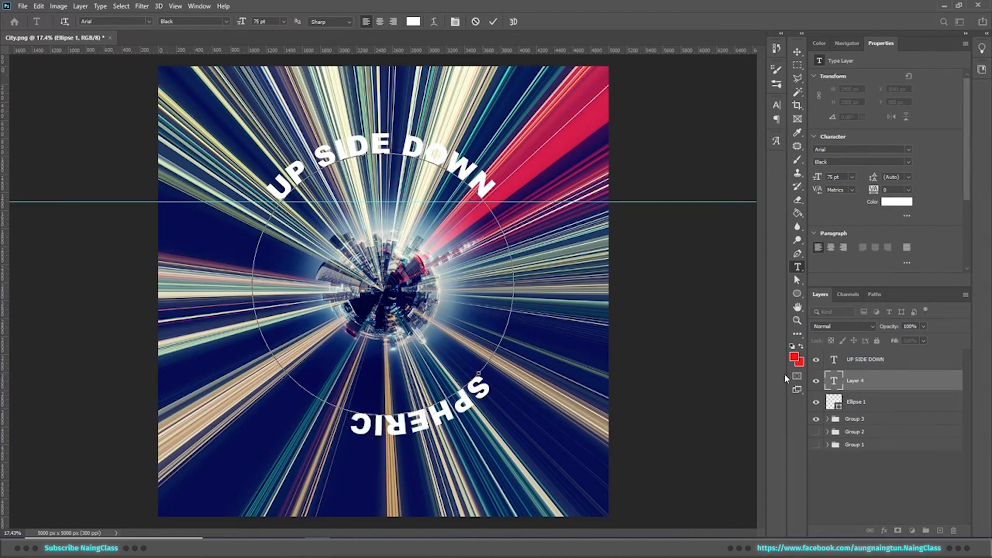
text(AL CITY)
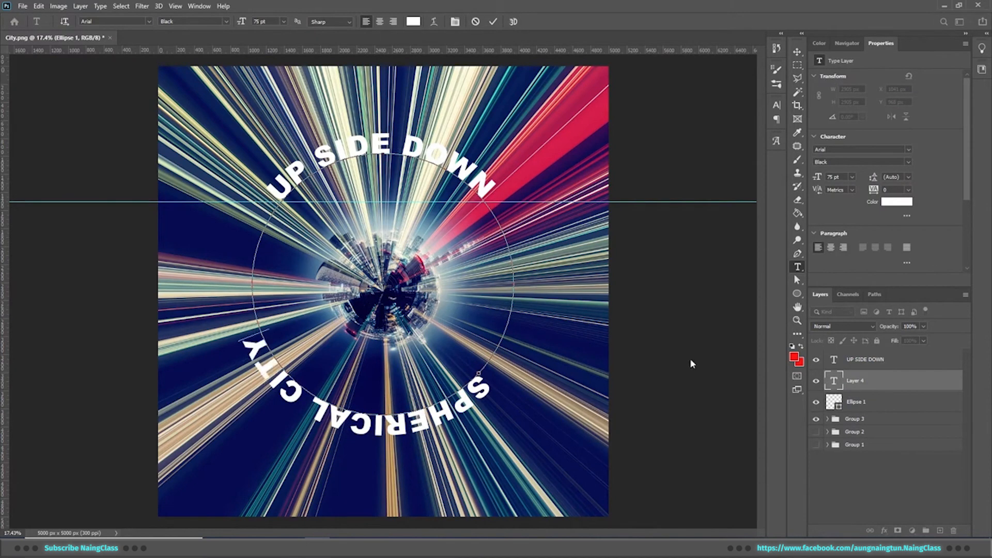
drag(520, 424, 549, 382)
key(ctrl+z)
key(ctrl+z)
key(ctrl+z)
key(ctrl+z)
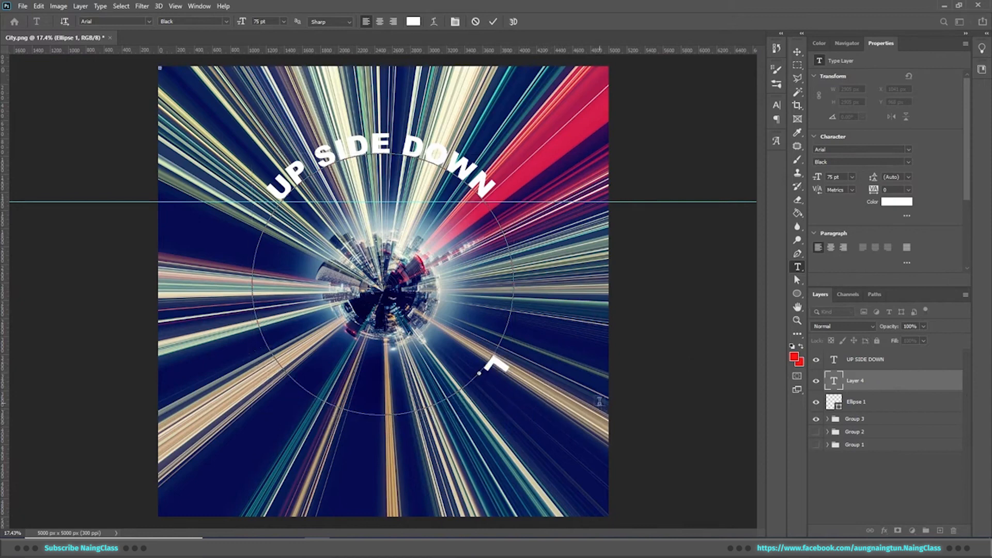
key(ctrl+shift+z)
key(ctrl+shift+z)
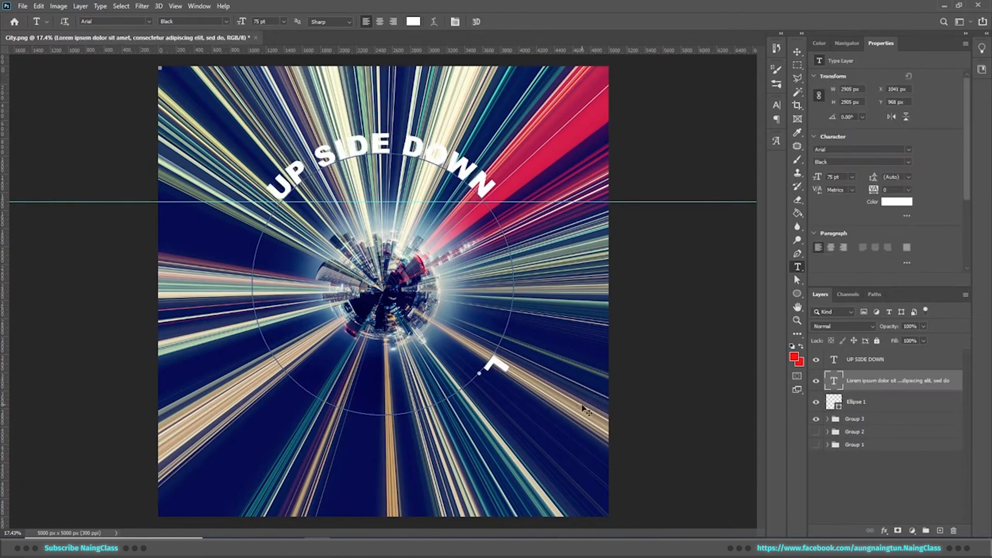
double_click(834, 382)
key(BackSpace)
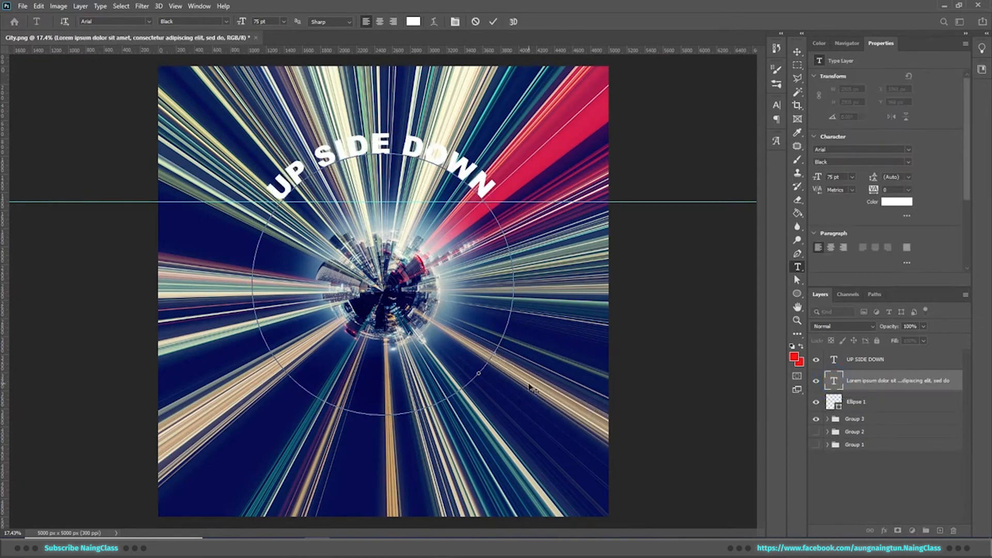
text(S)
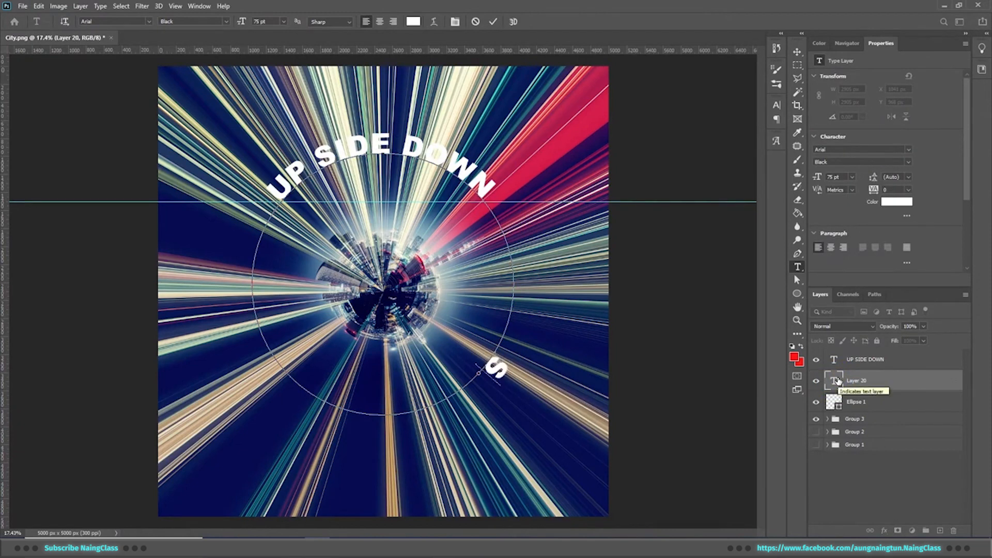
click(840, 381)
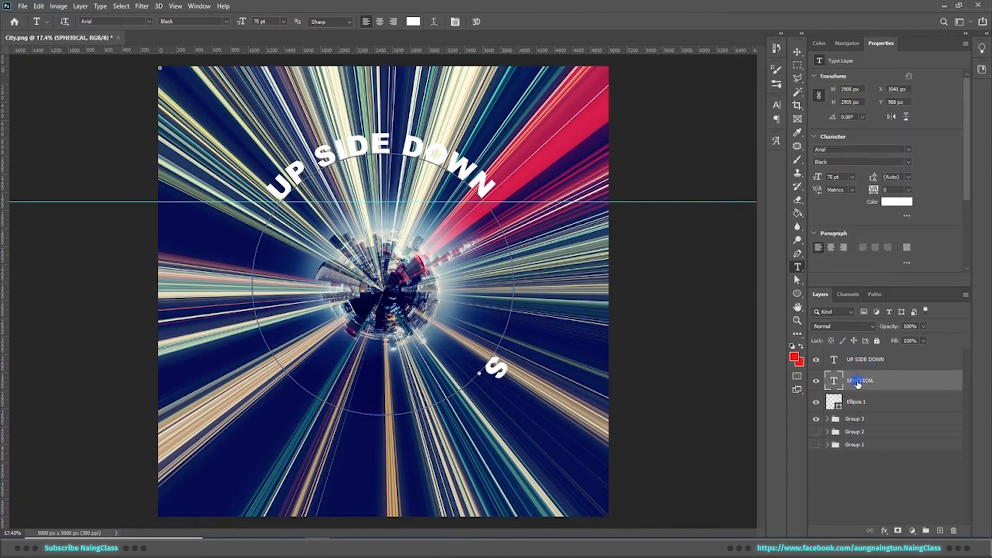
drag(858, 384, 953, 531)
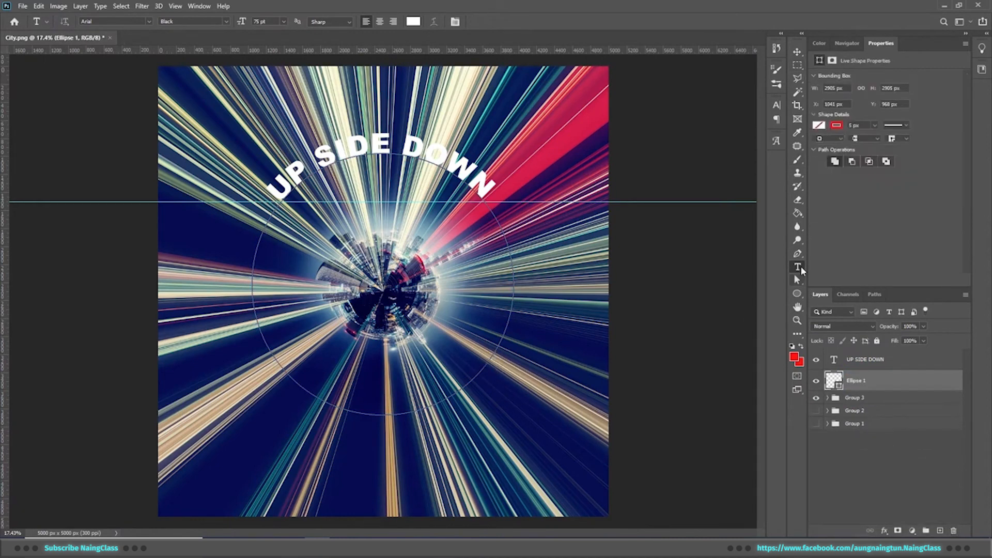
Add the text "SPHERICAL CITY" along the lower arc of the circle and move its layer above the UP SIDE DOWN layer
click(472, 381)
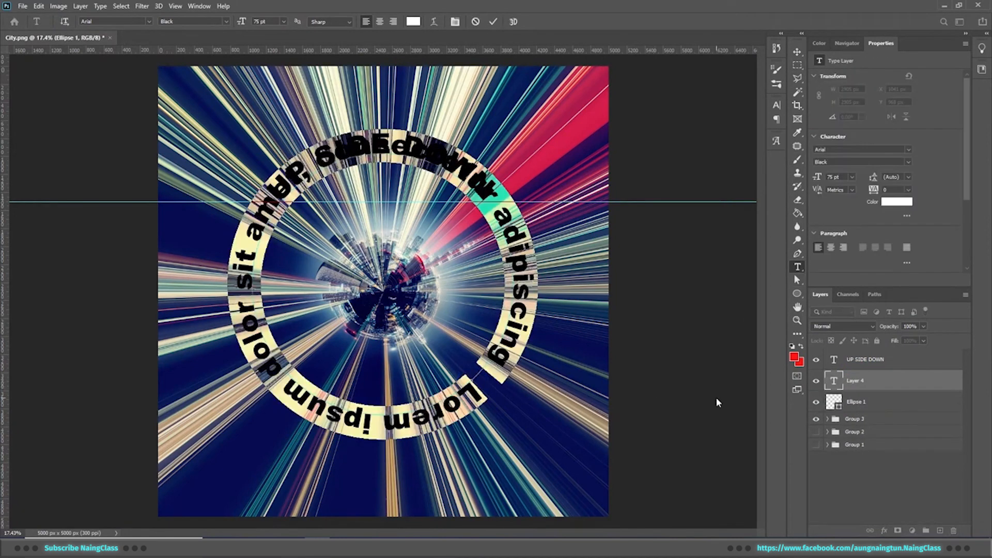
text(SPHE)
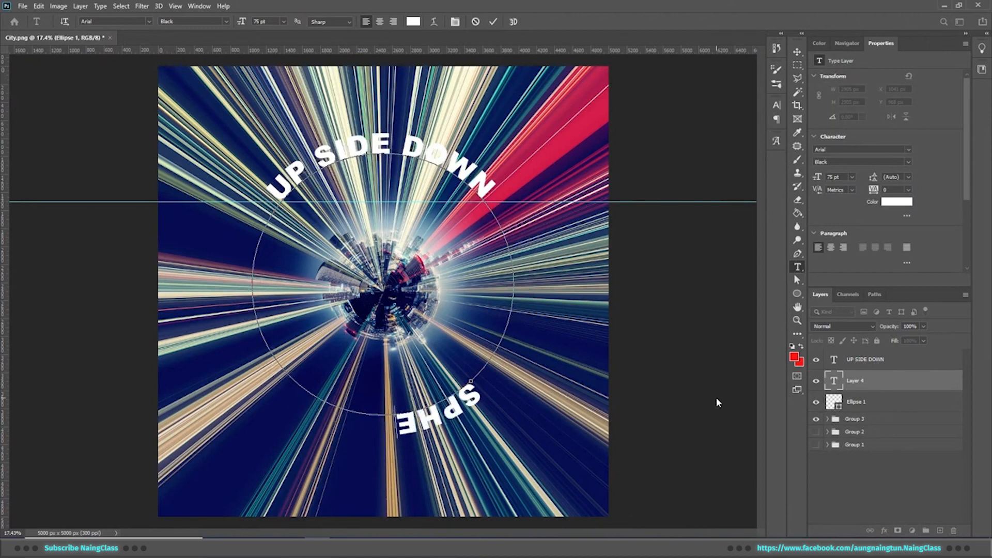
text(RICAL CITY)
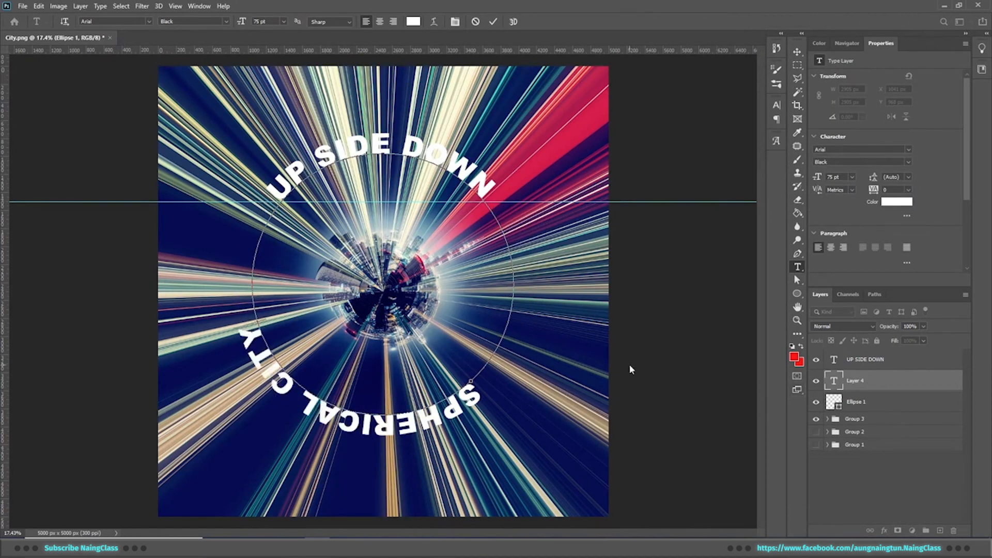
key(ctrl)
key(ctrl)
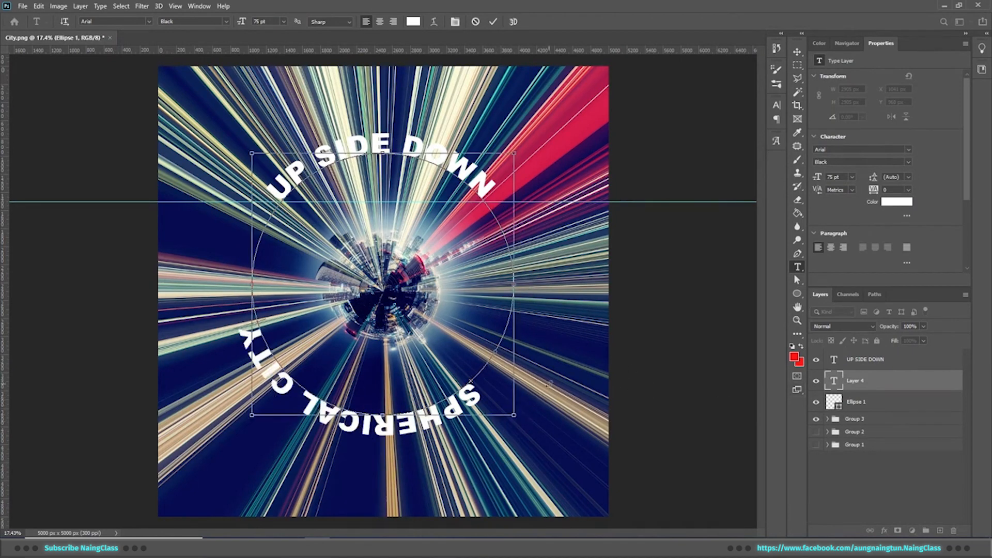
drag(880, 376, 858, 359)
Rotate the "SPHERICAL CITY" text around the circle to line up both its ends with a new horizontal guide, and hide the guides
double_click(836, 362)
drag(525, 50, 534, 353)
double_click(835, 360)
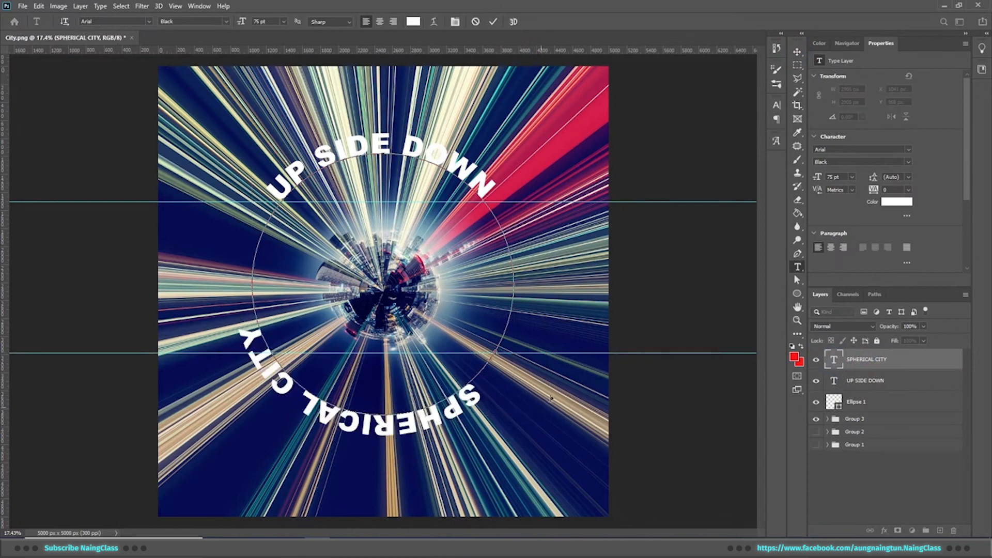
click(798, 52)
key(ctrl+semicolon)
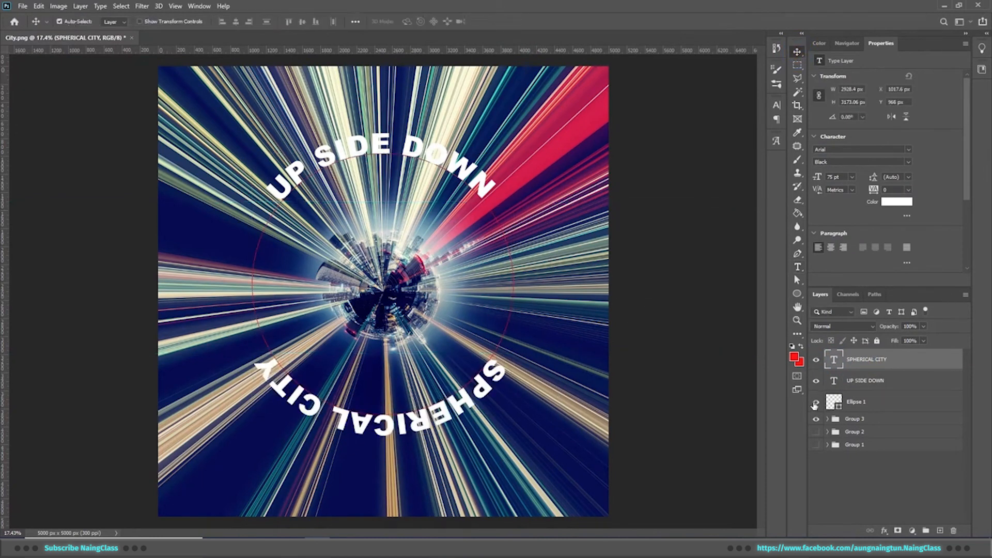
Group the two curved text layers without the hidden circle layer and add a layer mask to the group
shift+click(866, 386)
key(ctrl+g)
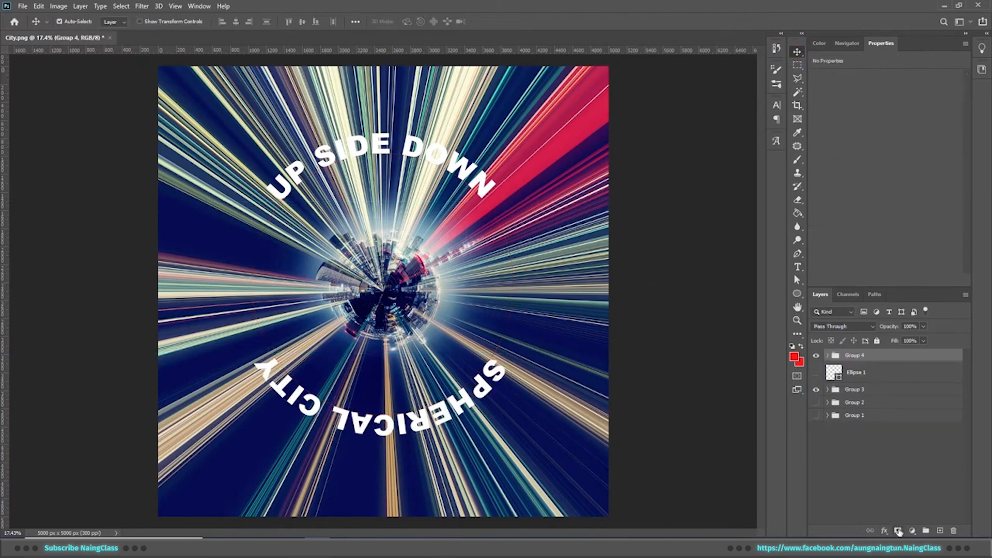
click(898, 531)
Draw a circular selection about 2908 px wide around the planet, following the inner edge of both curved texts
click(796, 66)
click(853, 75)
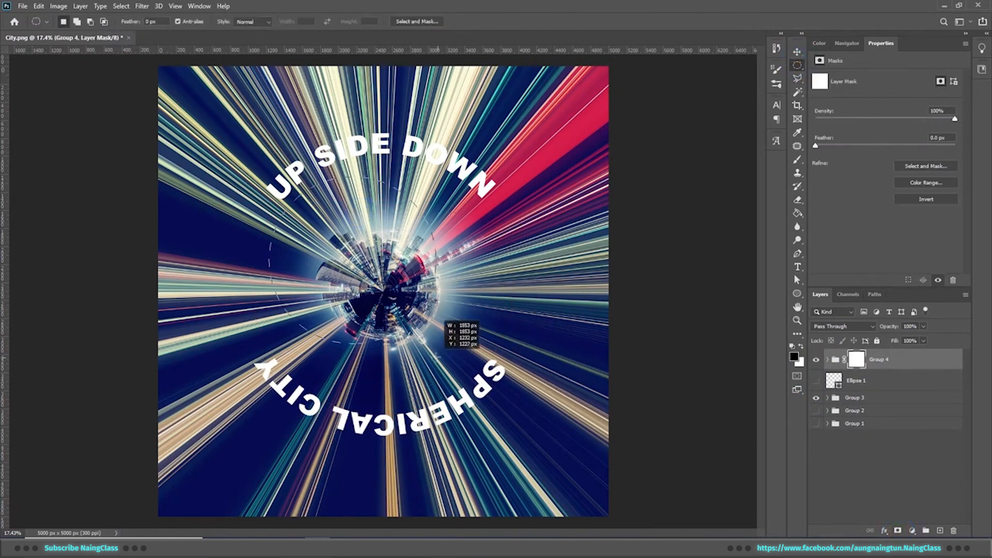
drag(439, 318, 566, 365)
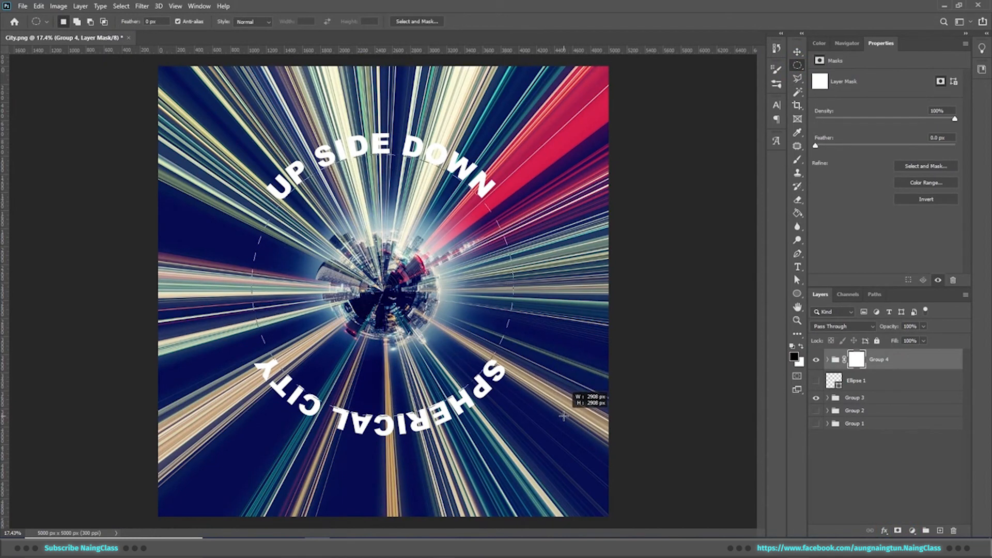
drag(564, 415, 563, 415)
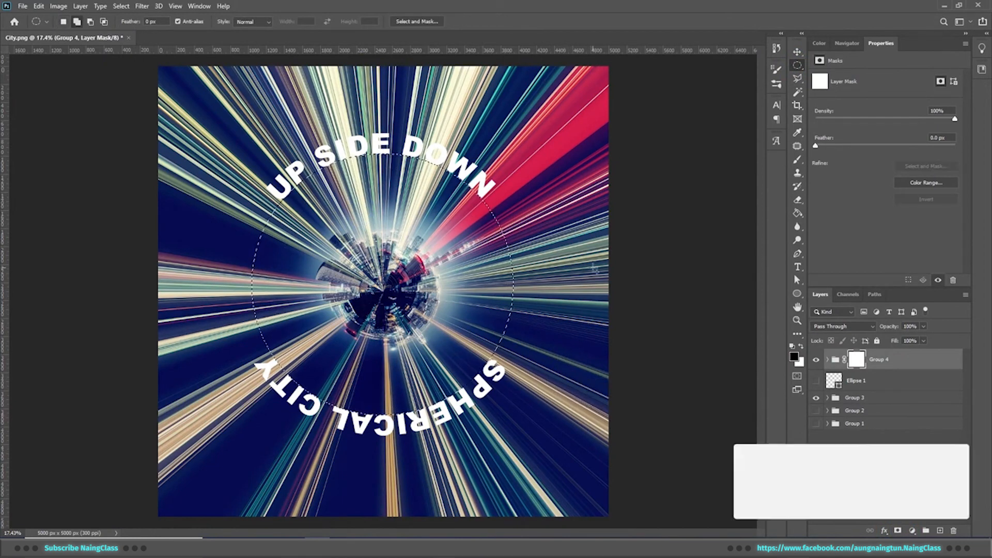
Feather the circular selection by 100 pixels and fill it with black on the text group's mask to fade the inner lettering
key(shift+F6)
drag(574, 146, 591, 147)
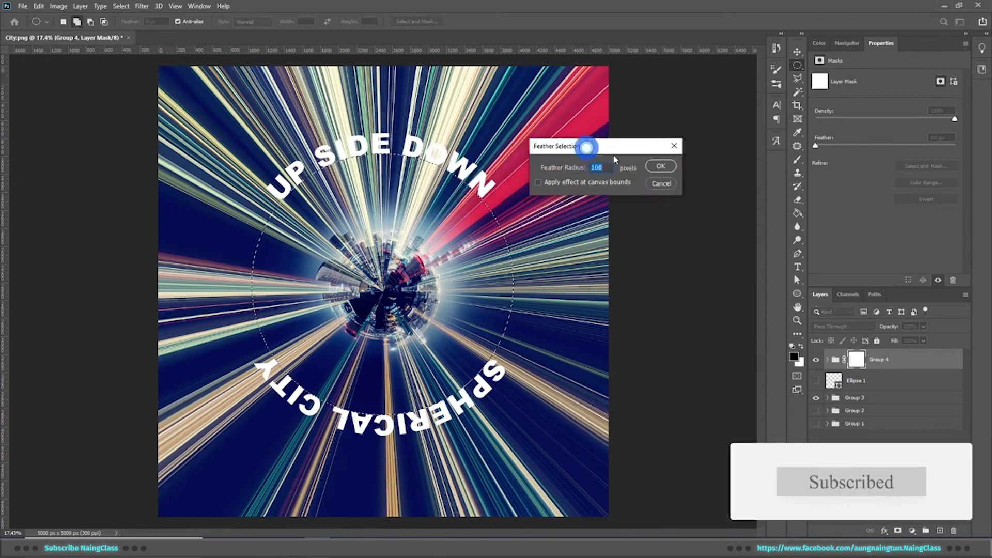
click(660, 166)
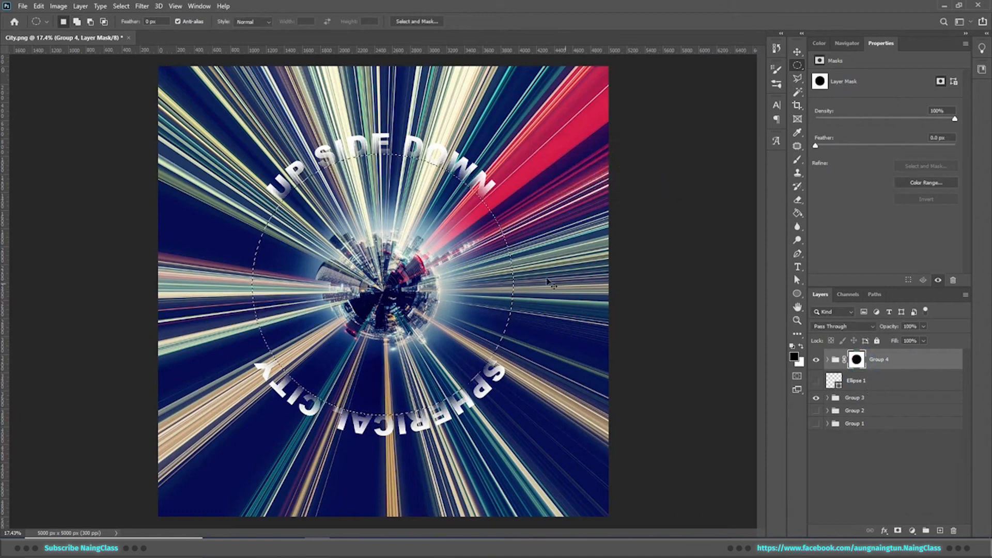
drag(485, 236, 456, 243)
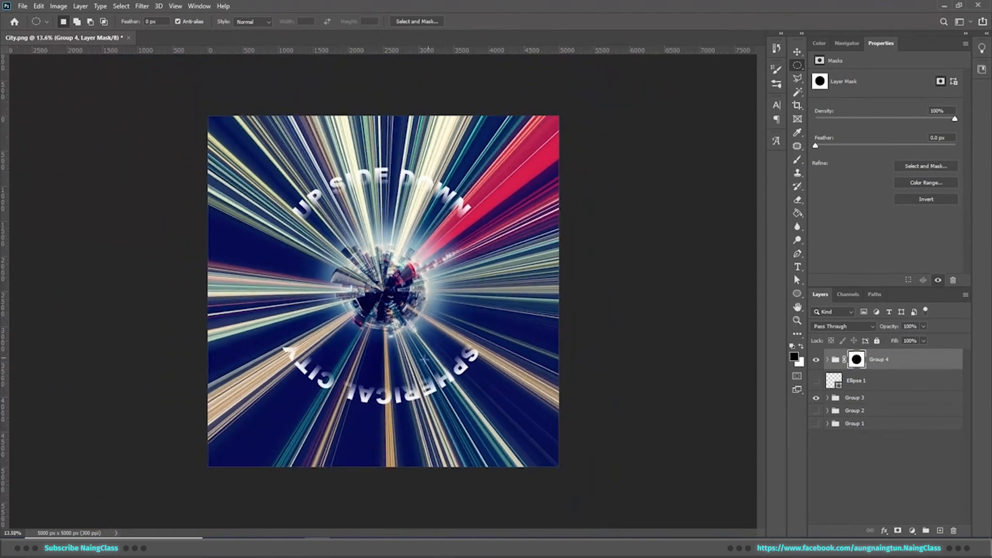
drag(415, 298, 452, 292)
click(817, 360)
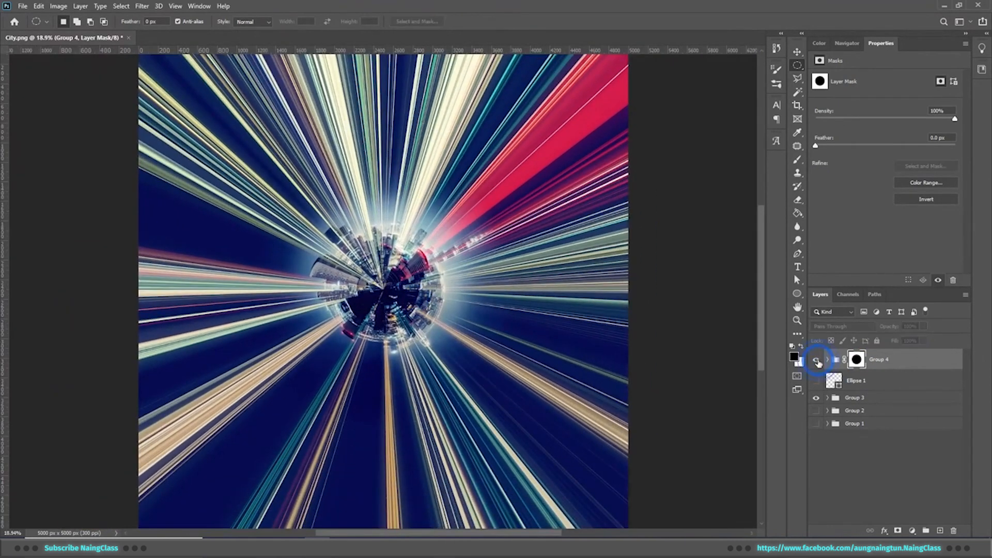
click(817, 361)
Duplicate Group 3 above the text group and add a layer mask to the copy
click(919, 387)
click(854, 399)
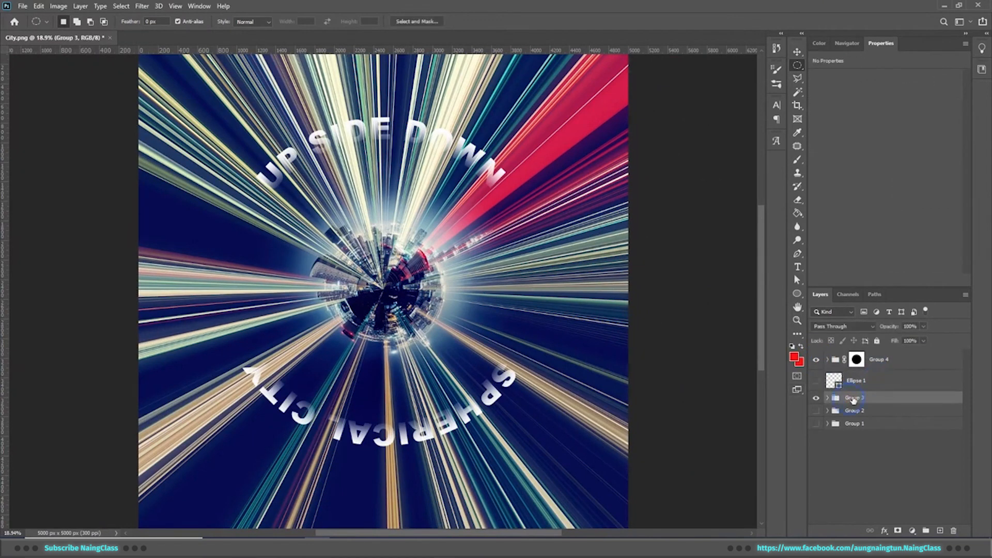
click(827, 398)
click(826, 397)
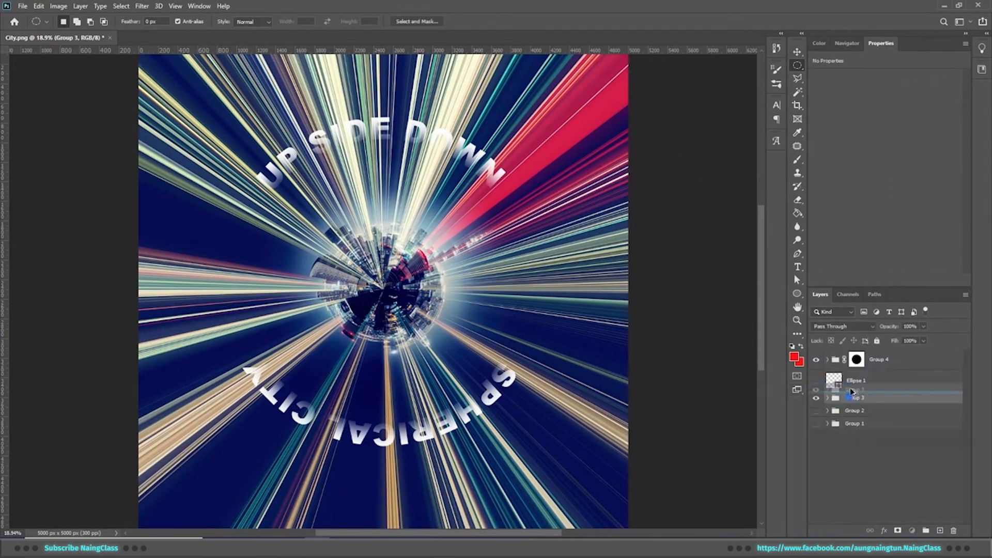
drag(850, 397, 855, 355)
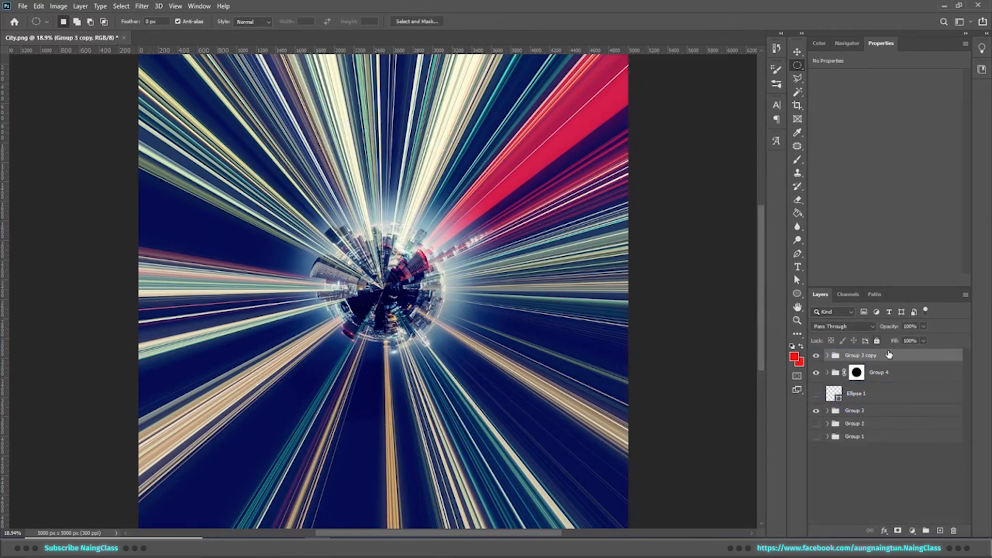
click(899, 533)
Paint black around the outer areas of the Group 3 copy's mask with a large soft brush, and set that group's opacity to 50%
scroll(536, 319, down, 2)
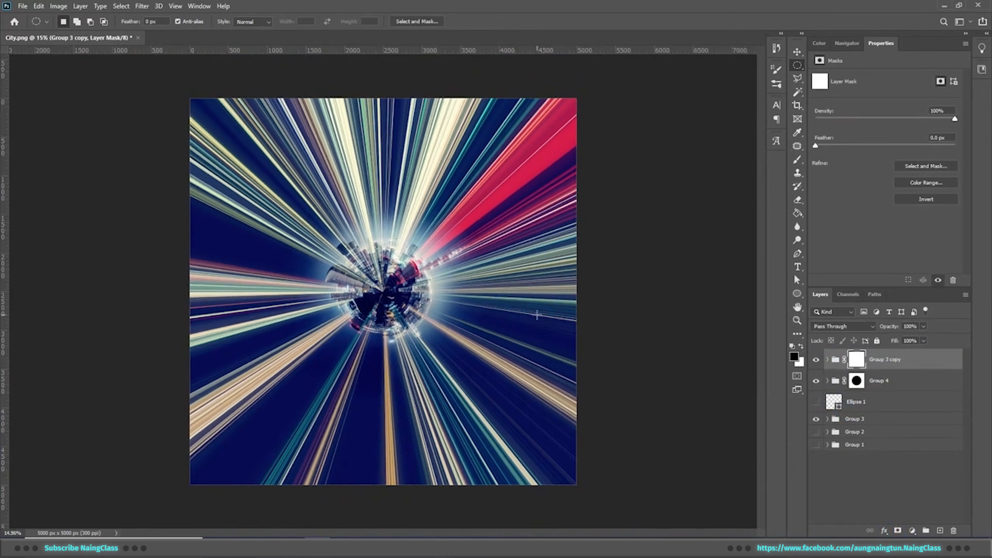
key(b)
key(bracketleft)
key(bracketleft)
key(bracketleft)
key(bracketleft)
key(bracketleft)
key(bracketleft)
key(bracketleft)
key(bracketleft)
key(bracketleft)
key(bracketleft)
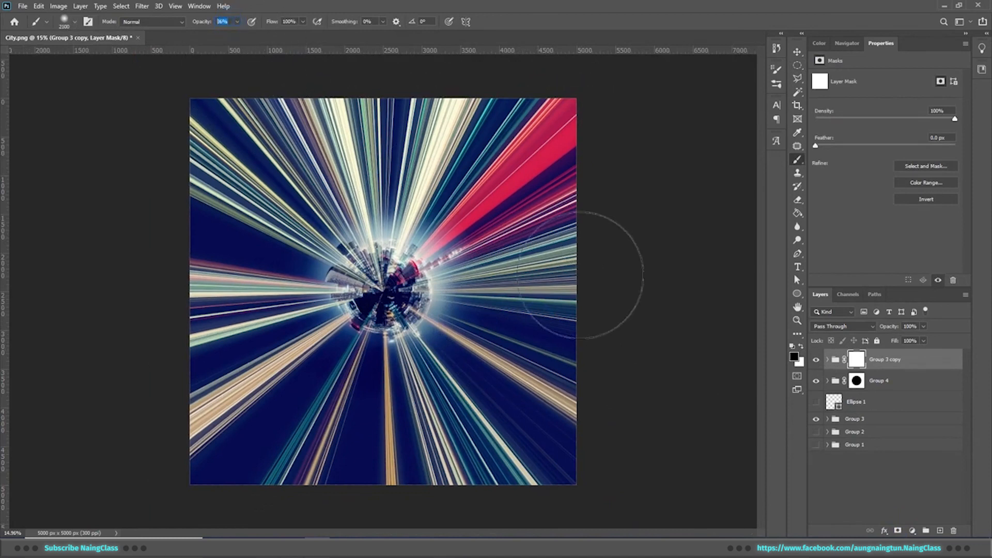
mouse_move(584, 196)
mouse_down()
mouse_move(558, 155)
mouse_move(313, 118)
mouse_move(186, 188)
mouse_move(345, 119)
mouse_up()
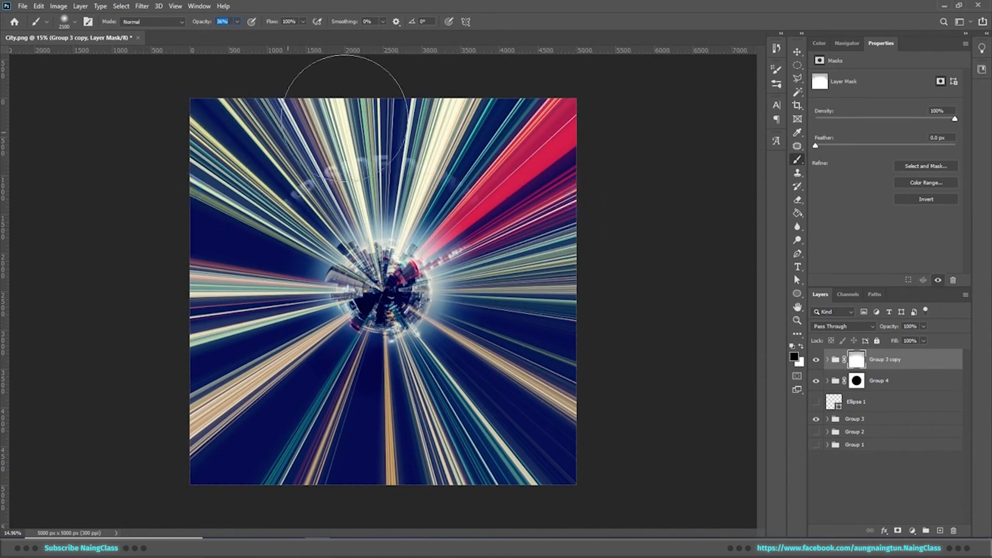
mouse_move(605, 354)
mouse_down()
mouse_move(558, 421)
mouse_move(181, 416)
mouse_move(154, 392)
mouse_up()
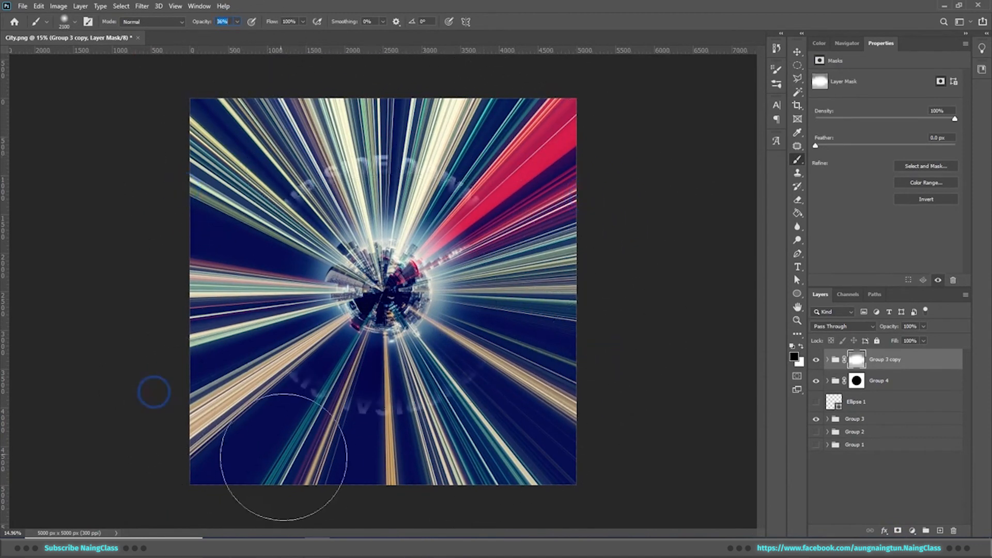
mouse_move(284, 457)
mouse_down()
mouse_move(419, 471)
mouse_move(611, 396)
mouse_up()
mouse_move(598, 359)
mouse_down()
mouse_move(554, 387)
mouse_move(265, 456)
mouse_move(119, 347)
mouse_up()
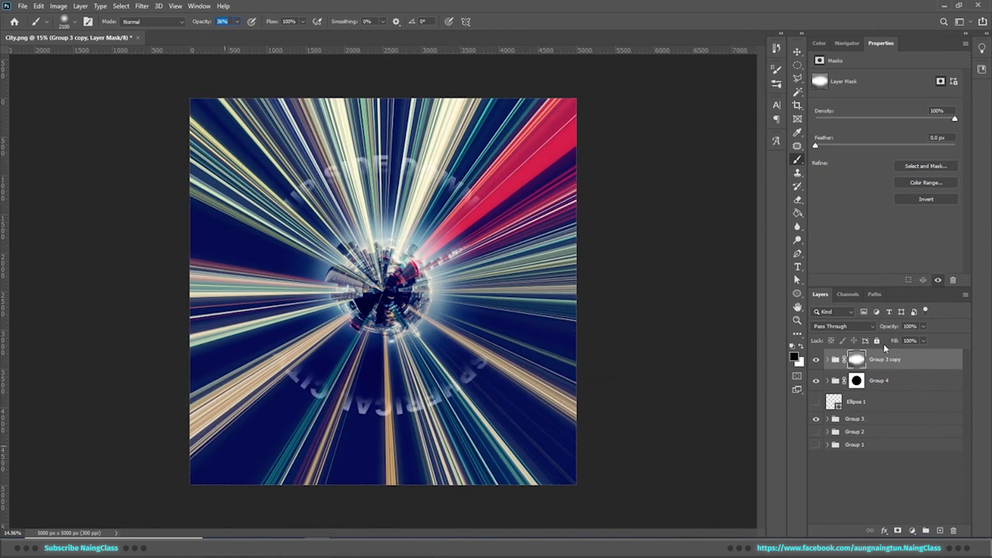
text(50)
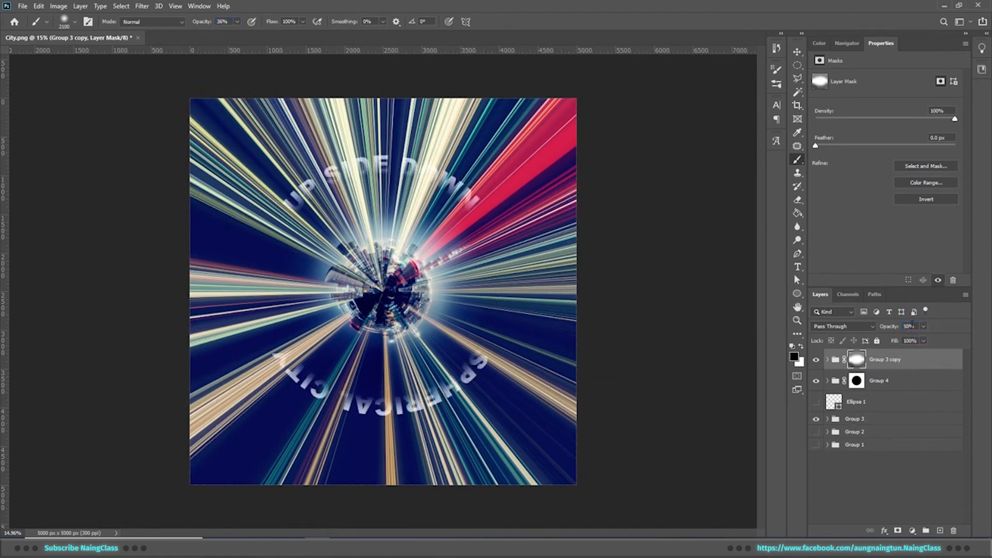
Set the opacity of the Group 3 copy to 35%
double_click(912, 325)
text(35)
key(Return)
scroll(449, 275, up, 4)
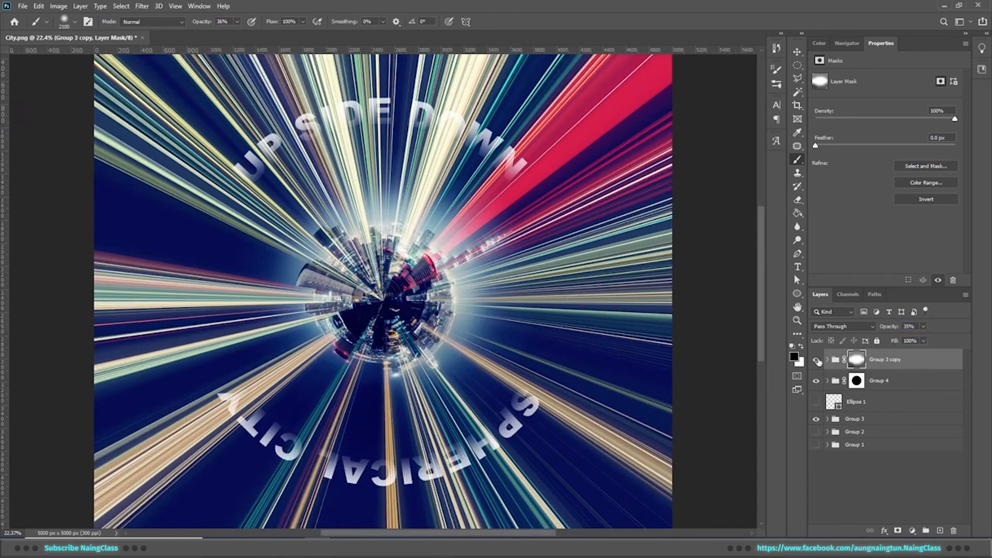
scroll(595, 338, down, 2)
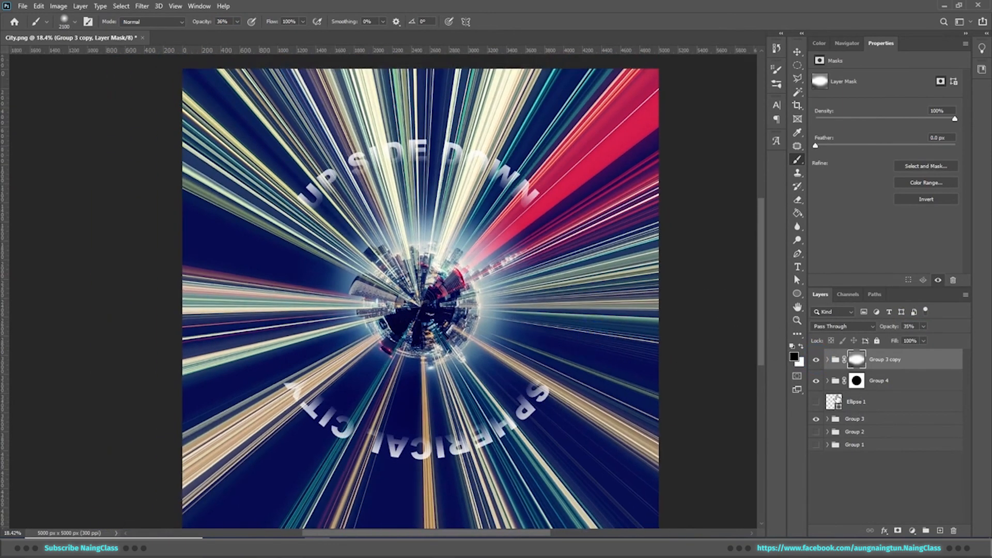
Compare the image with and without the text group, and check the whole composition in the Navigator
click(816, 381)
click(816, 381)
click(857, 381)
scroll(550, 360, up, 1)
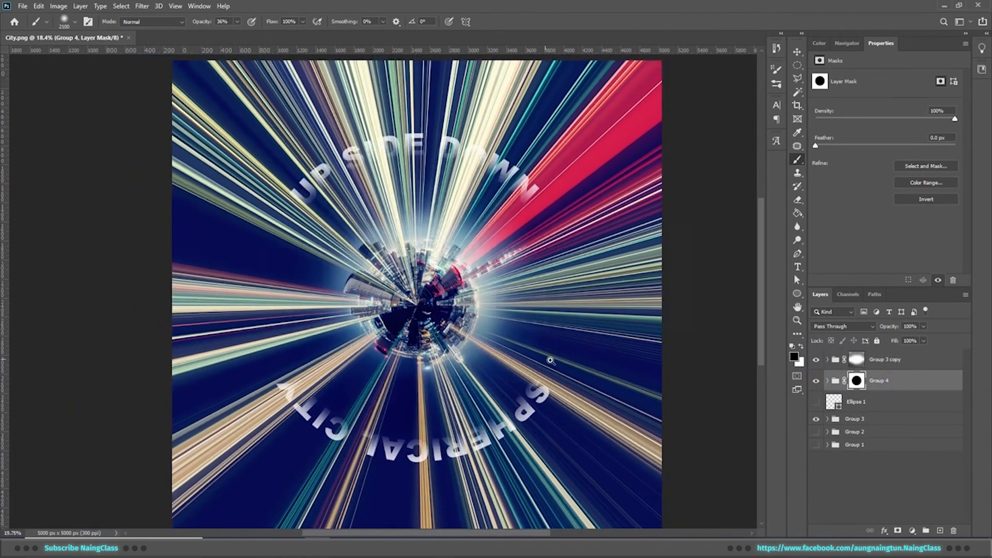
scroll(550, 361, down, 3)
click(847, 43)
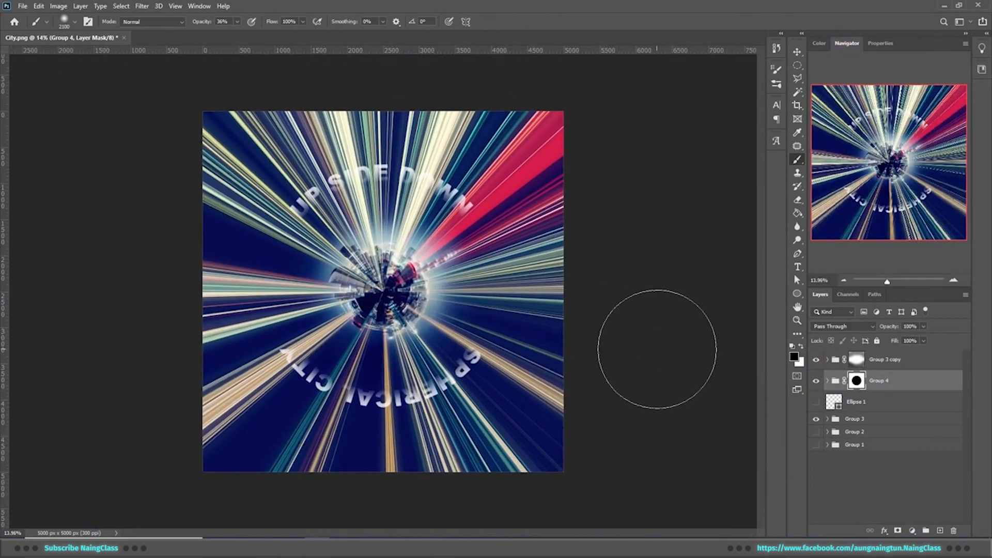
drag(468, 299, 510, 312)
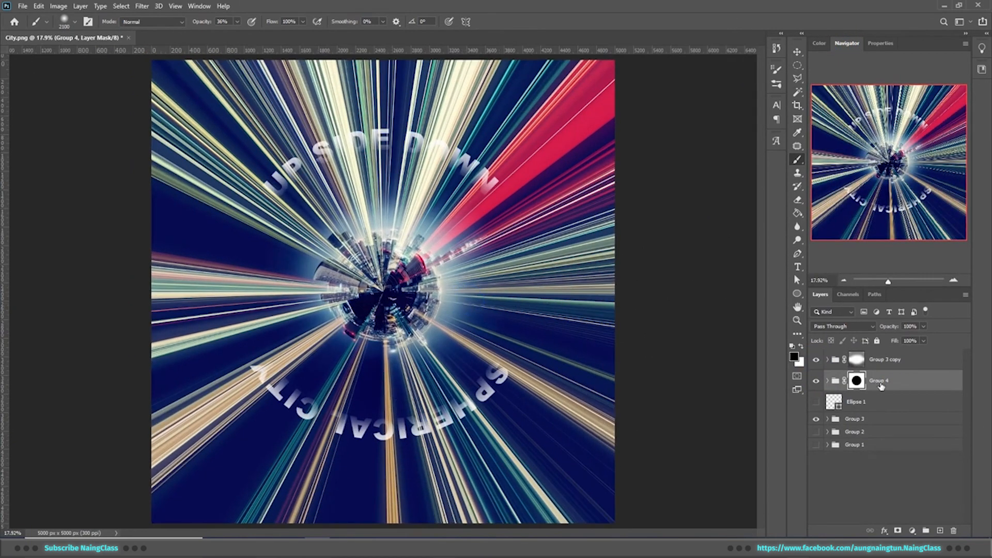
Move the text group to the top of the layer stack and delete the Group 3 copy
drag(881, 383, 881, 351)
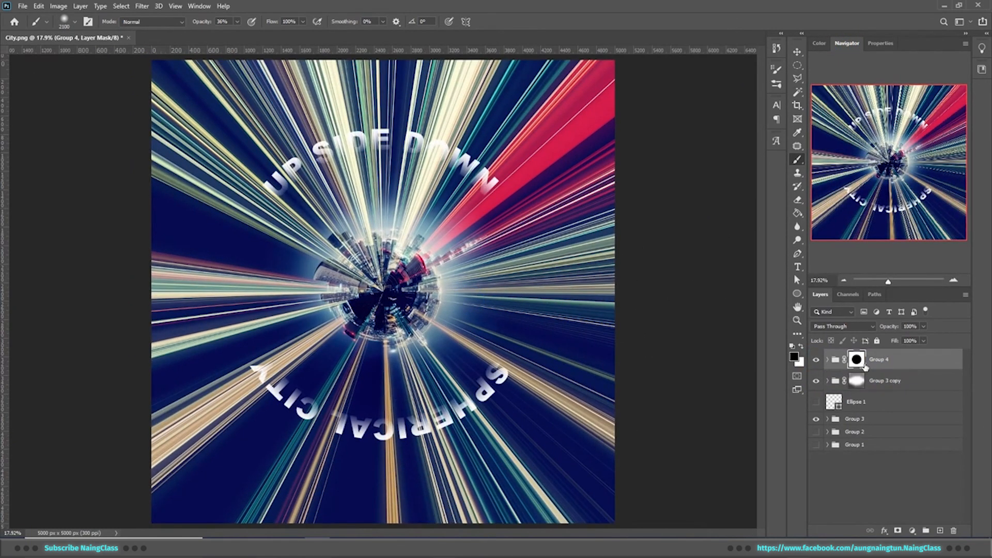
click(896, 380)
key(Delete)
scroll(494, 230, up, 2)
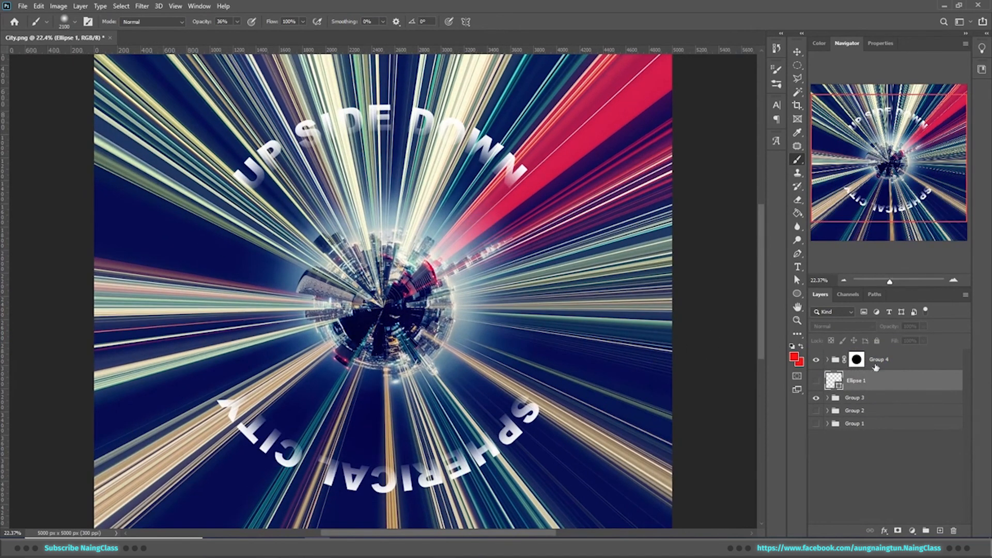
Enlarge Group 3 slightly and rotate it clockwise around the planet's centre with Free Transform
click(870, 399)
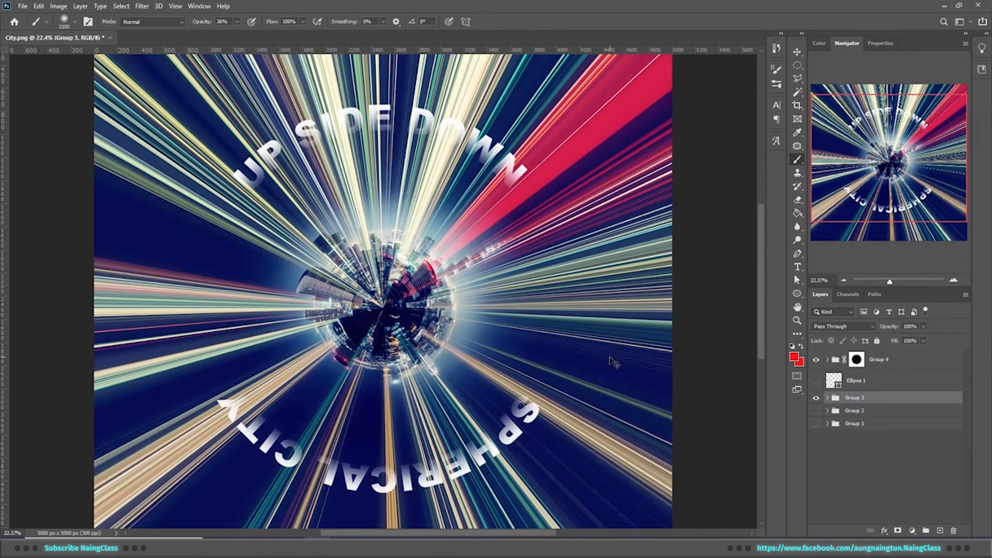
key(ctrl+t)
scroll(632, 346, down, 1)
drag(637, 291, 753, 402)
key(Return)
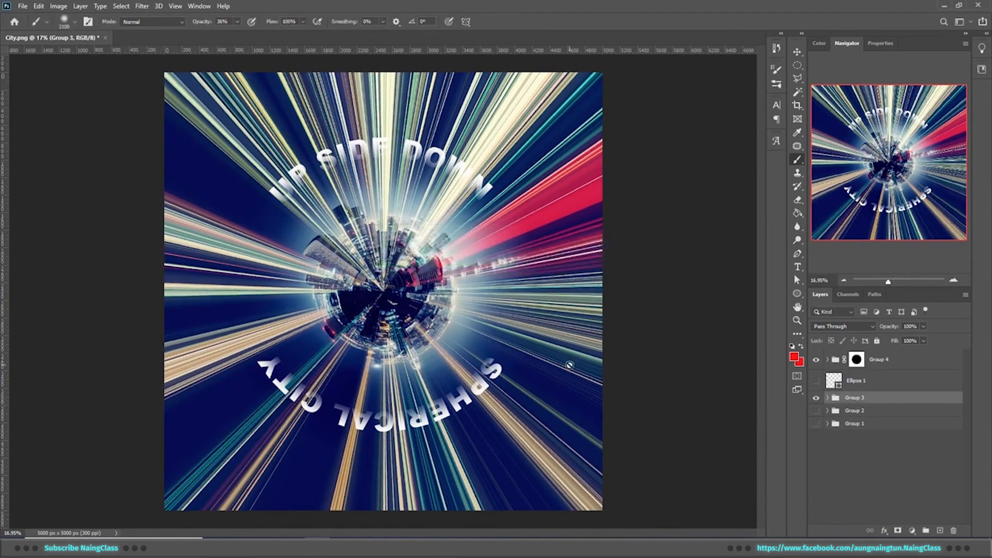
Add a layer mask to Group 3 and place a near-black solid color fill layer directly beneath the group
scroll(569, 365, down, 2)
click(898, 531)
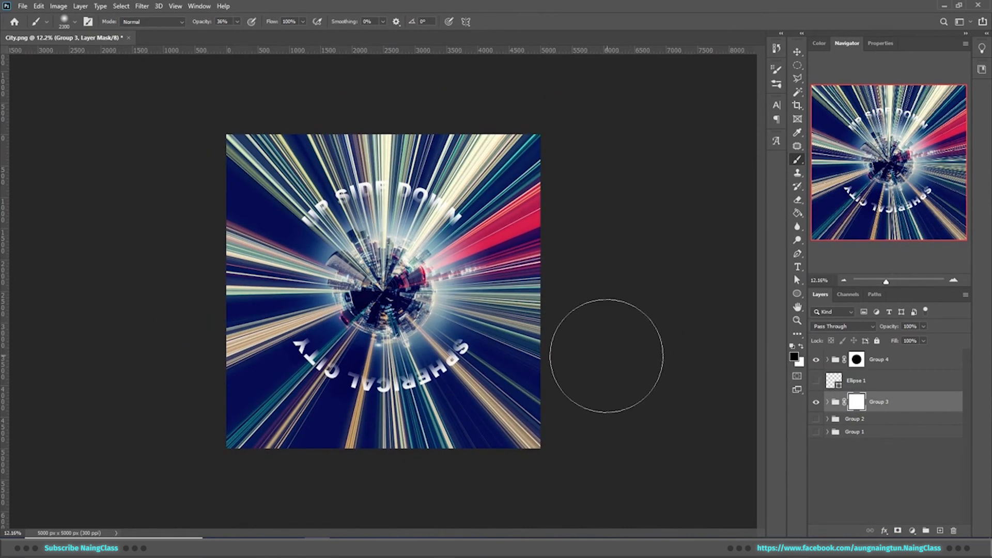
click(912, 531)
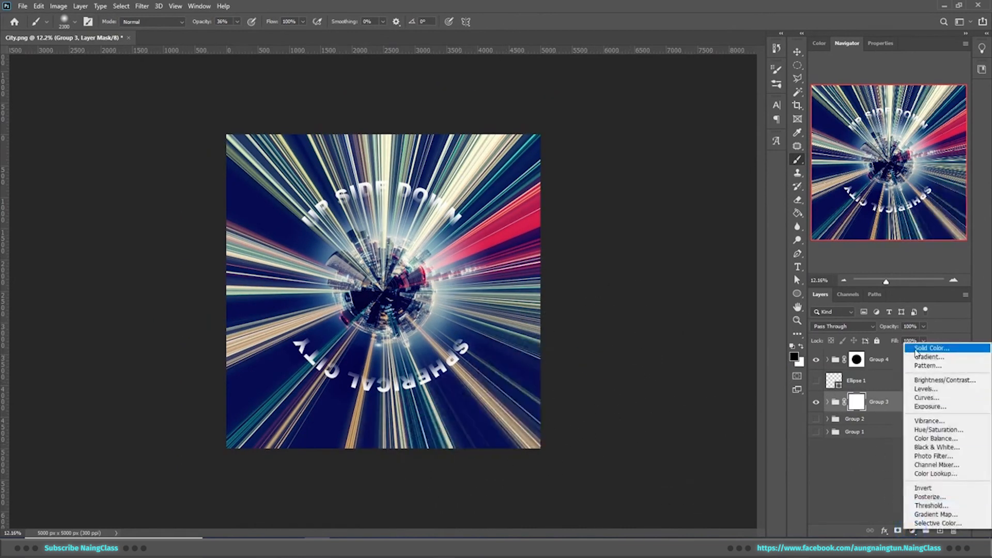
click(925, 348)
click(596, 172)
drag(595, 170, 594, 176)
drag(530, 250, 523, 245)
click(667, 123)
drag(883, 402, 879, 433)
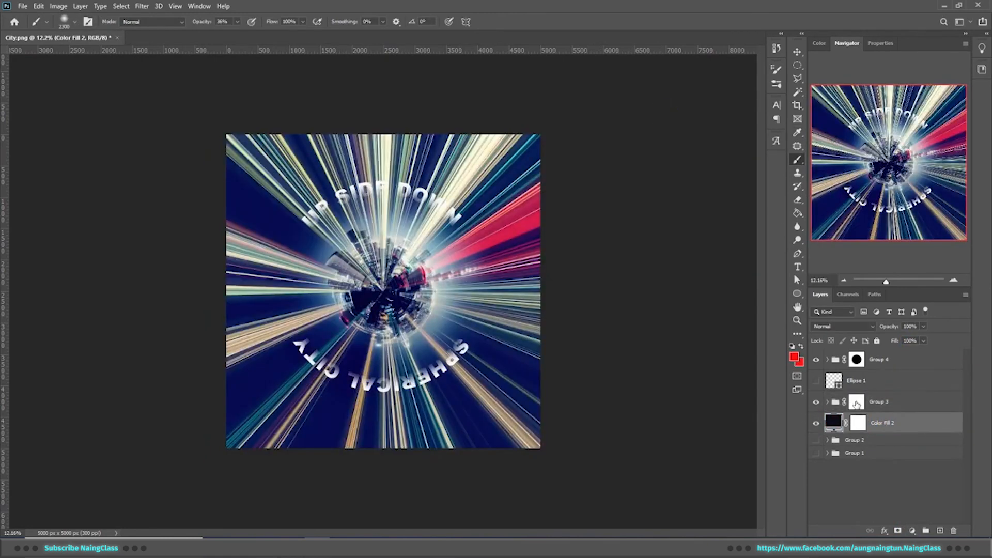
Darken the picture's outer edges by painting soft black at 23% brush opacity on the layer masks of Group 3 and Layer 2 copy
click(856, 402)
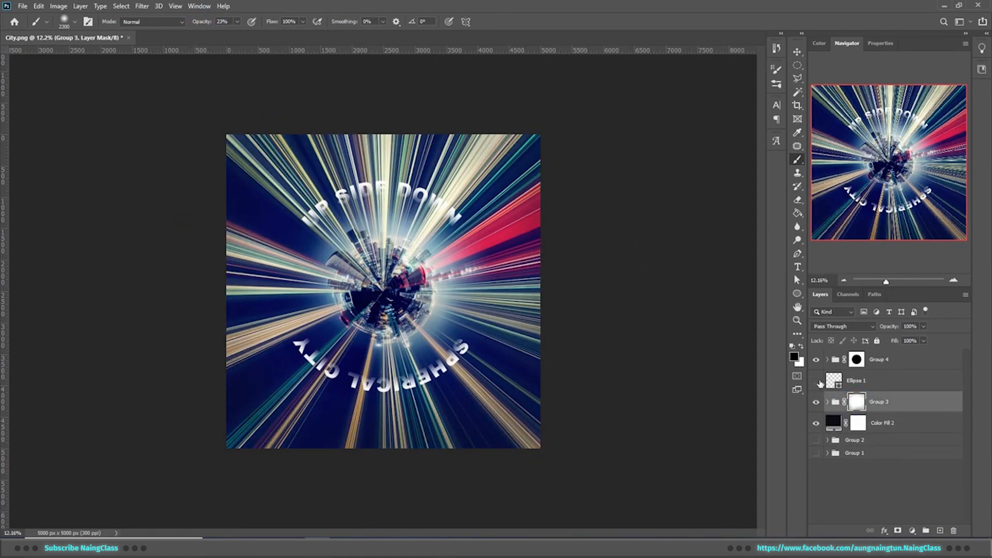
click(828, 402)
scroll(831, 439, down, 2)
click(838, 465)
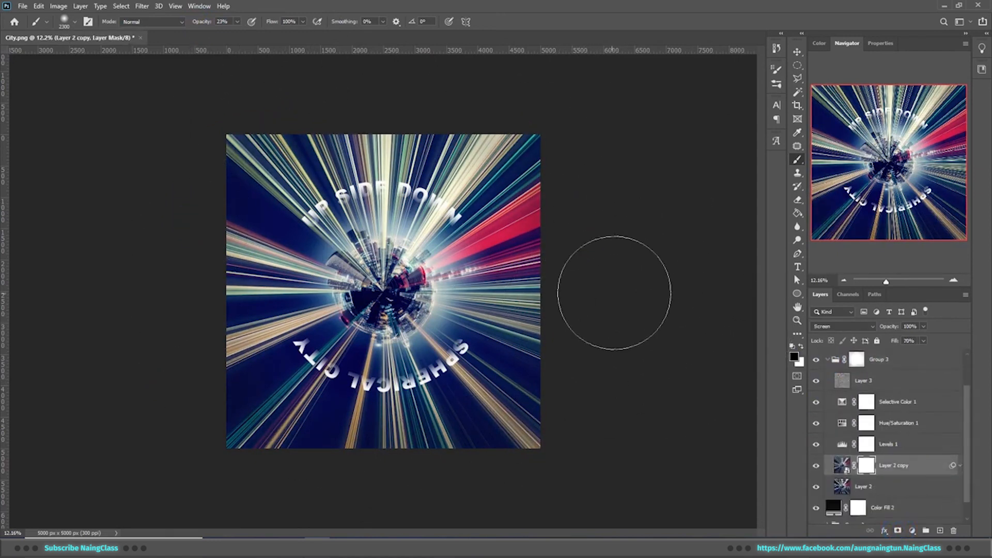
mouse_move(614, 293)
mouse_down()
mouse_move(607, 194)
mouse_move(552, 206)
mouse_move(508, 115)
mouse_move(334, 128)
mouse_move(382, 129)
mouse_move(259, 291)
mouse_move(232, 277)
mouse_move(470, 391)
mouse_move(569, 323)
mouse_move(575, 433)
mouse_move(625, 461)
mouse_up()
drag(543, 408, 569, 408)
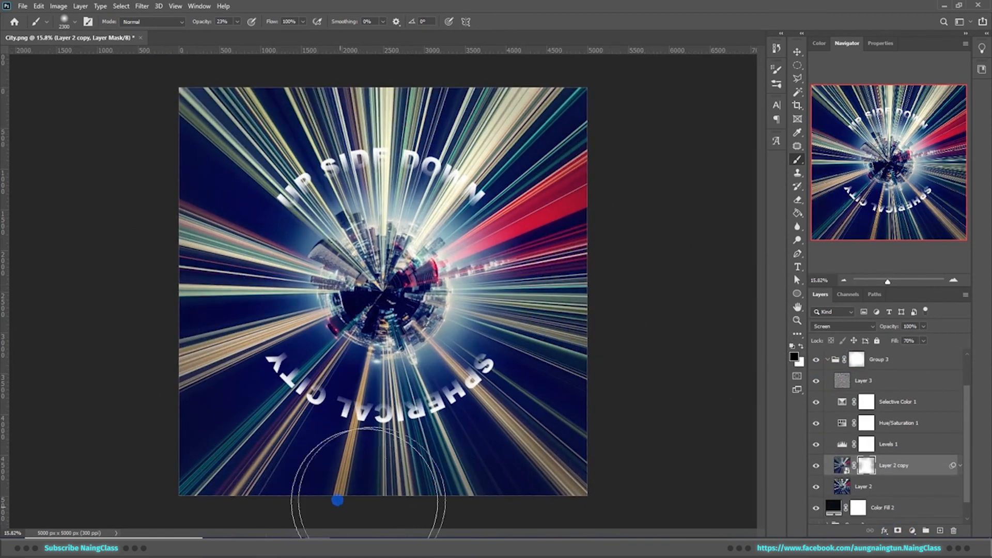
Compare the image with and without Layer 2 copy, and view the finished composition with the panels hidden
click(819, 468)
click(820, 468)
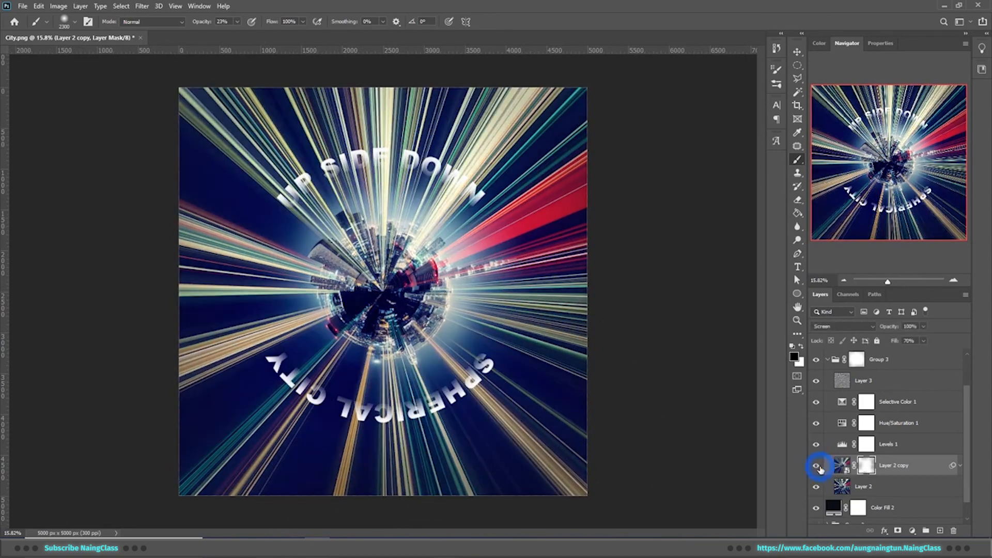
scroll(641, 368, up, 2)
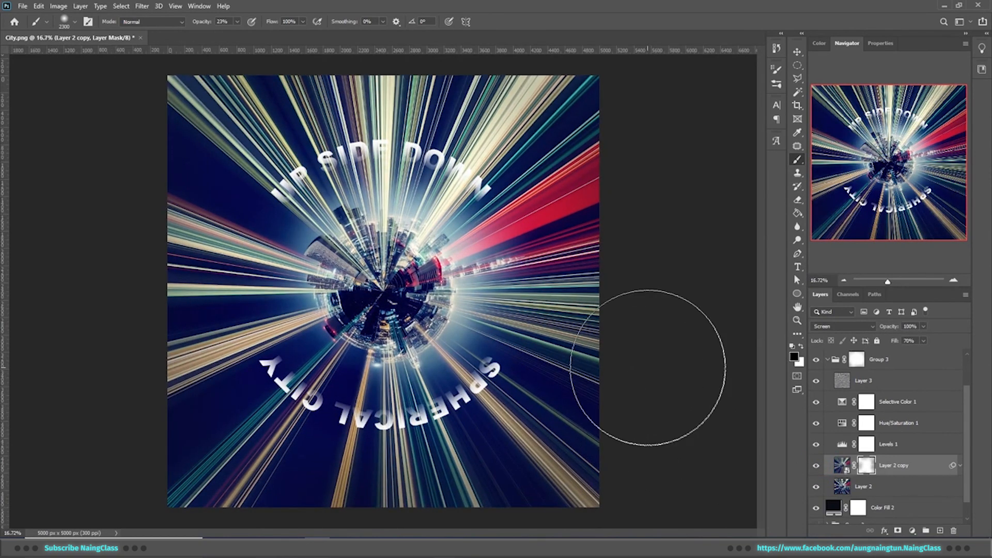
key(Tab)
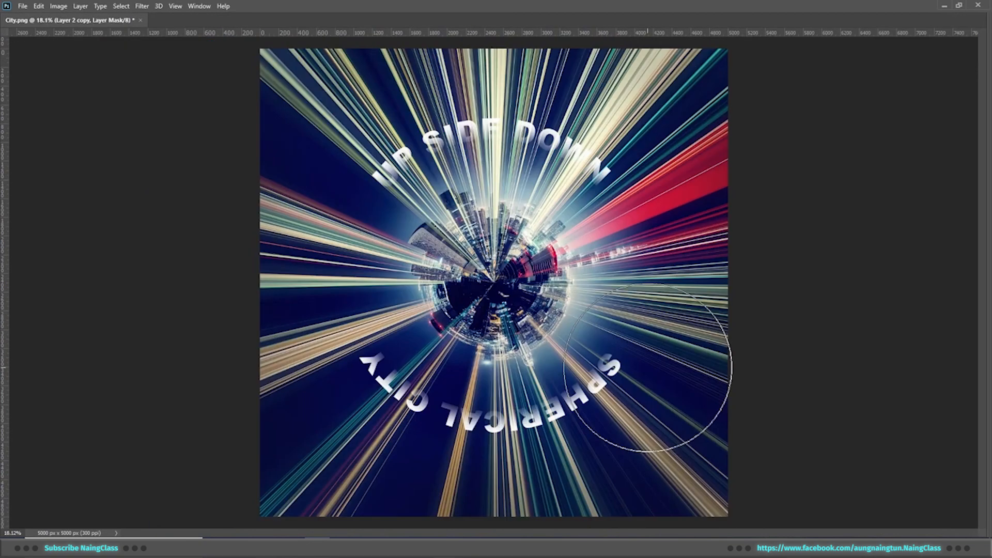